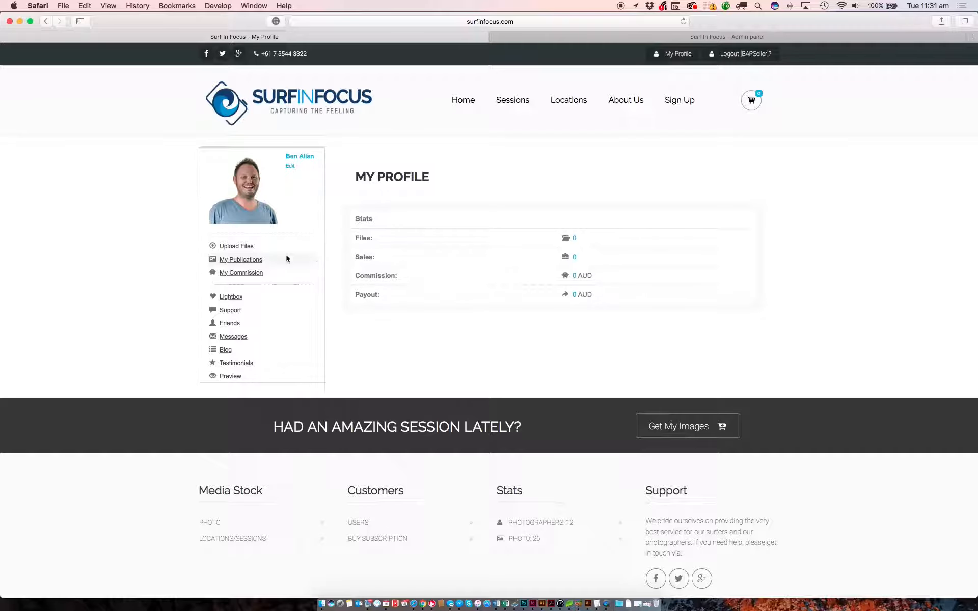
Open the file upload overview and review the earnings percentage and the photo upload and location/session permissions
click(243, 248)
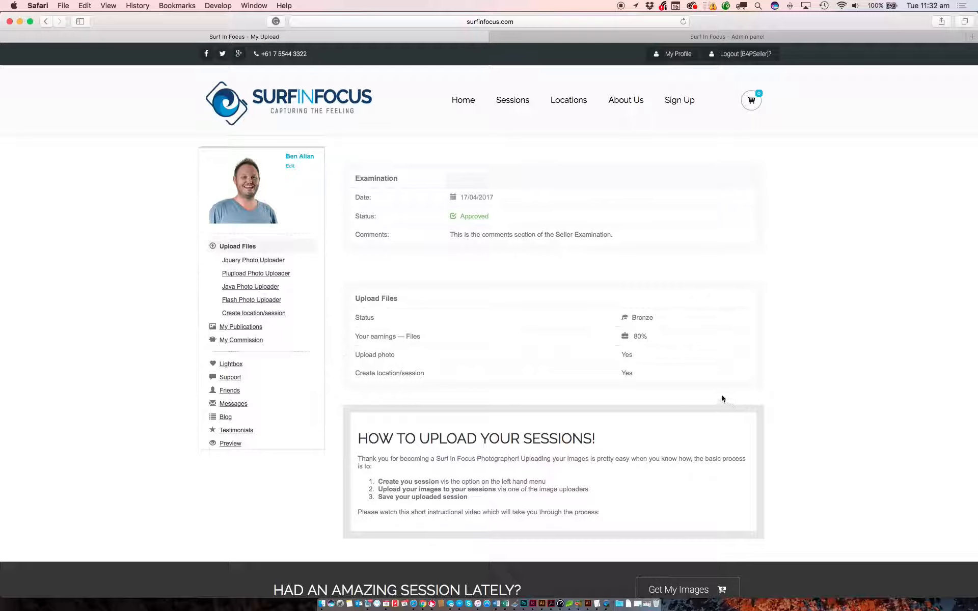
drag(657, 318, 627, 338)
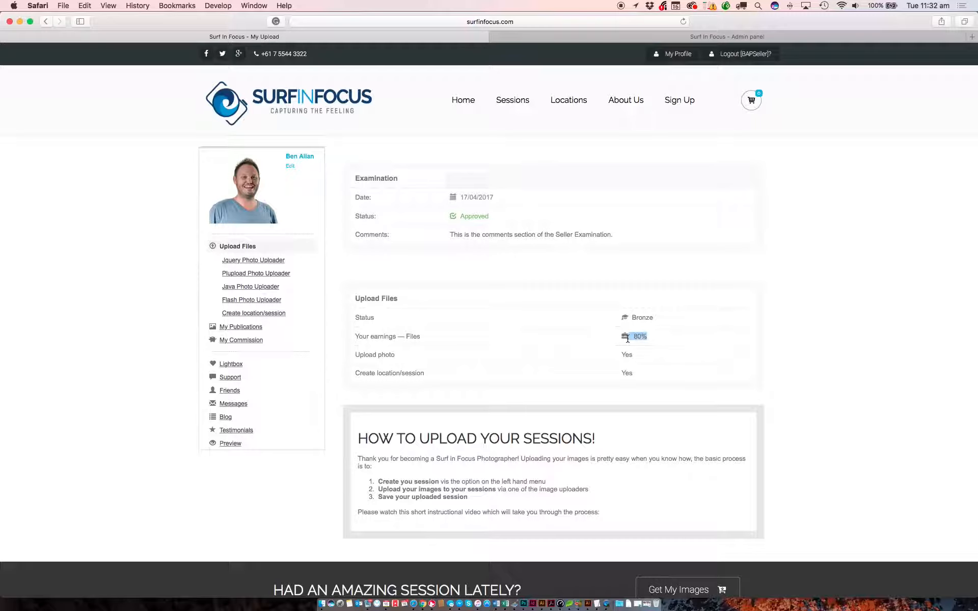
triple_click(641, 361)
click(642, 383)
Start a new location/session and set its parent location to New South Wales
click(263, 317)
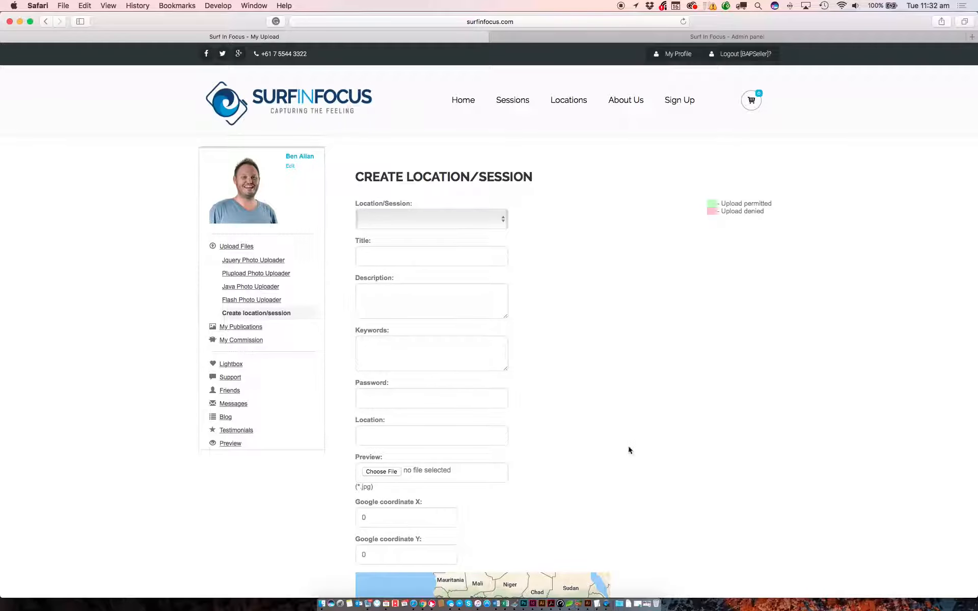
scroll(654, 437, down, 2)
scroll(653, 437, up, 2)
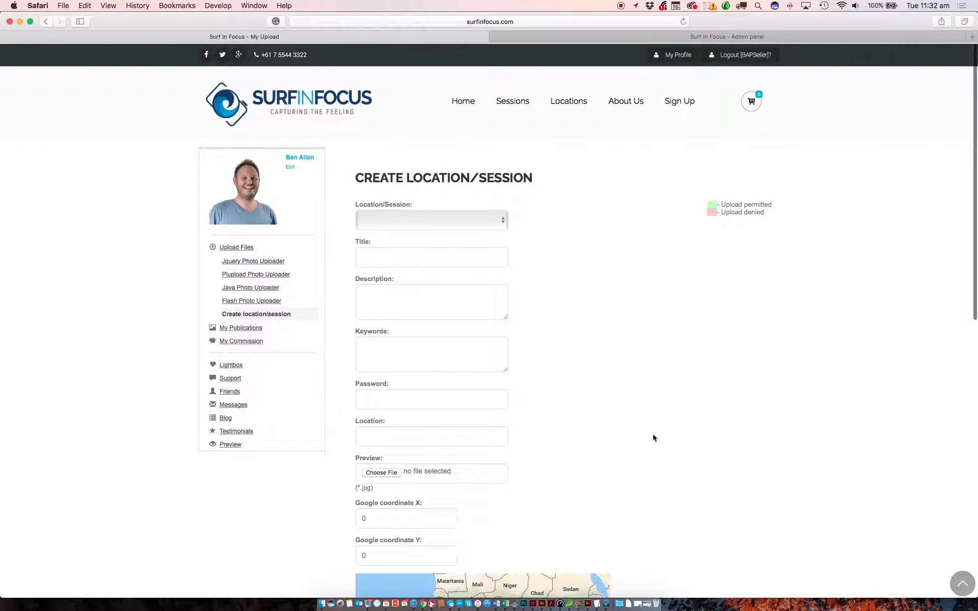
click(423, 216)
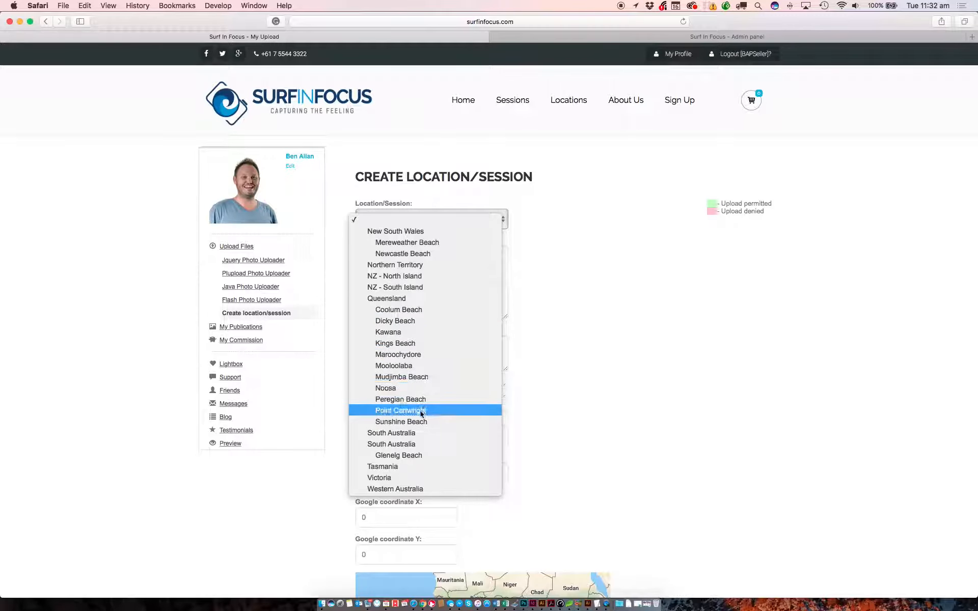
click(418, 236)
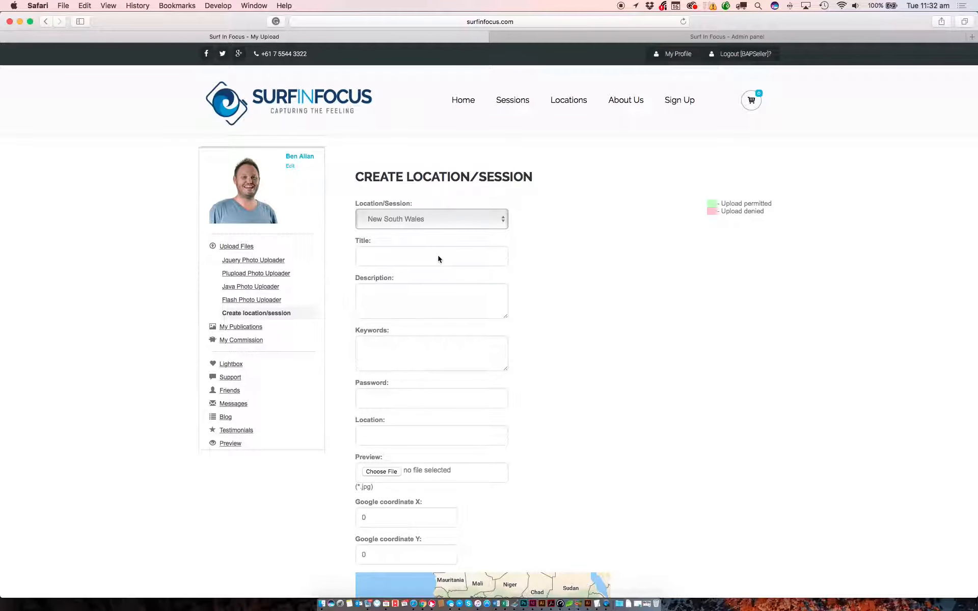
Title the location "Nobby's Beach" and describe it as "Nobby's Beach is located in Newcastle, New South Wales."
click(438, 259)
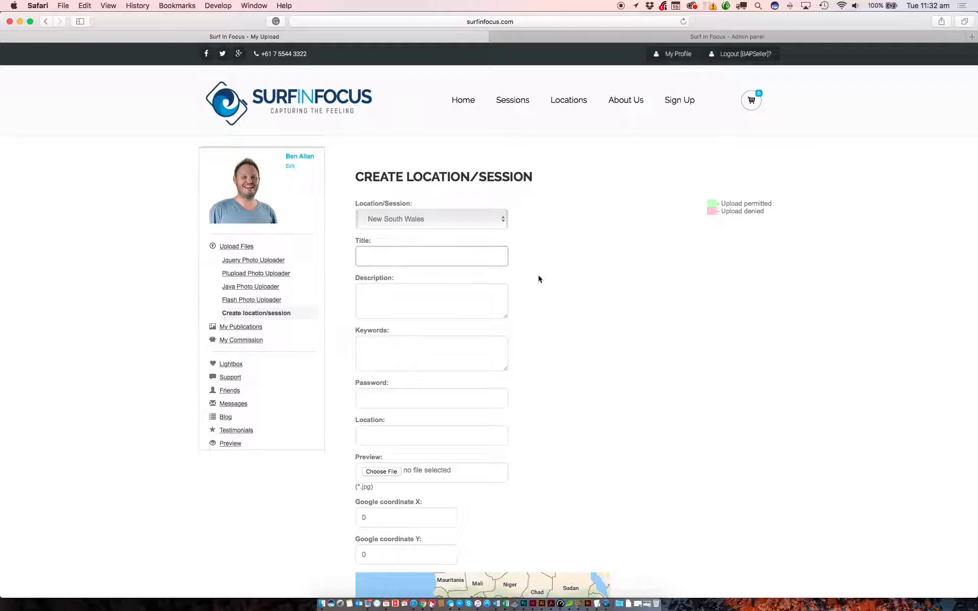
text(Nobby's Beach)
click(437, 298)
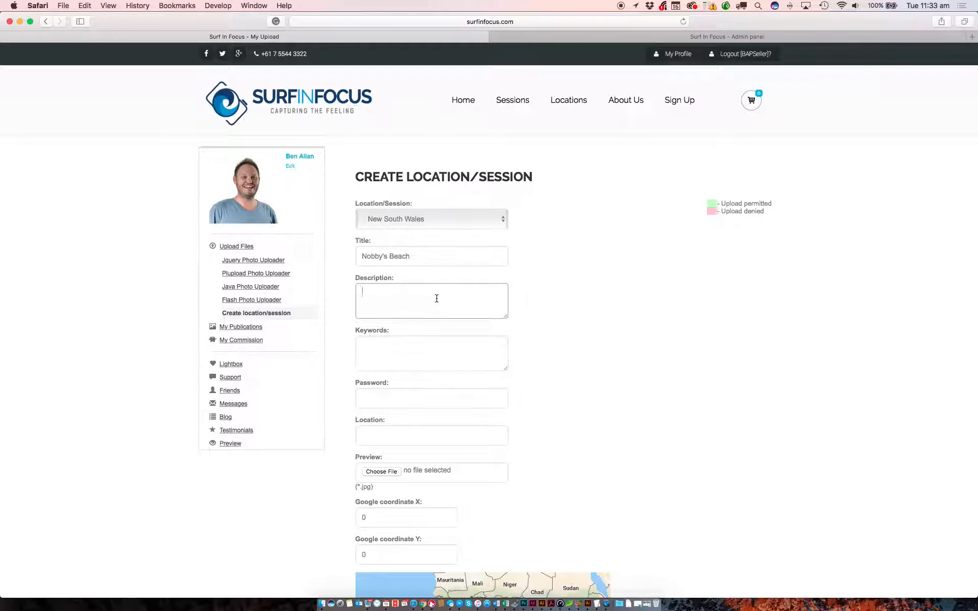
text(Nobby's Beach is located in Newcastle, New Sou)
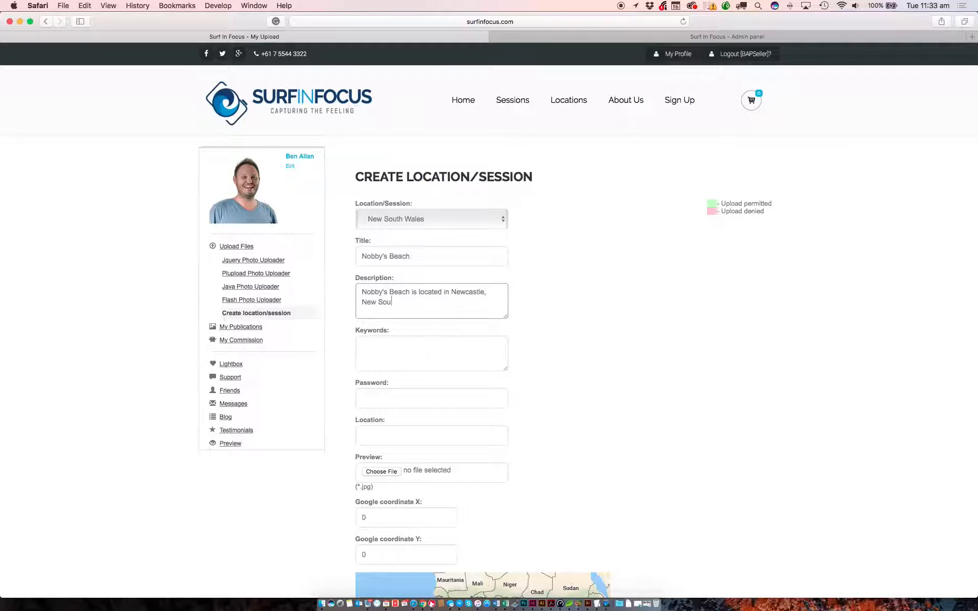
text(th Wales.)
Enter the keywords "Nobby's Beach, Newcastle, NSW, New South Wales" for the location
click(445, 349)
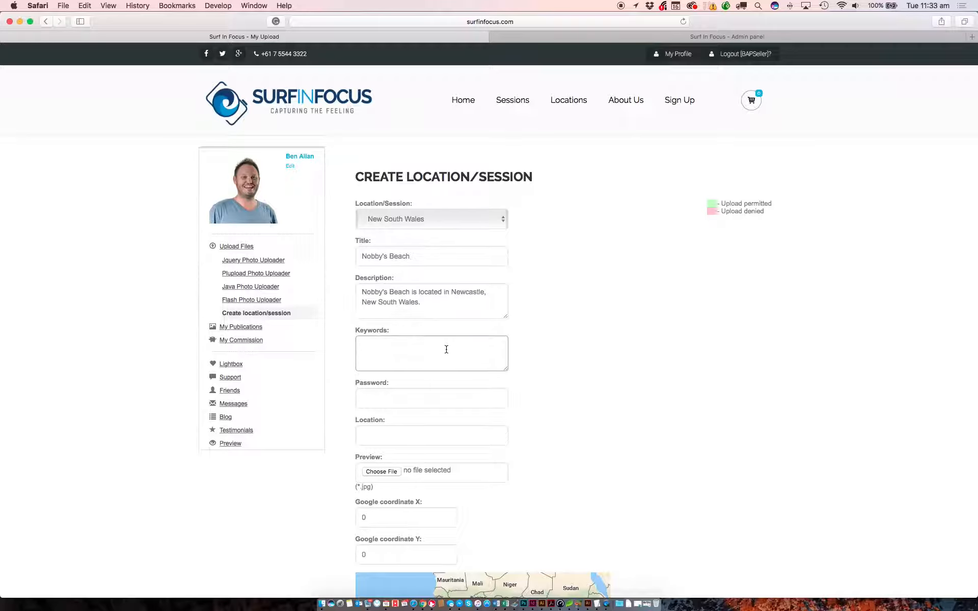
text(Nobby)
text('s Bea)
text(cj,)
key(BackSpace)
key(BackSpace)
text(h, Newcastle, NSW, New South Wales)
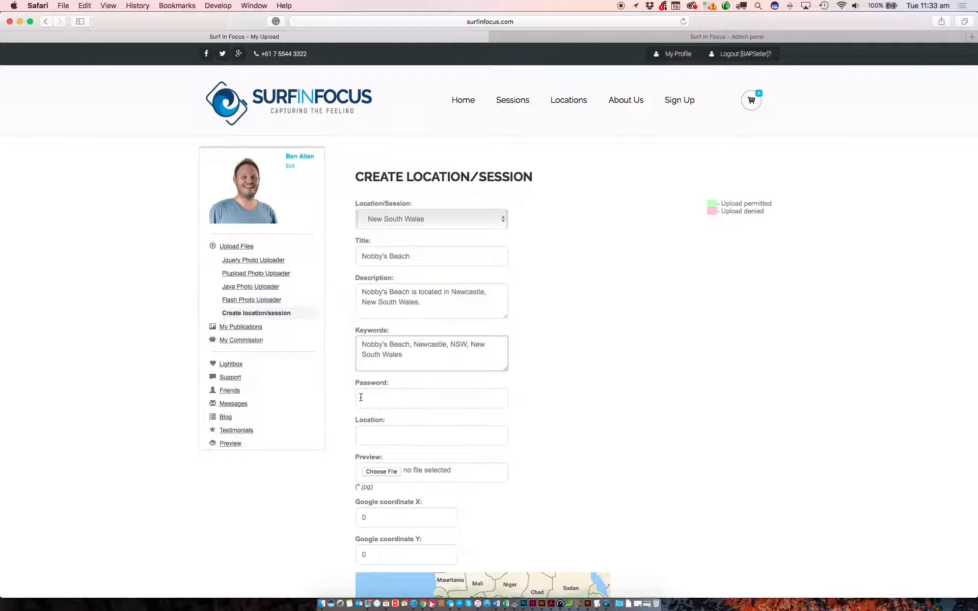
Save the new Nobby's Beach location, leaving the password, preview and map coordinates unset
scroll(548, 428, down, 4)
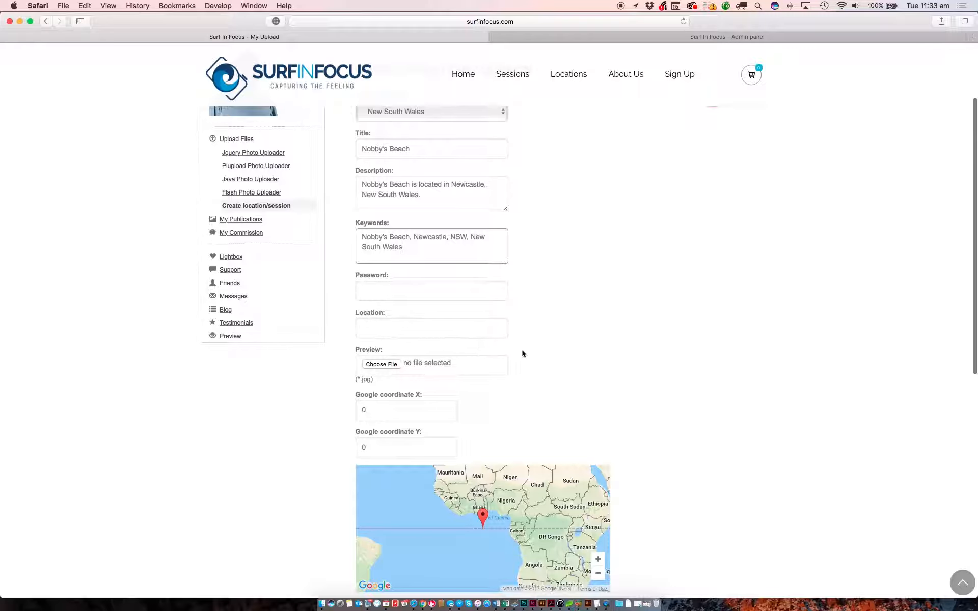
scroll(524, 354, down, 3)
scroll(524, 357, down, 2)
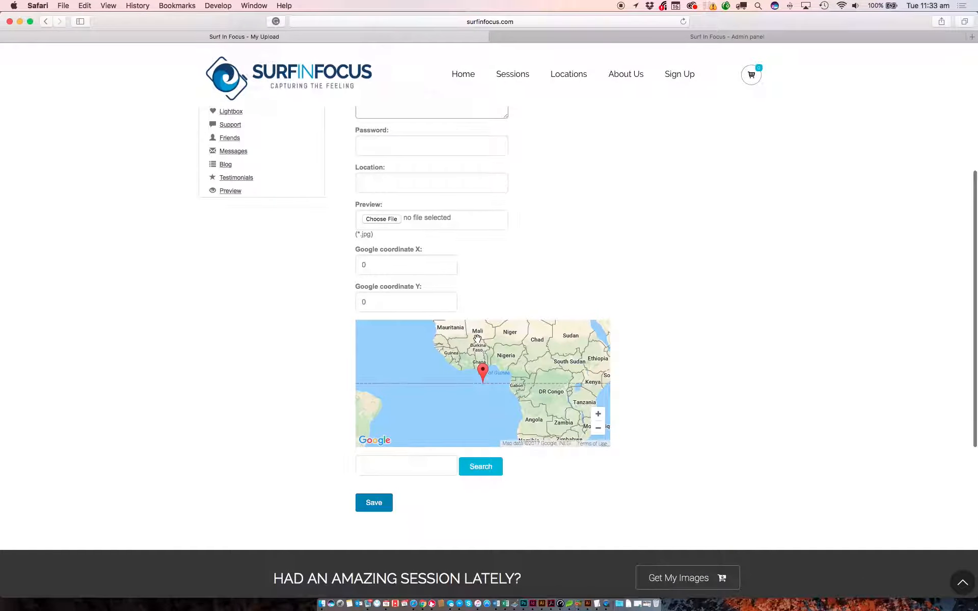
scroll(477, 338, up, 3)
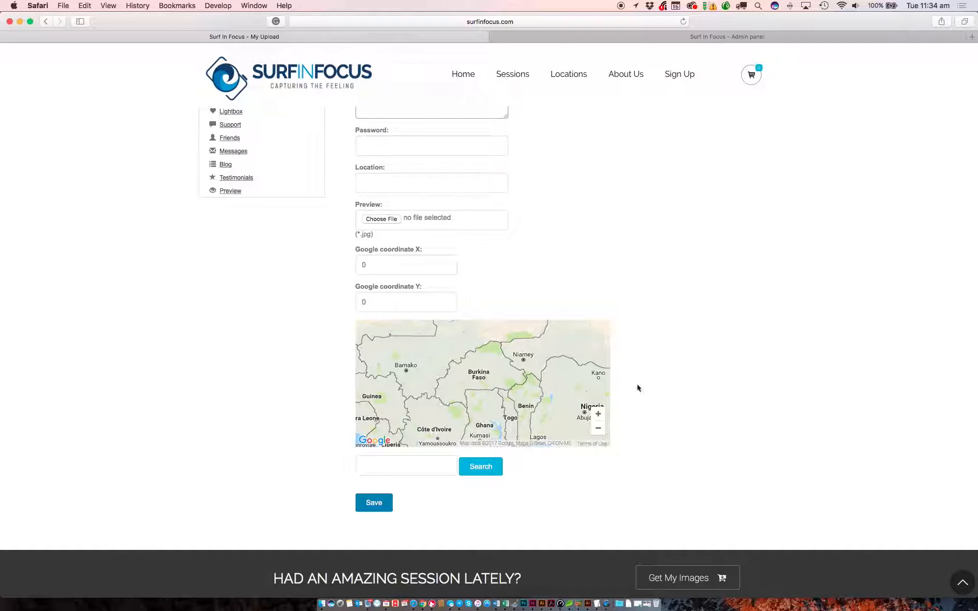
click(377, 506)
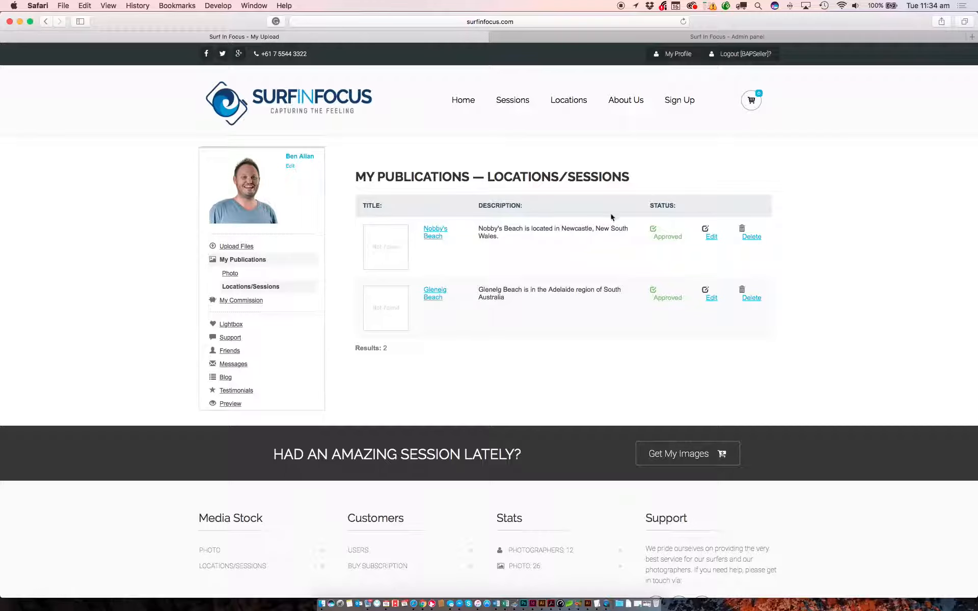
Check the Nobby's Beach page from the publications list, return, and open that location for editing
click(436, 237)
click(46, 22)
click(711, 236)
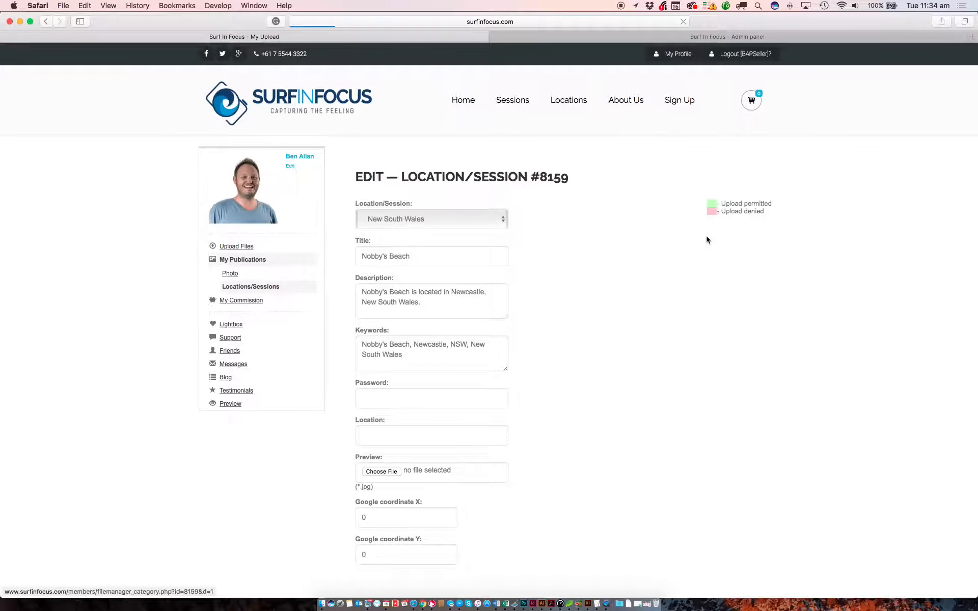
scroll(580, 296, down, 5)
scroll(581, 291, up, 1)
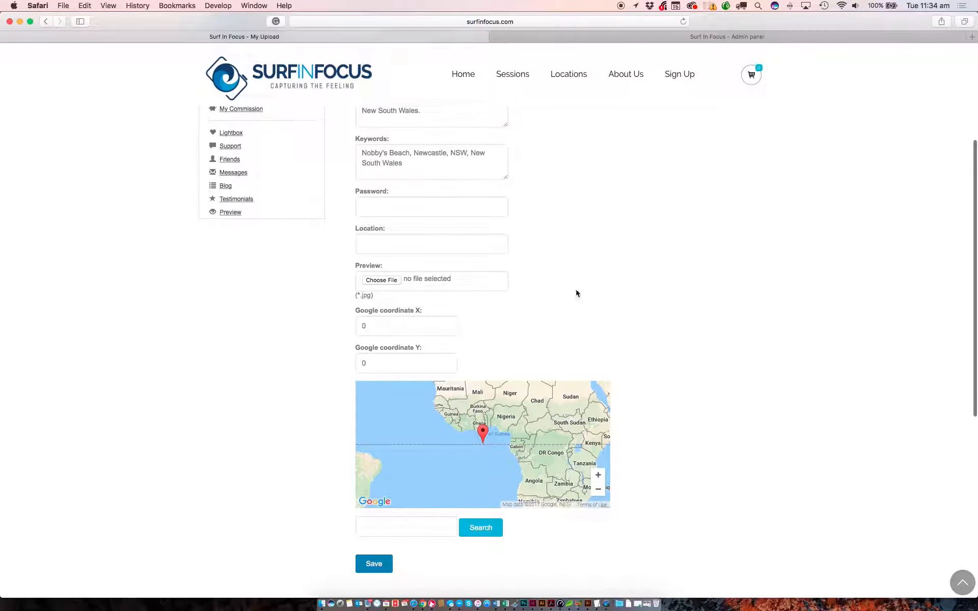
Attach the cover JPG from Surf In Focus > Edits > "Newcastle - 22-04-2017" as the location's preview image and save
click(382, 280)
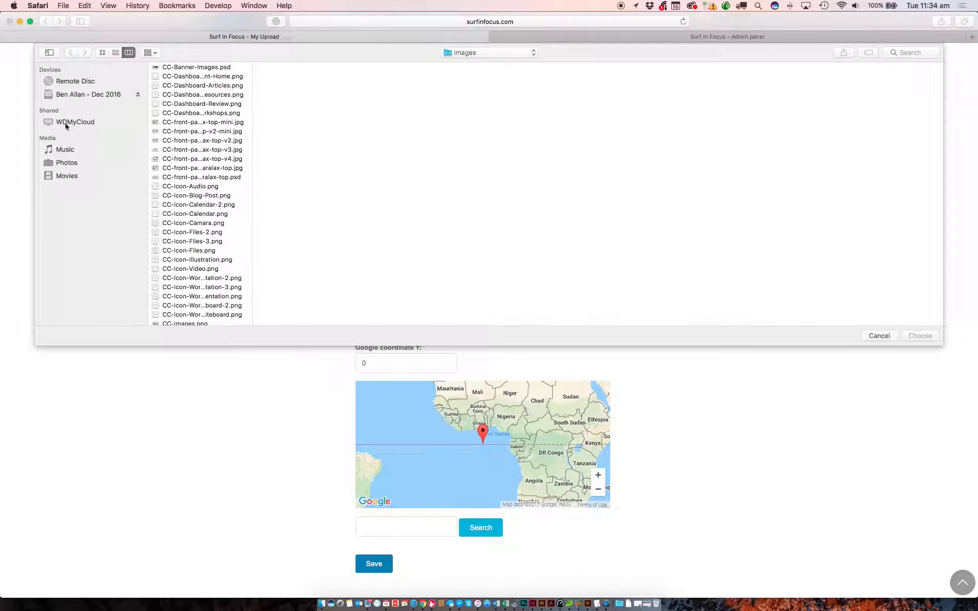
click(82, 94)
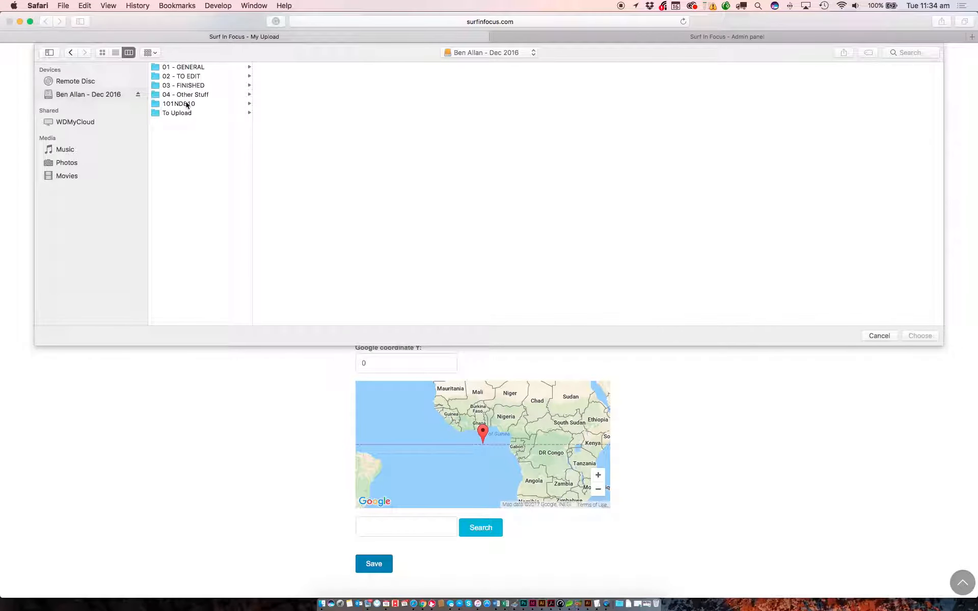
click(192, 76)
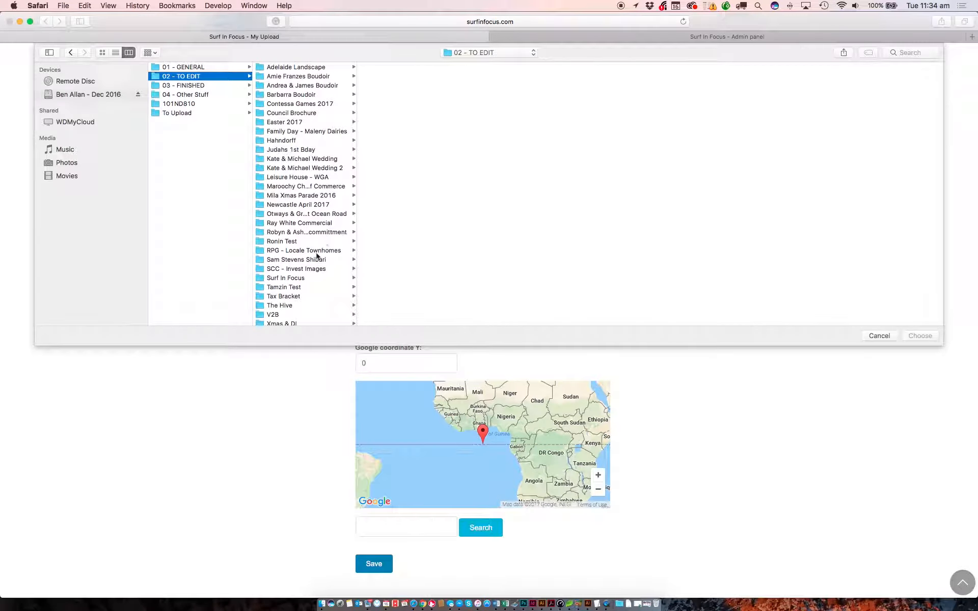
click(302, 276)
click(392, 68)
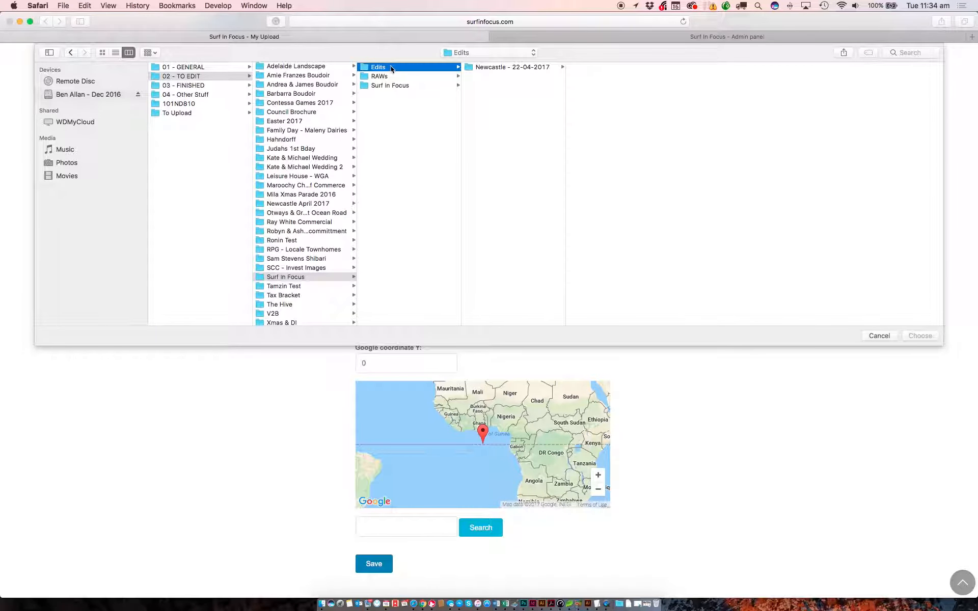
click(513, 70)
scroll(616, 204, down, 10)
click(622, 321)
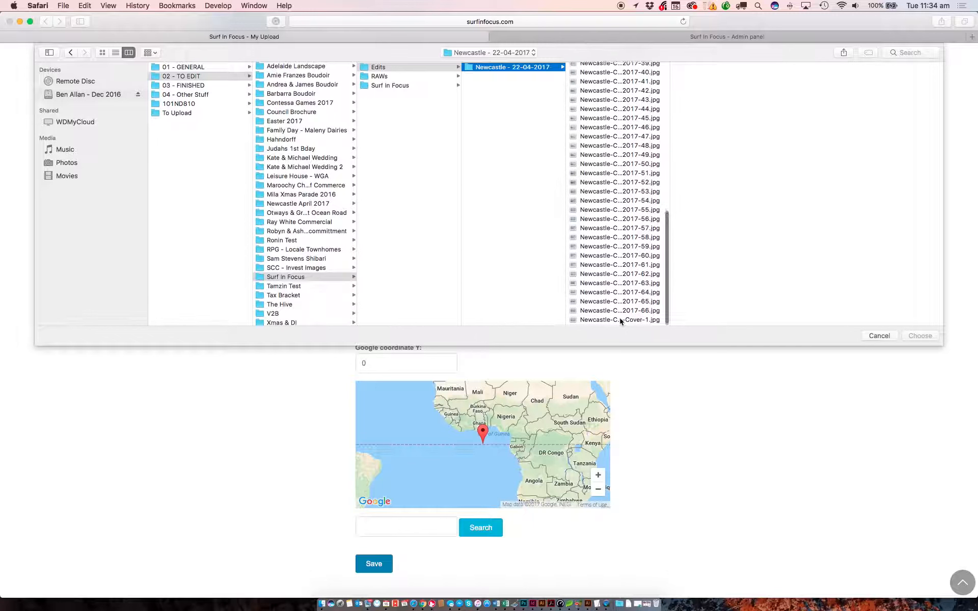
click(920, 335)
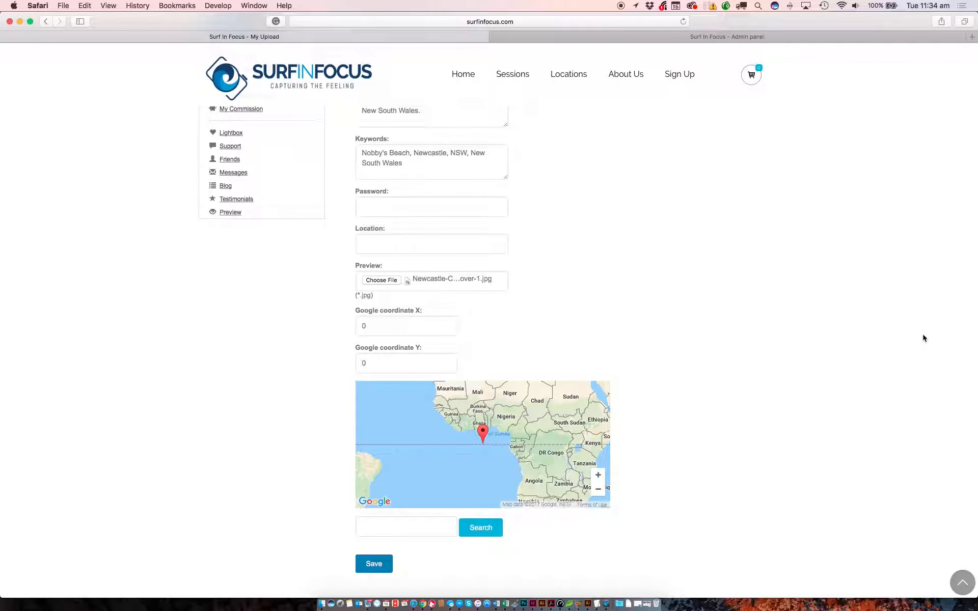
click(373, 567)
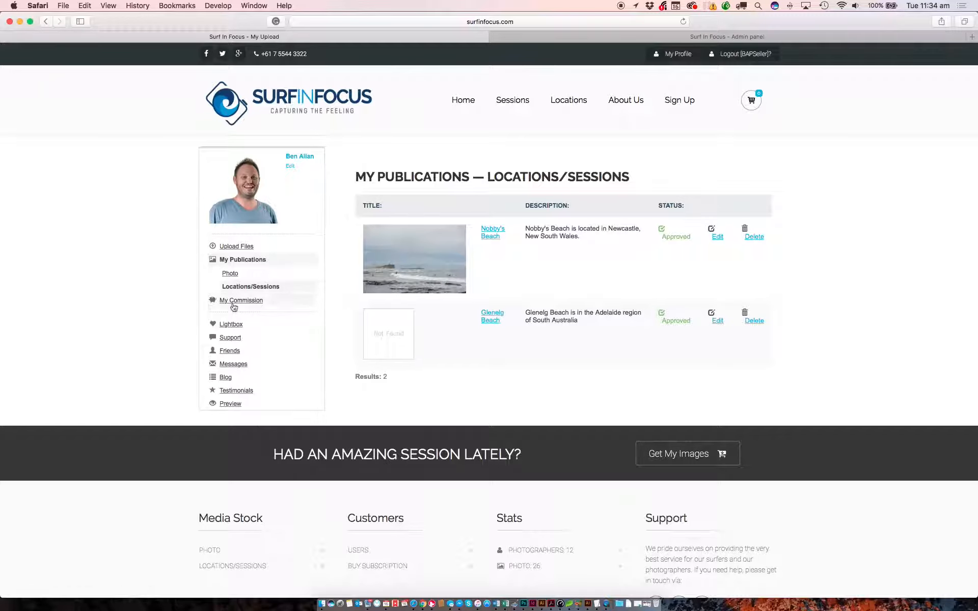
Start another location/session from the upload section and set its parent location to Nobby's Beach
click(238, 247)
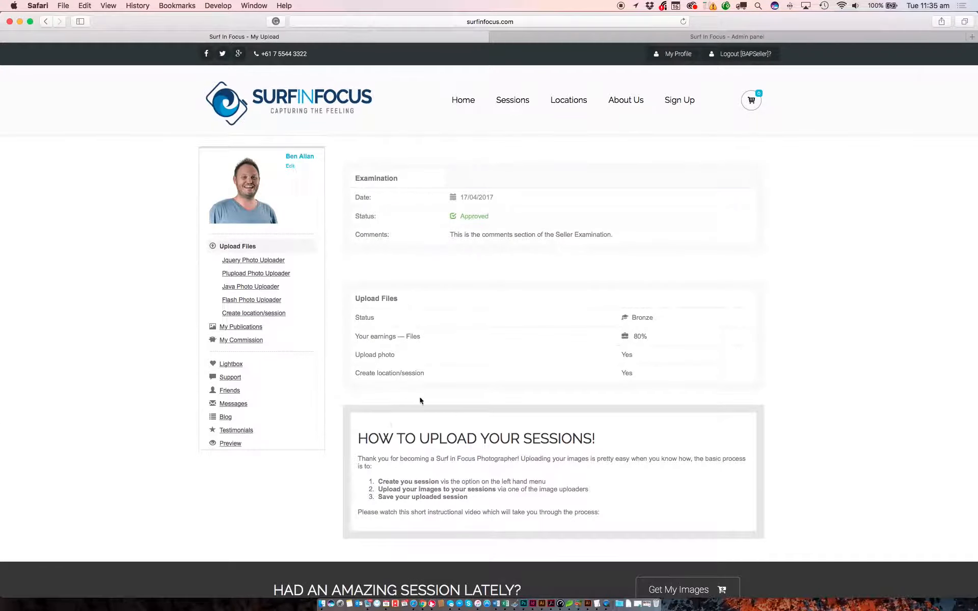
click(268, 313)
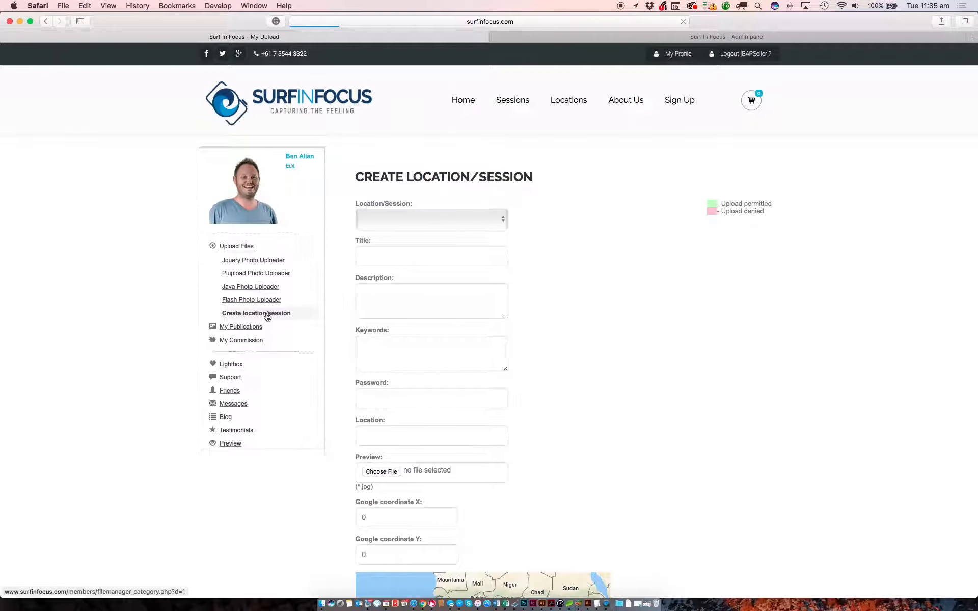
click(415, 223)
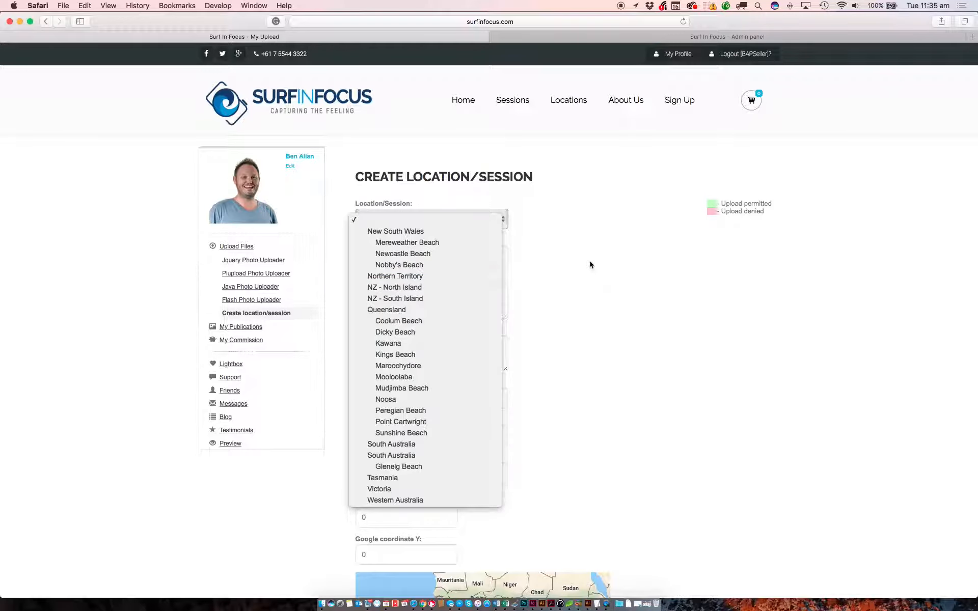
click(445, 265)
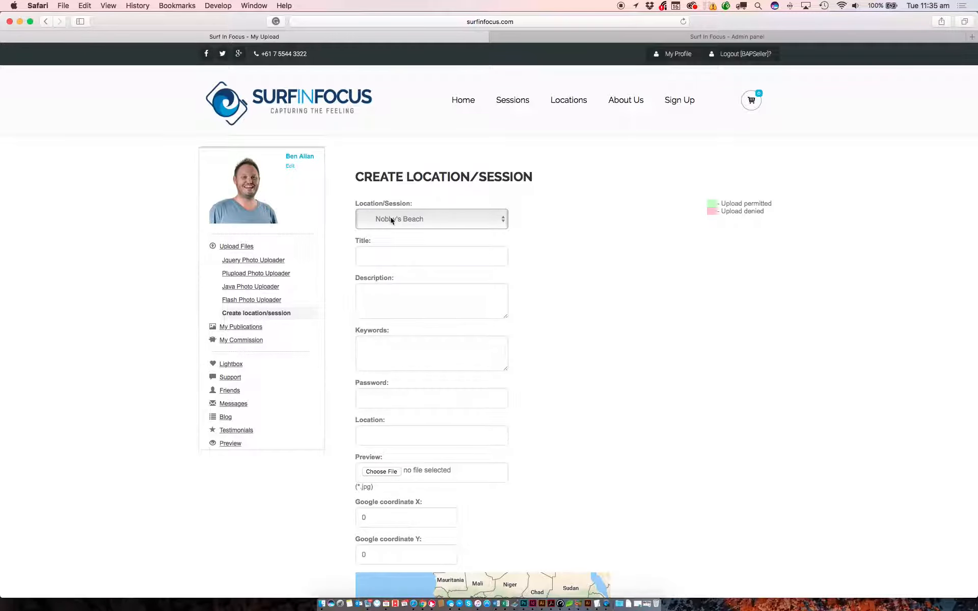
Title the new session "Cowrie Hole - 22-04-2017"
click(420, 260)
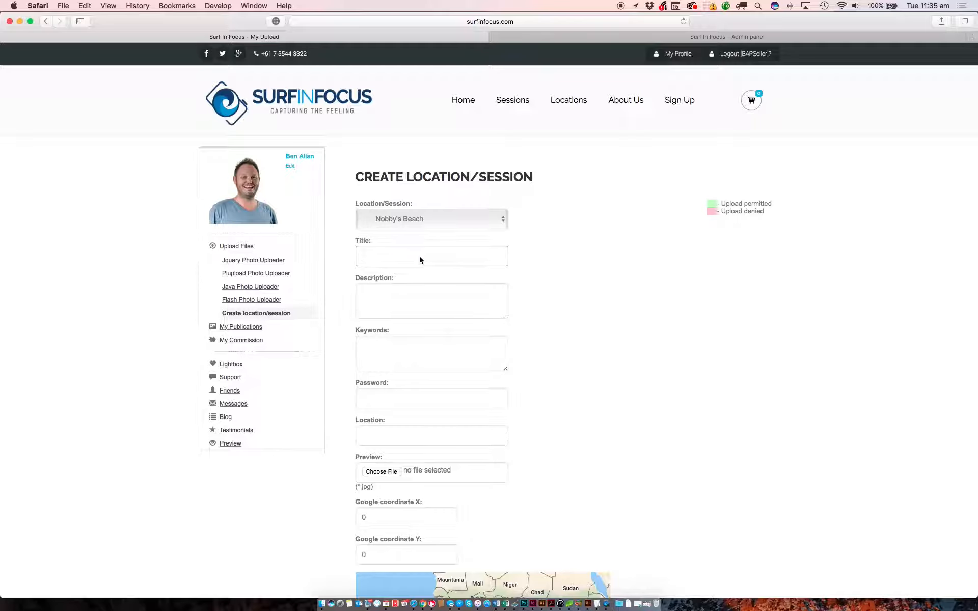
text(Cowri)
key(BackSpace)
key(BackSpace)
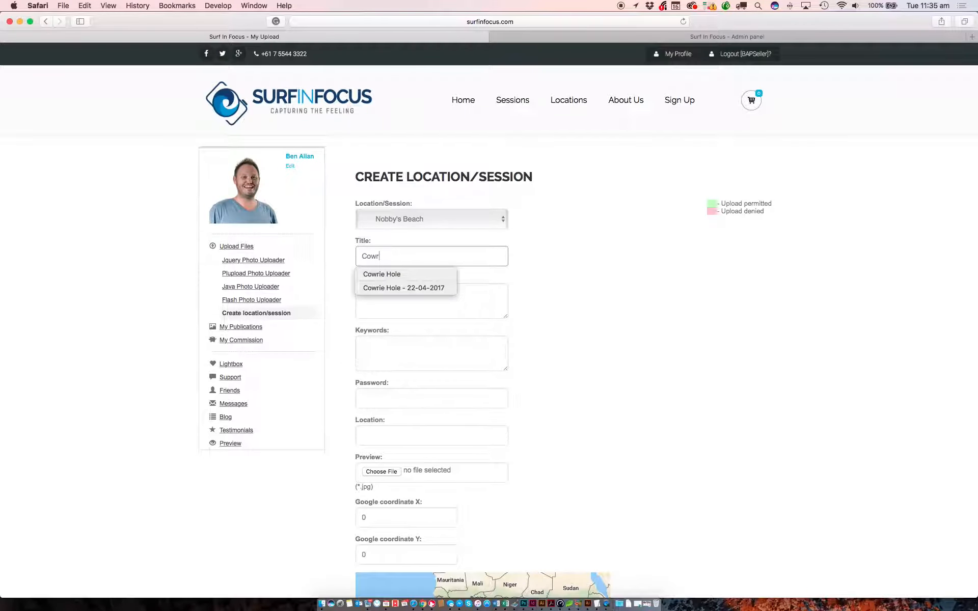
text(ie Hol)
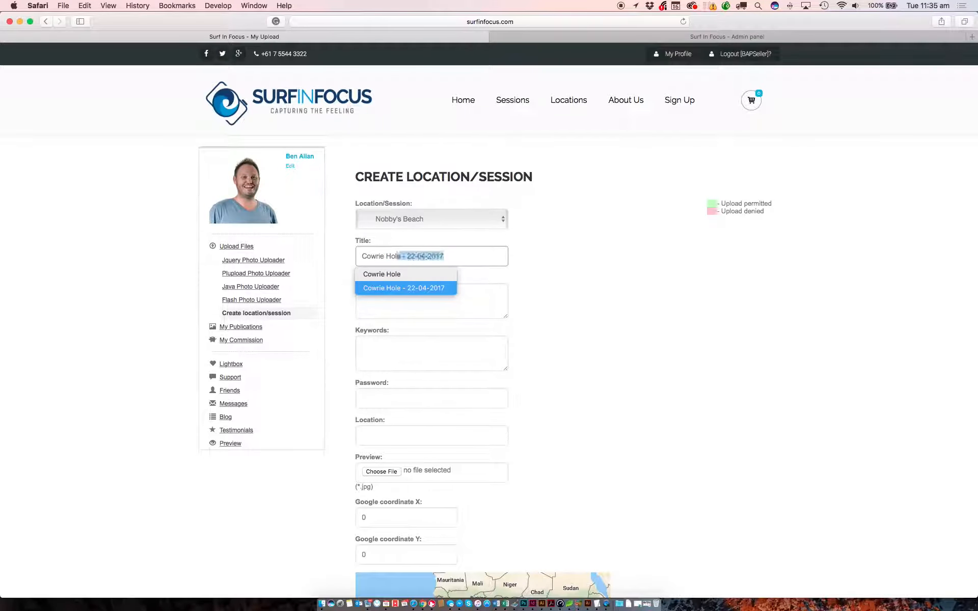
text(e - 22/04)
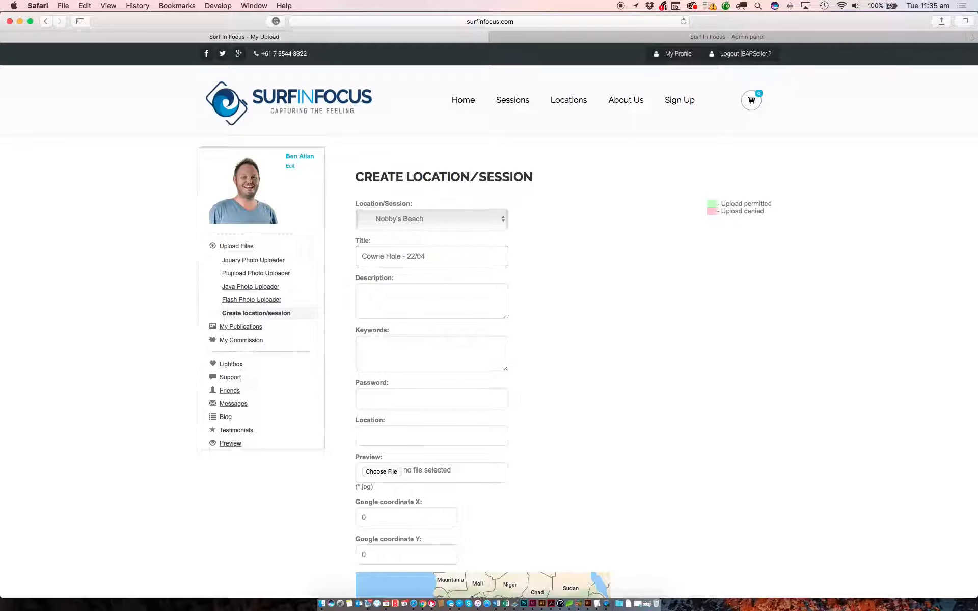
key(BackSpace)
key(BackSpace)
key(BackSpace)
text(-04)
text(-)
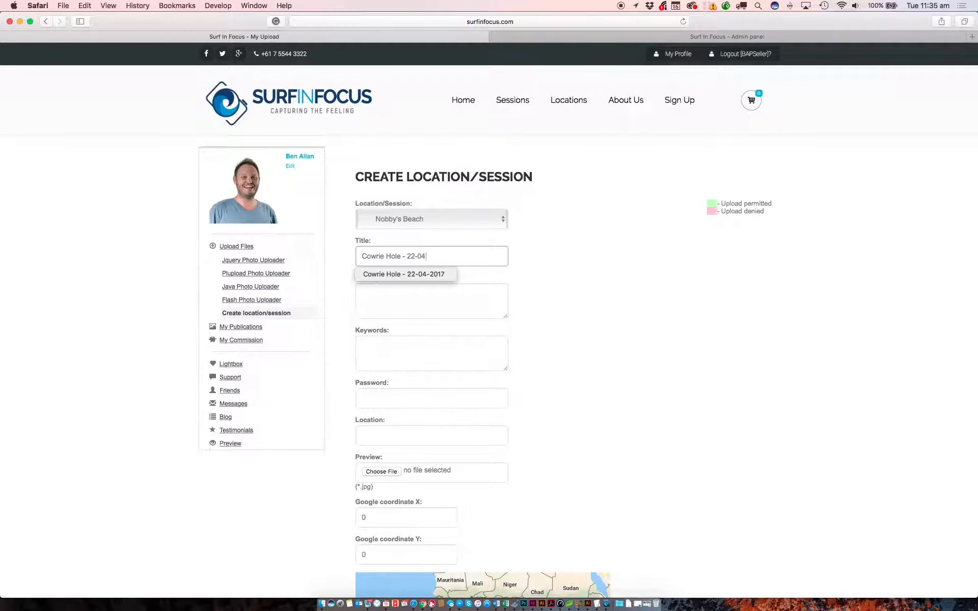
text(2017)
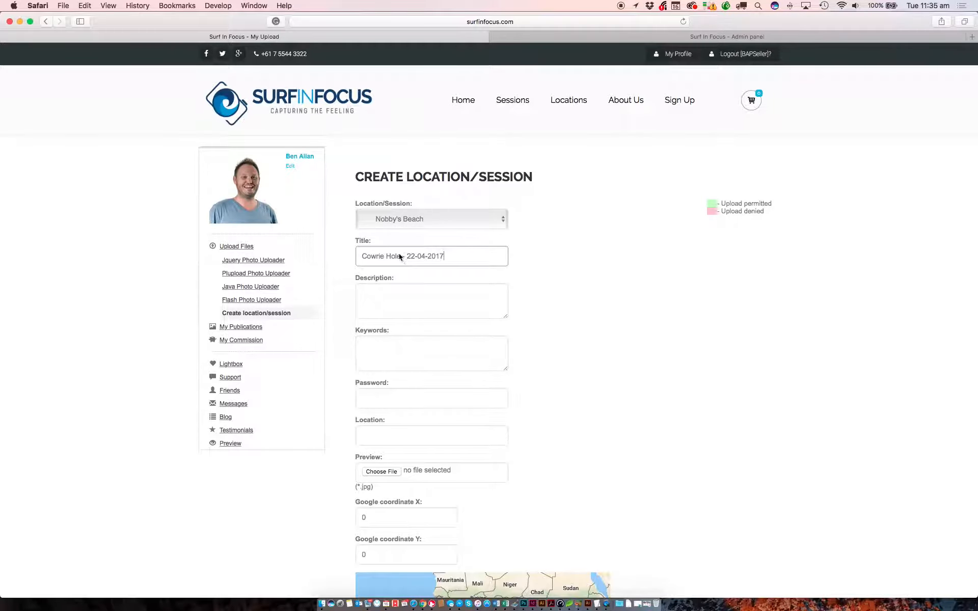
Highlight the break name and the date within the session title to review the naming format
drag(362, 258, 401, 260)
drag(408, 259, 431, 260)
scroll(451, 260, down, 1)
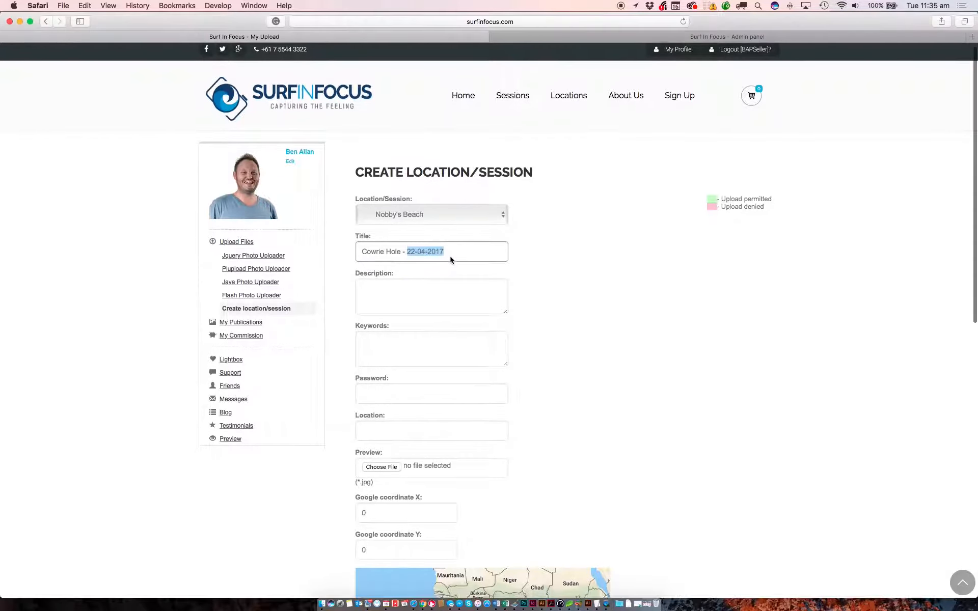
Highlight the date and its year in the session title to review the format, and open the description for editing
drag(408, 255, 449, 253)
click(426, 251)
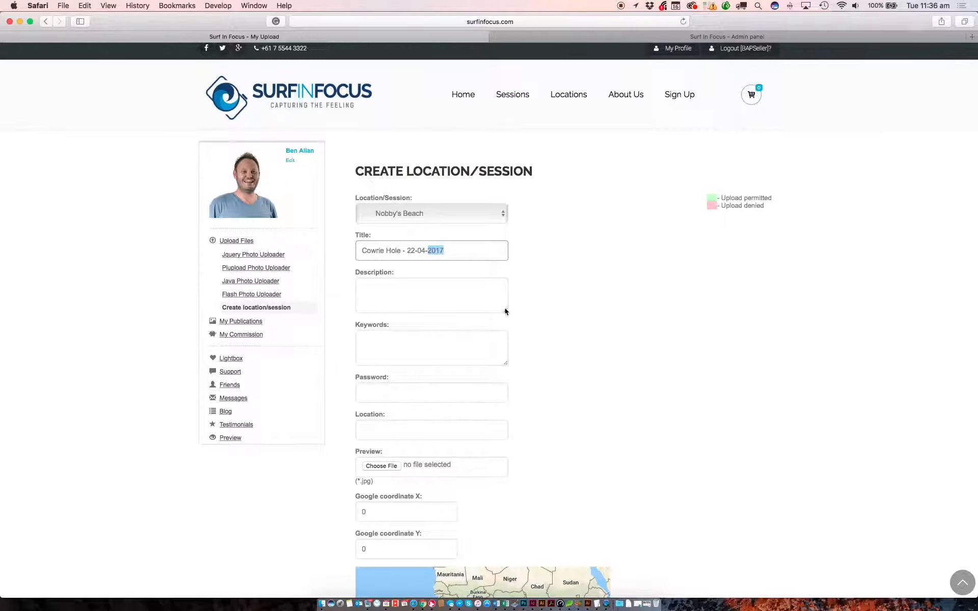
click(432, 295)
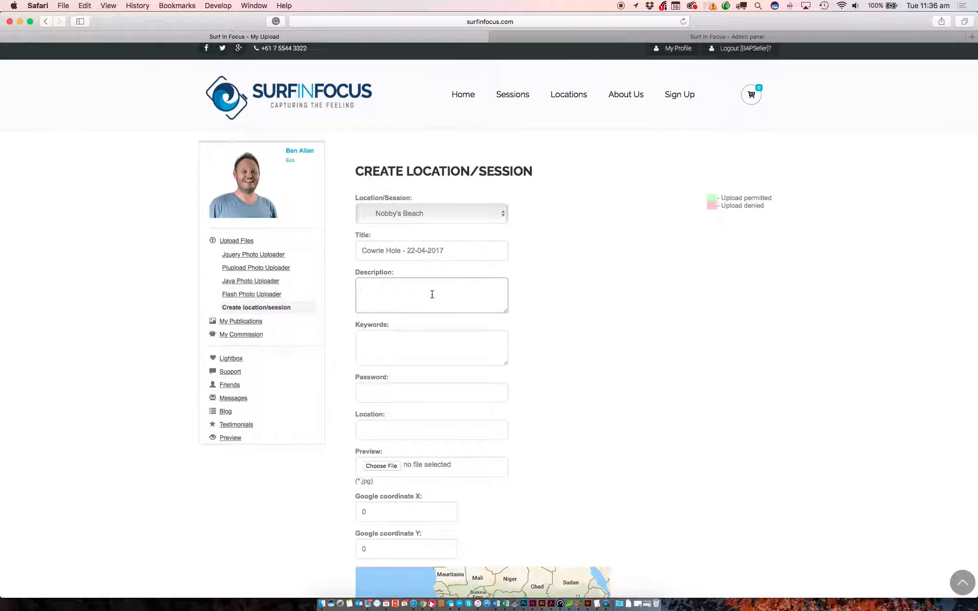
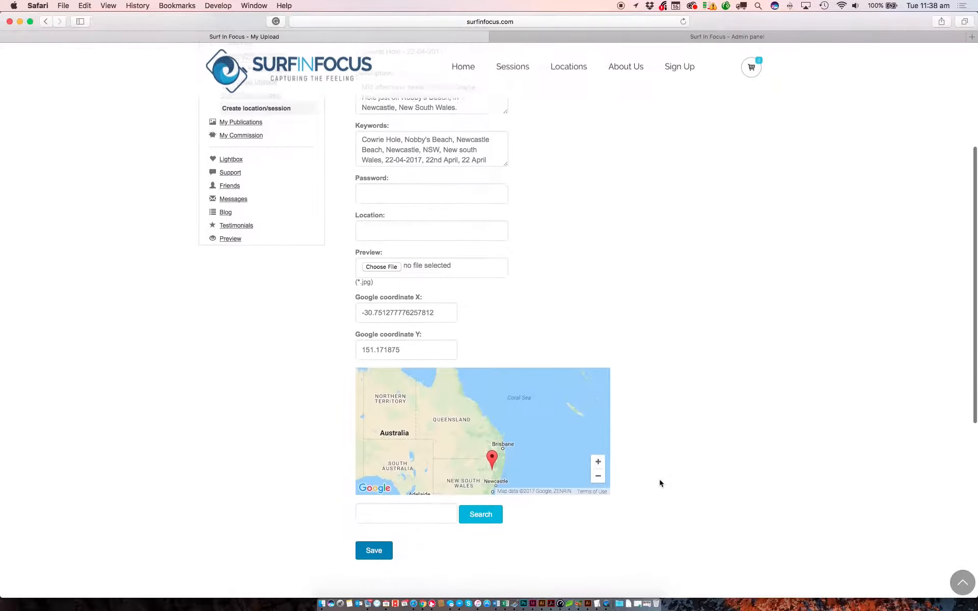
Move the session's map marker from inland New South Wales to Newcastle, at about -32.944, 151.787
scroll(492, 450, up, 5)
scroll(492, 449, down, 5)
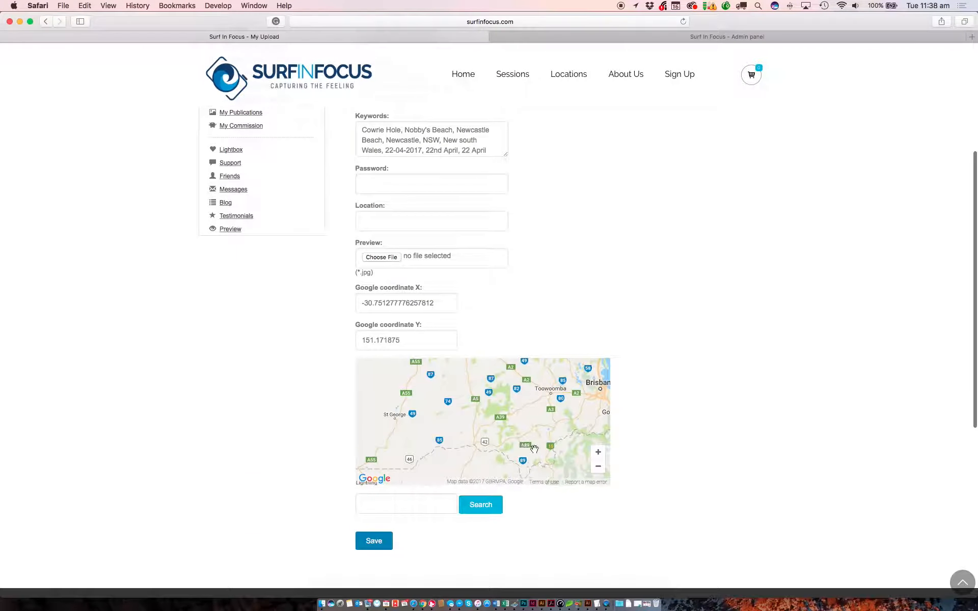
drag(549, 444, 494, 400)
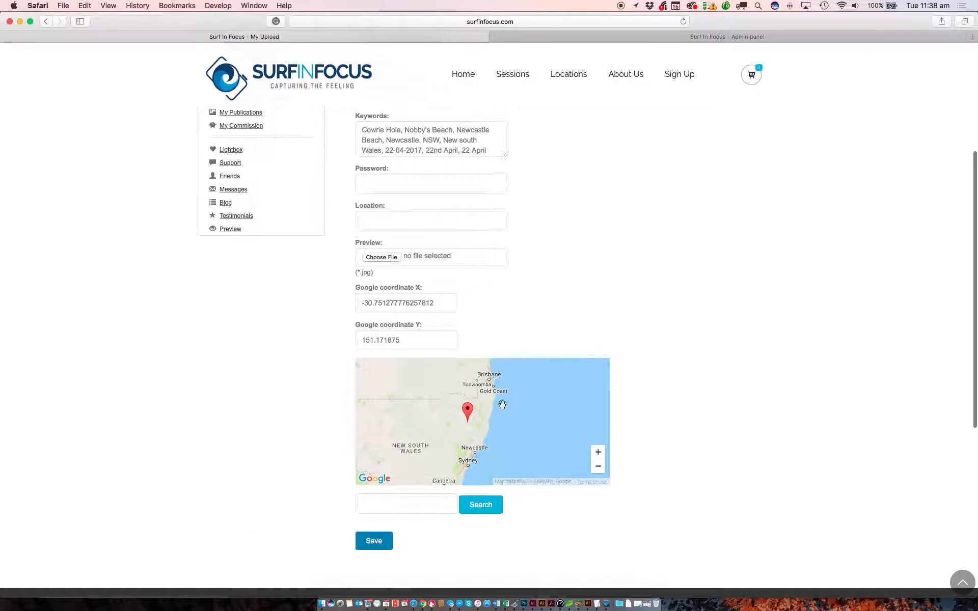
mouse_move(477, 441)
mouse_down()
mouse_move(508, 403)
mouse_move(473, 403)
mouse_up()
scroll(492, 417, up, 3)
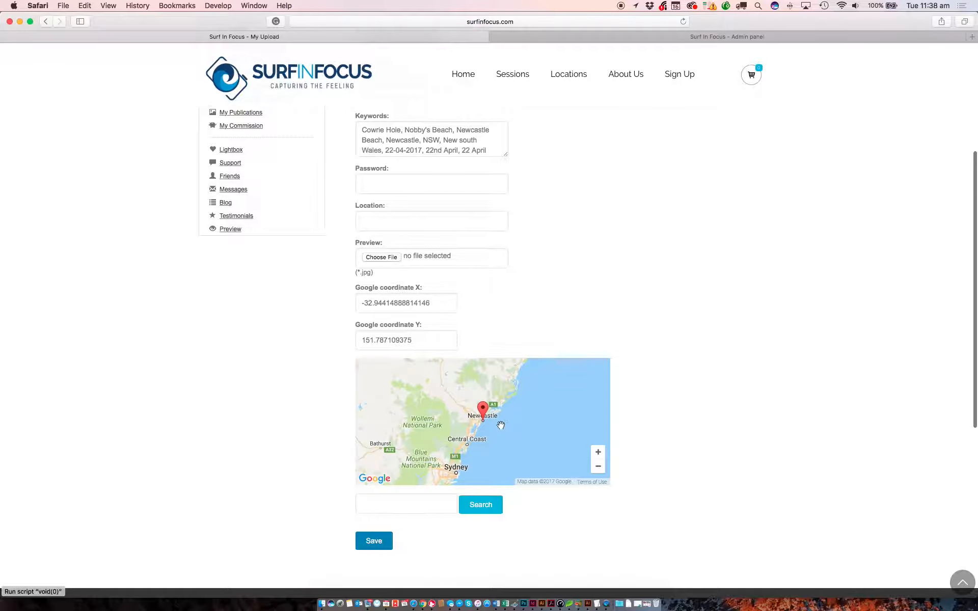
Reposition the map marker onto the Newcastle East shoreline beside Shortland Esplanade, at about -32.92873, 151.79094
scroll(499, 425, up, 3)
scroll(462, 417, up, 2)
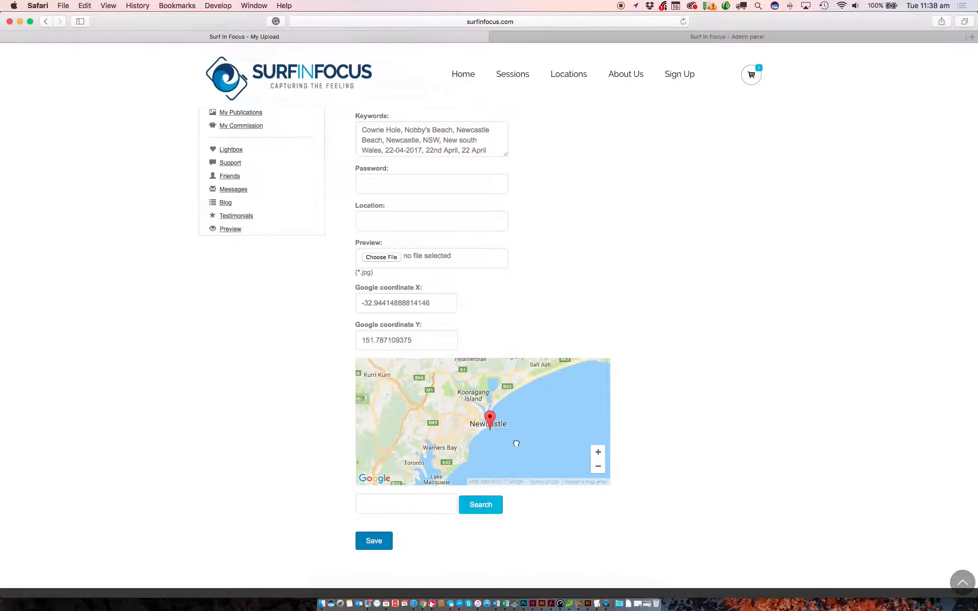
scroll(496, 433, up, 3)
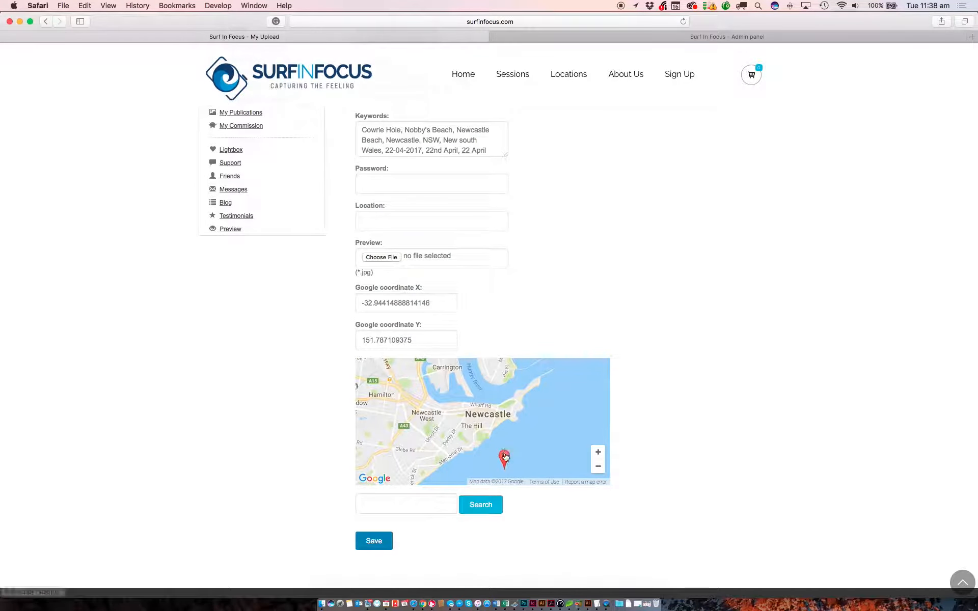
drag(504, 457, 514, 402)
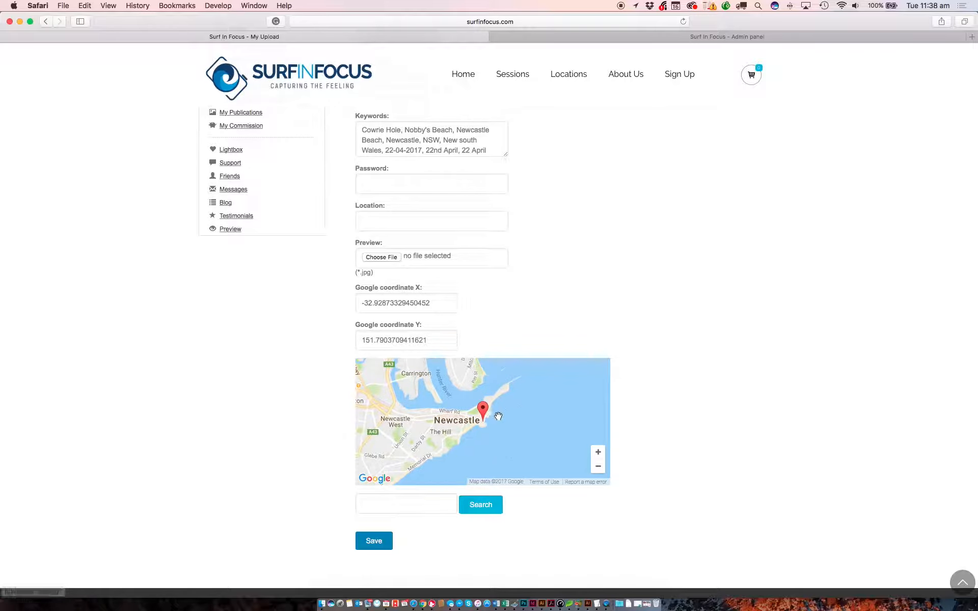
scroll(501, 422, up, 5)
drag(426, 416, 452, 416)
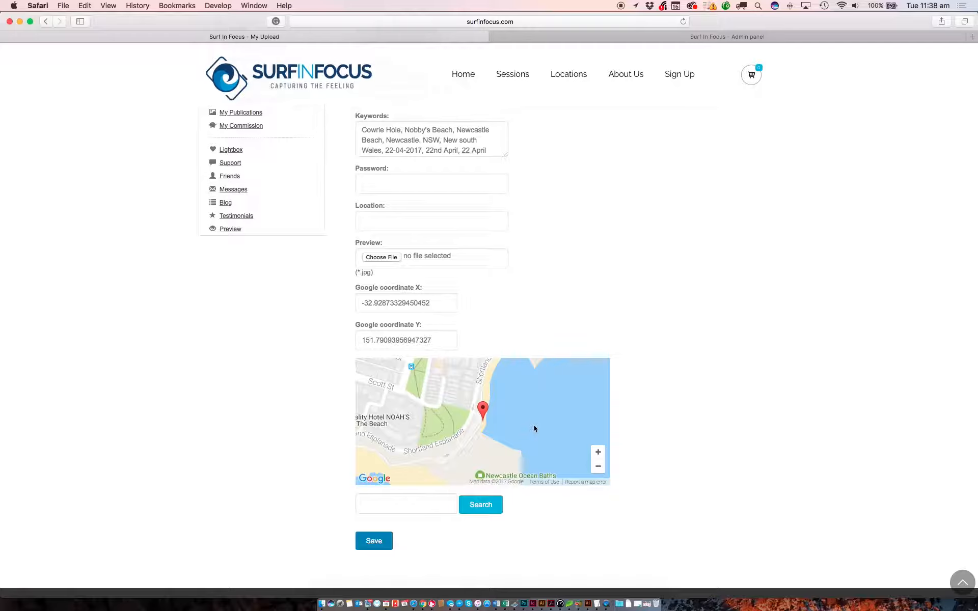
Fine-tune the map marker onto the beach just north of Newcastle Ocean Baths, at about -32.92874, 151.79095
scroll(534, 429, down, 2)
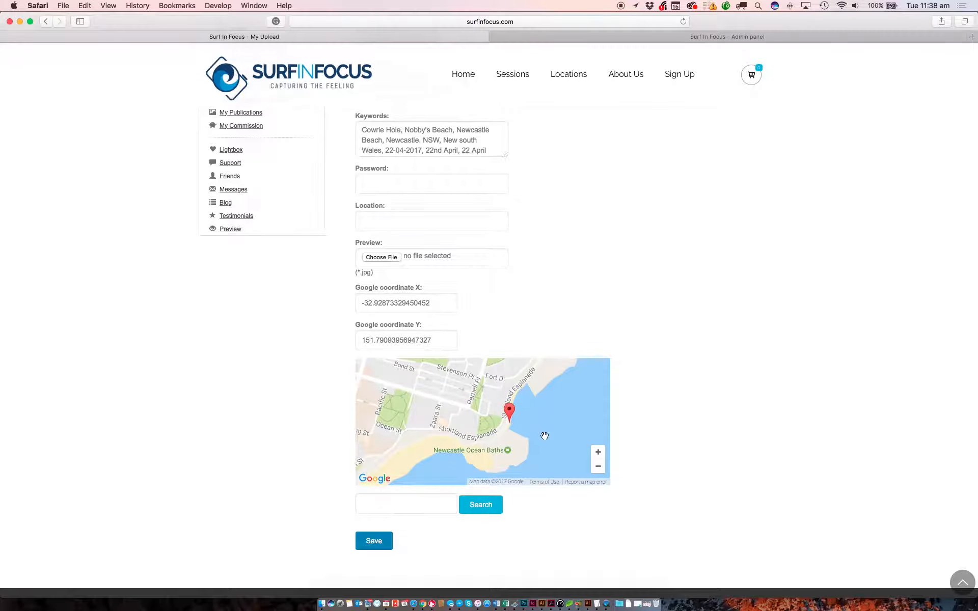
scroll(551, 435, down, 2)
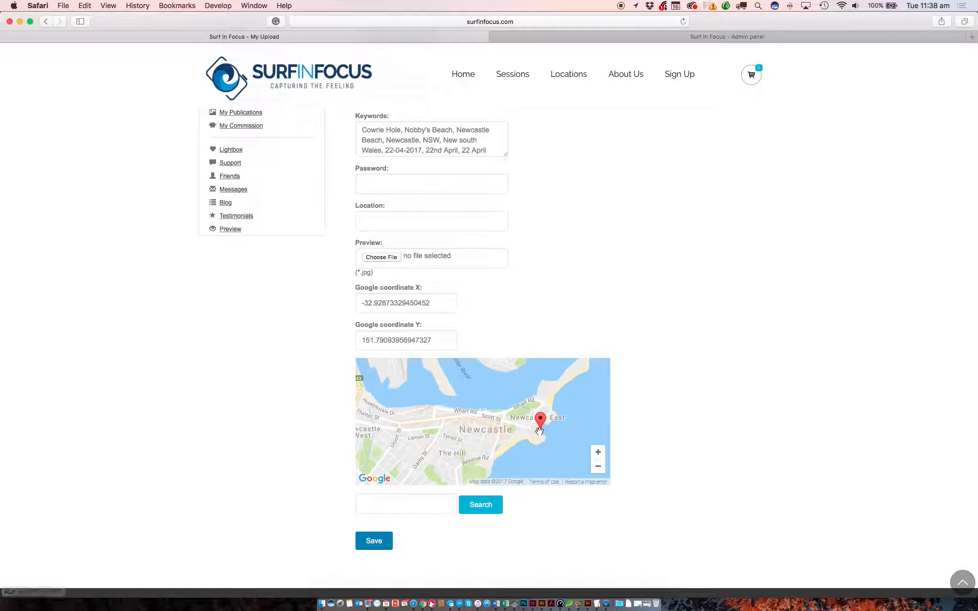
scroll(539, 436, up, 3)
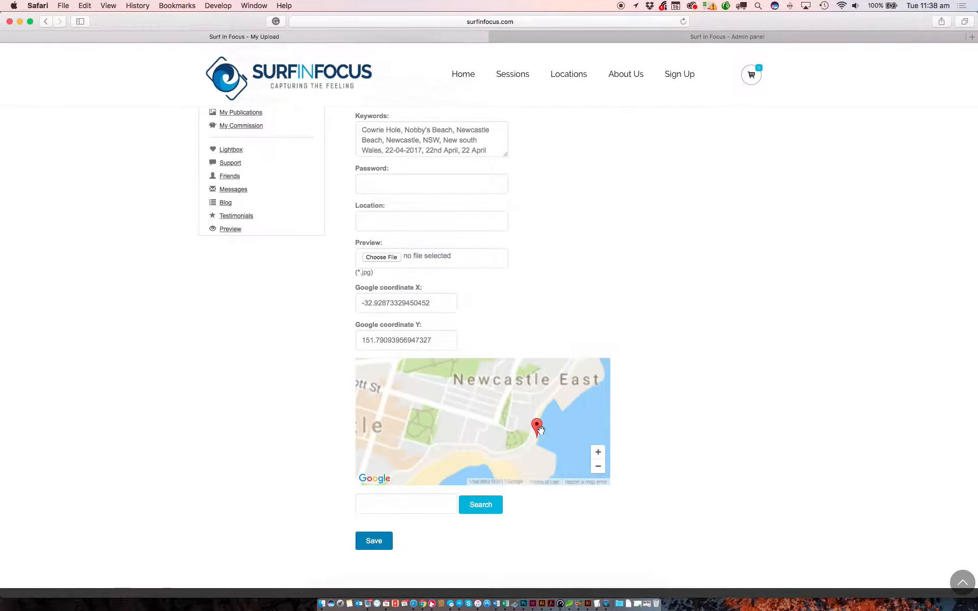
scroll(531, 449, up, 2)
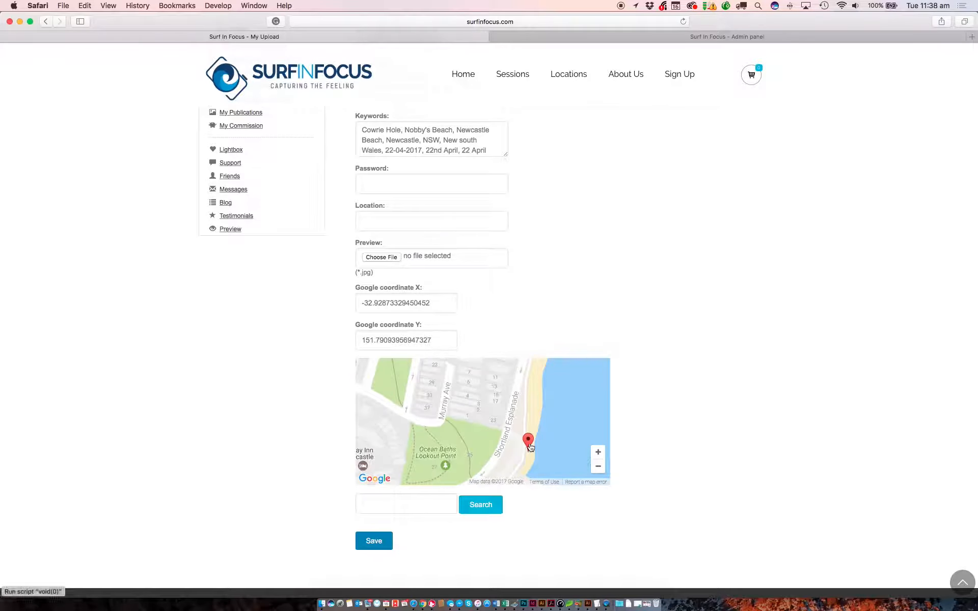
drag(530, 443, 529, 443)
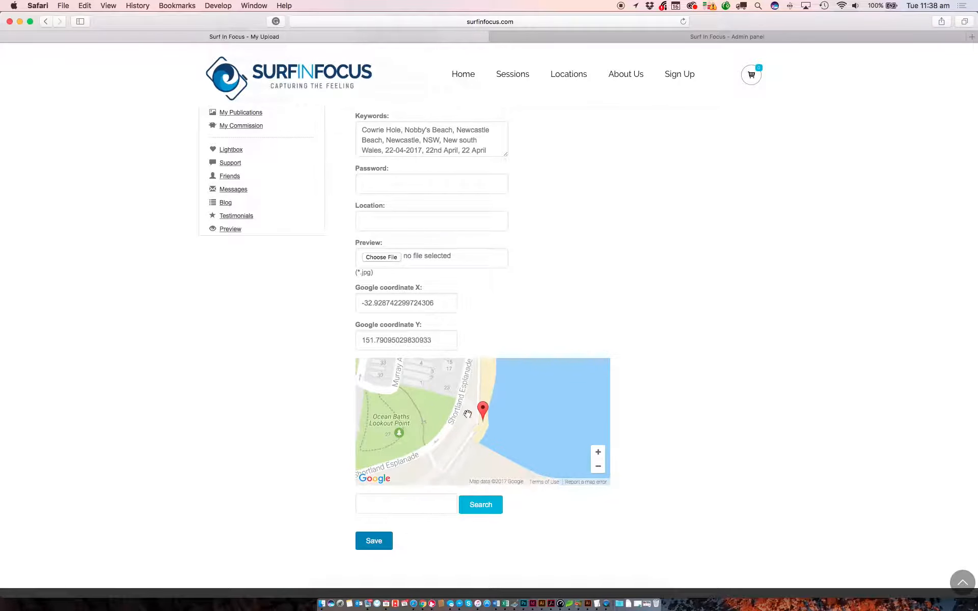
Highlight the Google coordinate X and Y values in turn to review the marker's position
scroll(492, 425, down, 2)
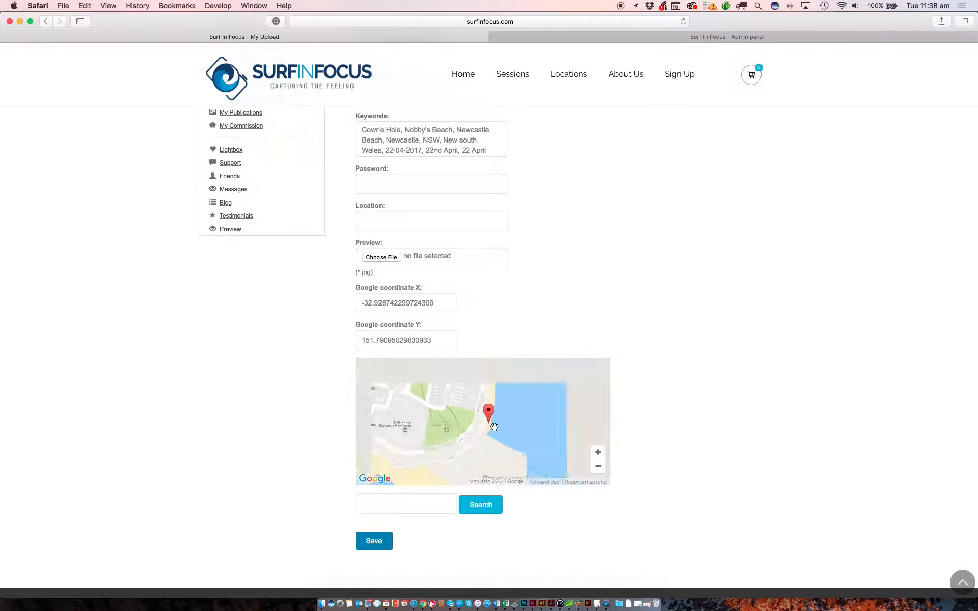
drag(504, 432, 518, 418)
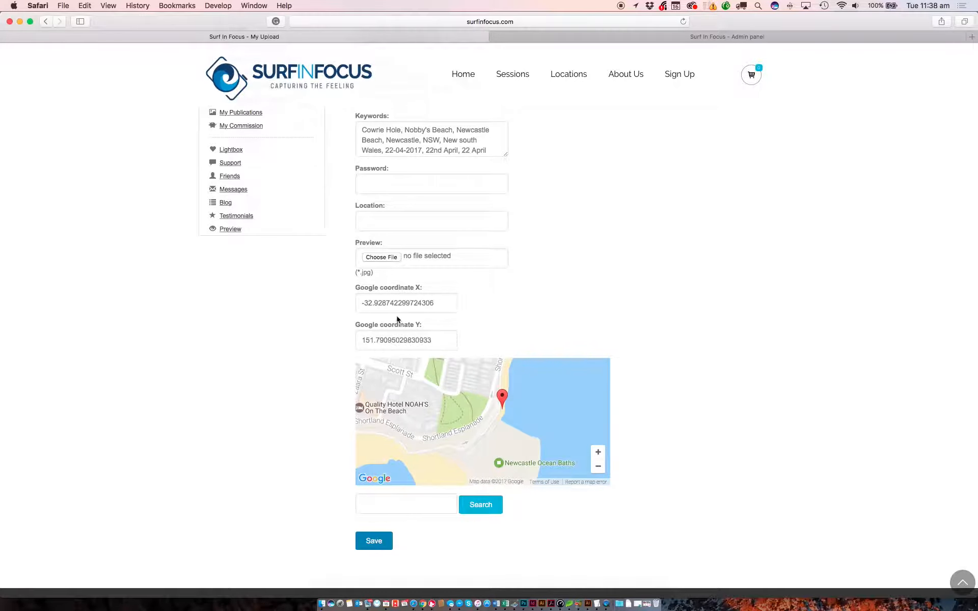
drag(439, 303, 365, 303)
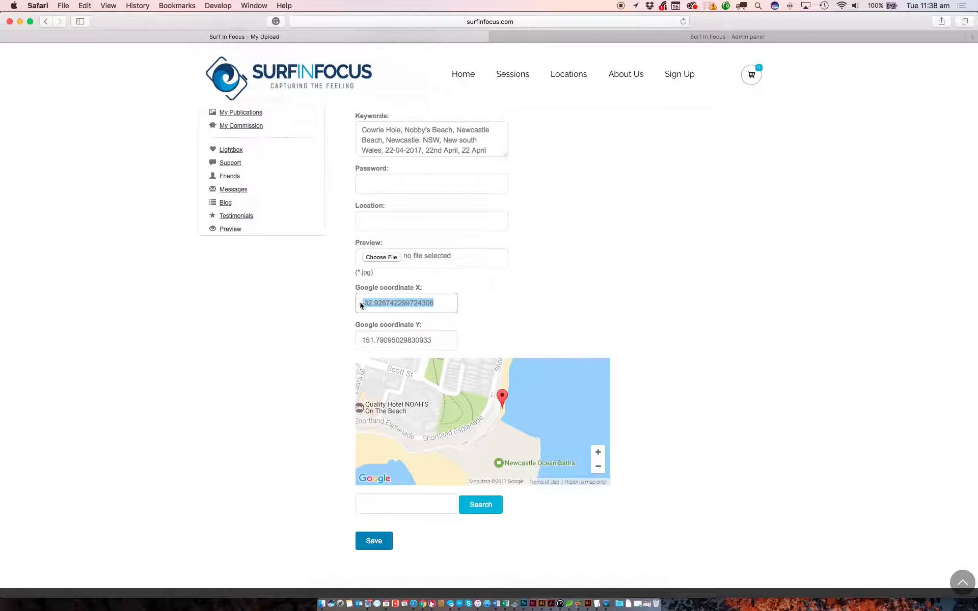
drag(437, 341, 360, 339)
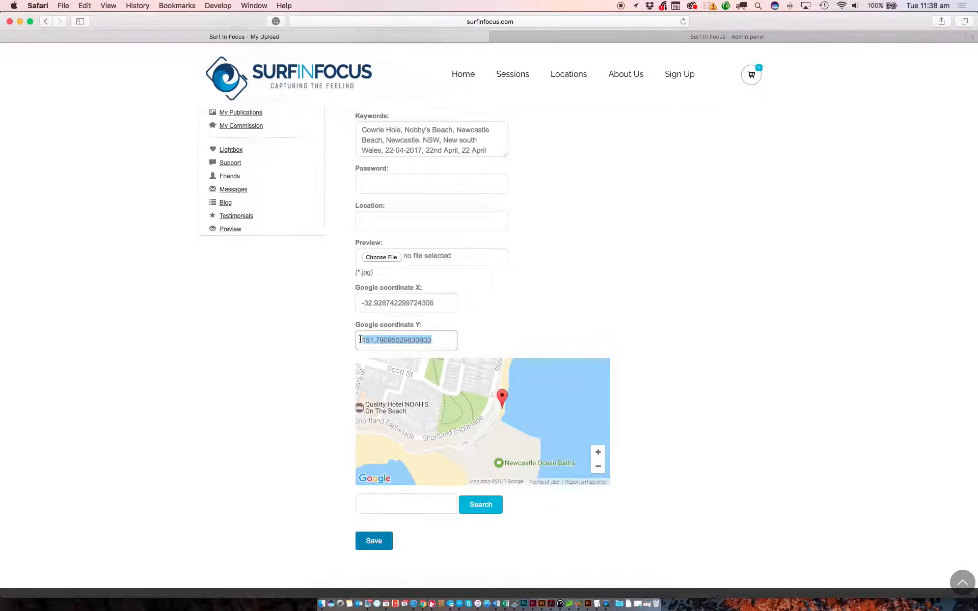
Open Google Maps in a new browser tab
click(524, 317)
key(super+t)
text(maps)
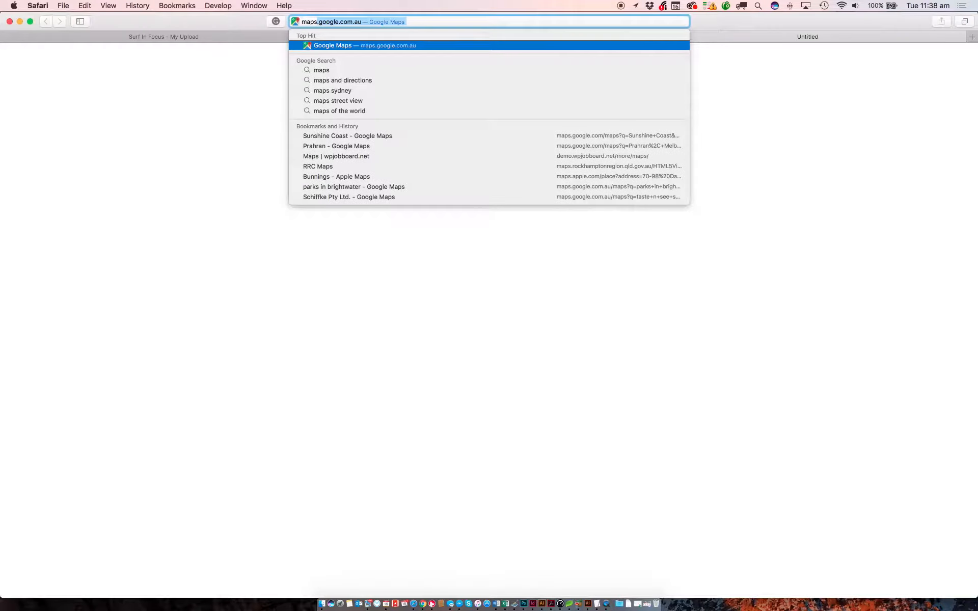
key(Return)
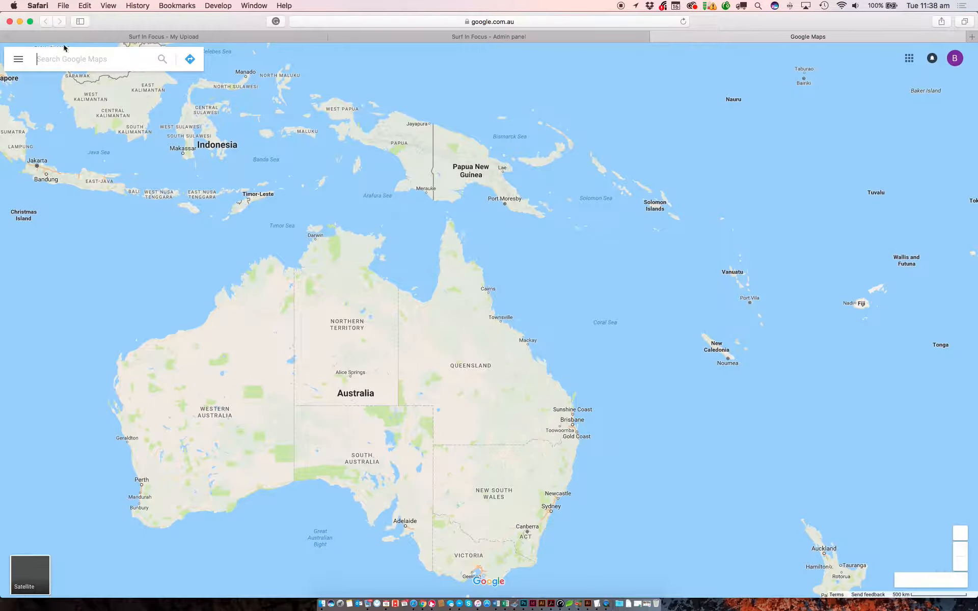
Search Google Maps for "nobby's beach"
text(Ne)
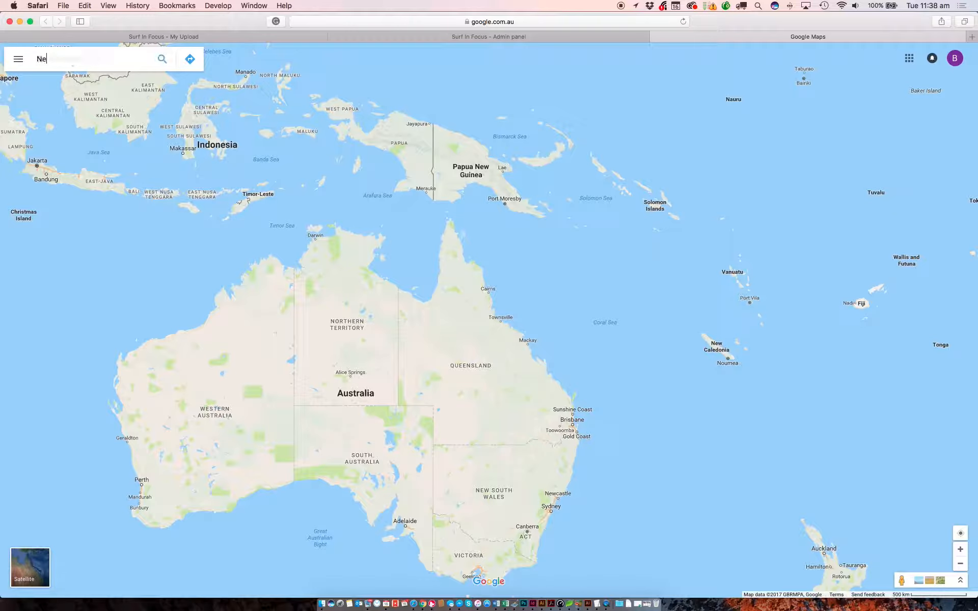
text(wcastle)
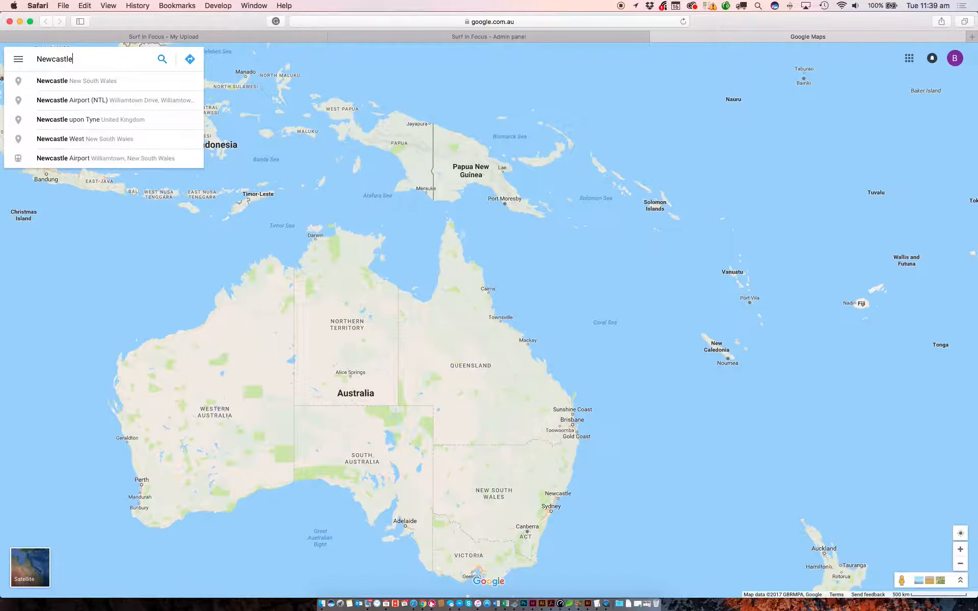
key(BackSpace)
key(BackSpace)
key(BackSpace)
key(BackSpace)
text(o)
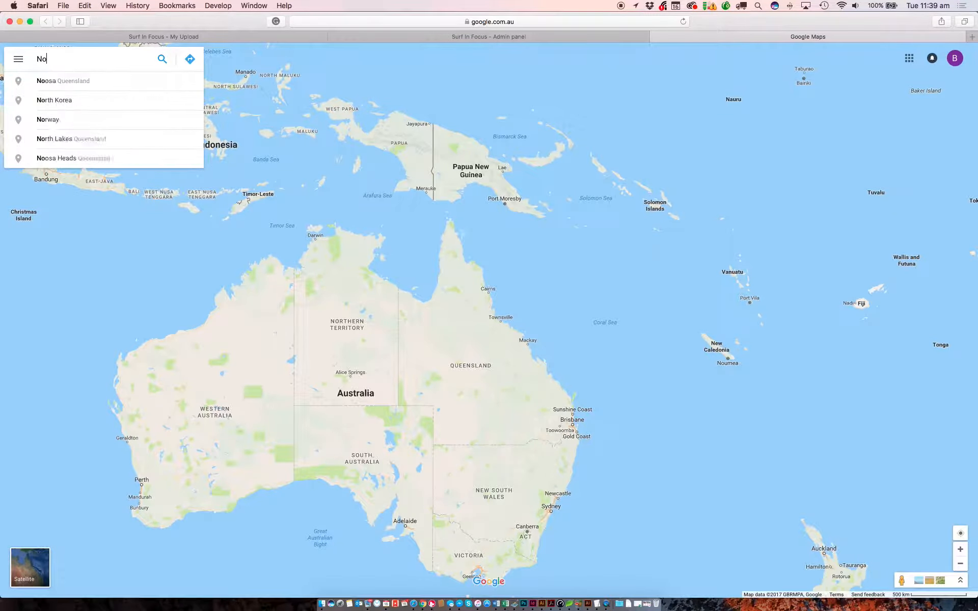
text(bby's Beach)
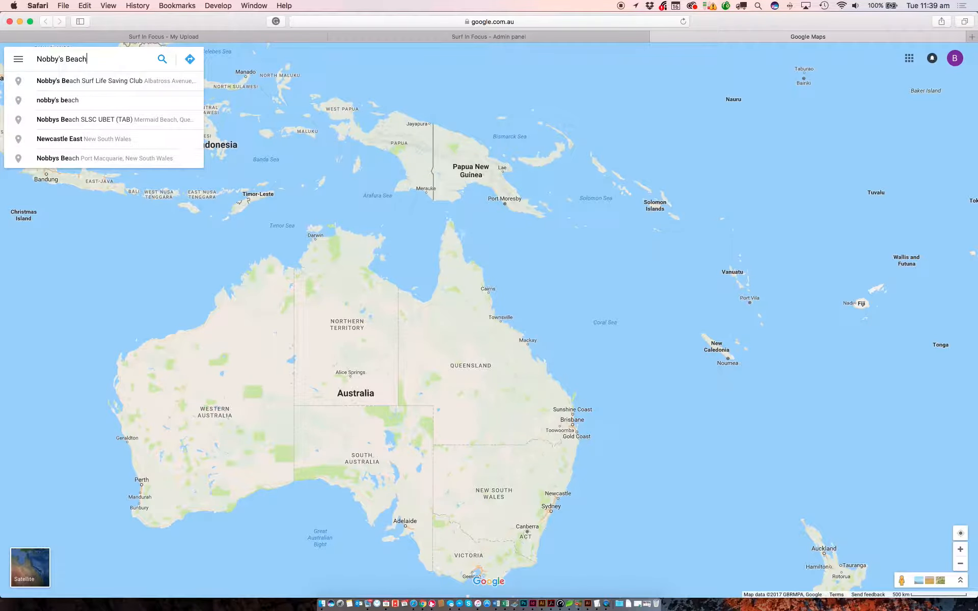
click(73, 101)
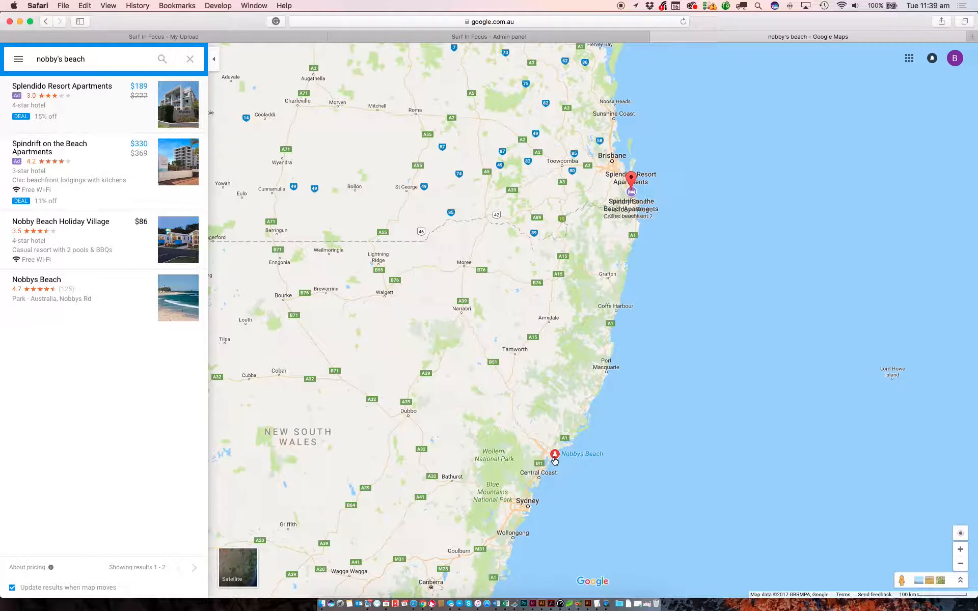
Pick the shoreline point just north of Newcastle Ocean Baths and open its coordinates, -32.928715, 151.790919
mouse_move(555, 462)
scroll(555, 462, up, 5)
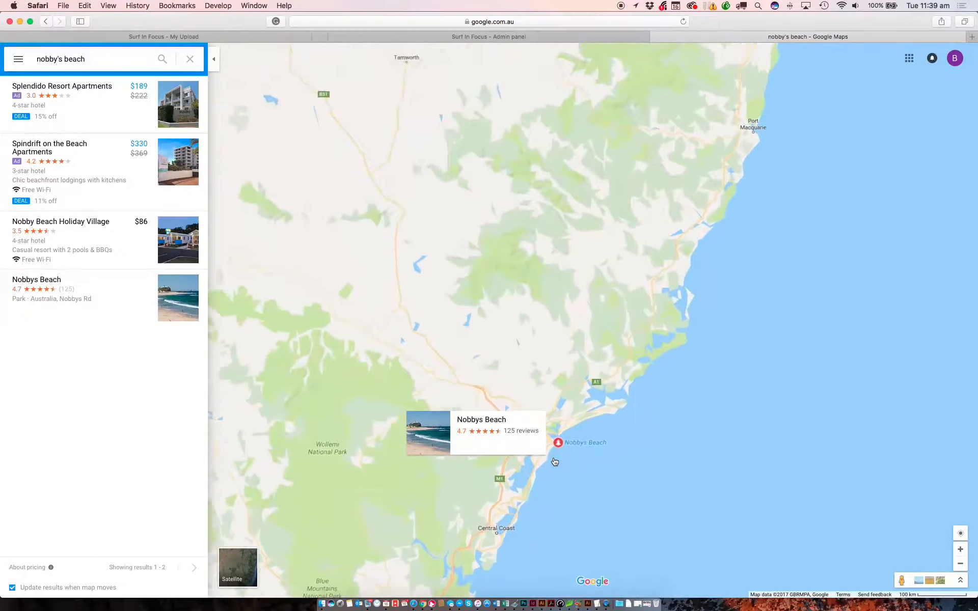
scroll(555, 453, up, 5)
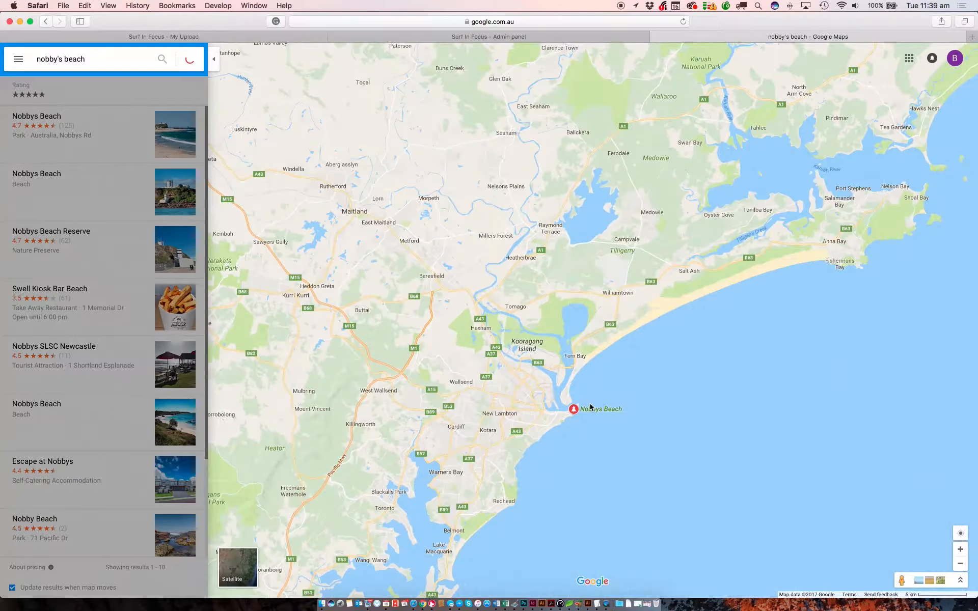
scroll(567, 422, up, 5)
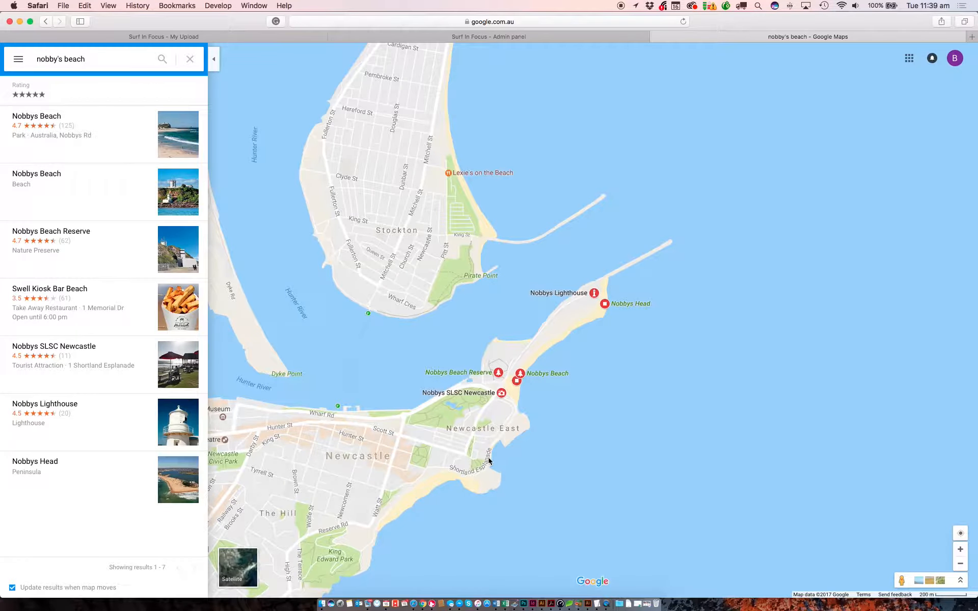
right_click(490, 464)
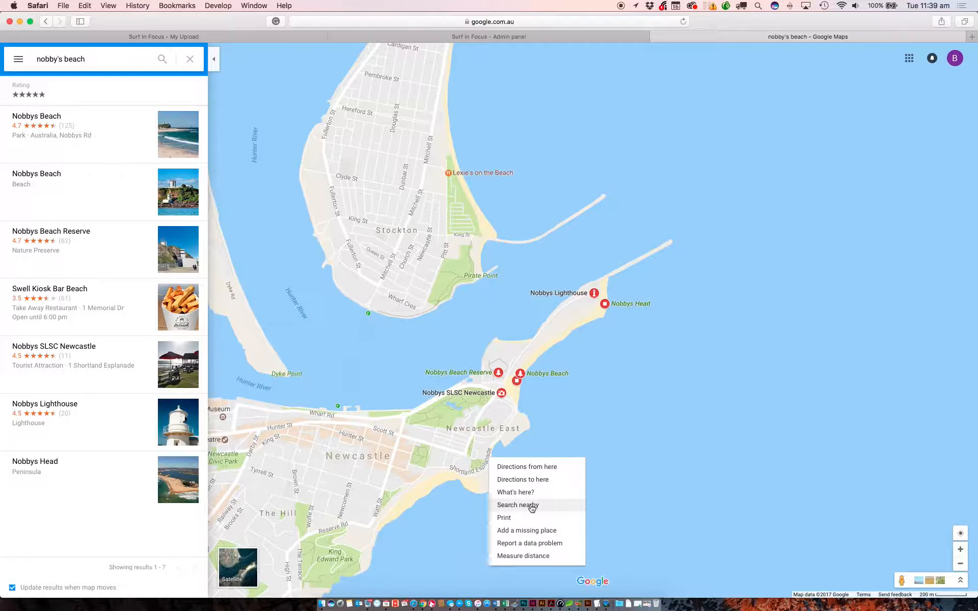
click(490, 454)
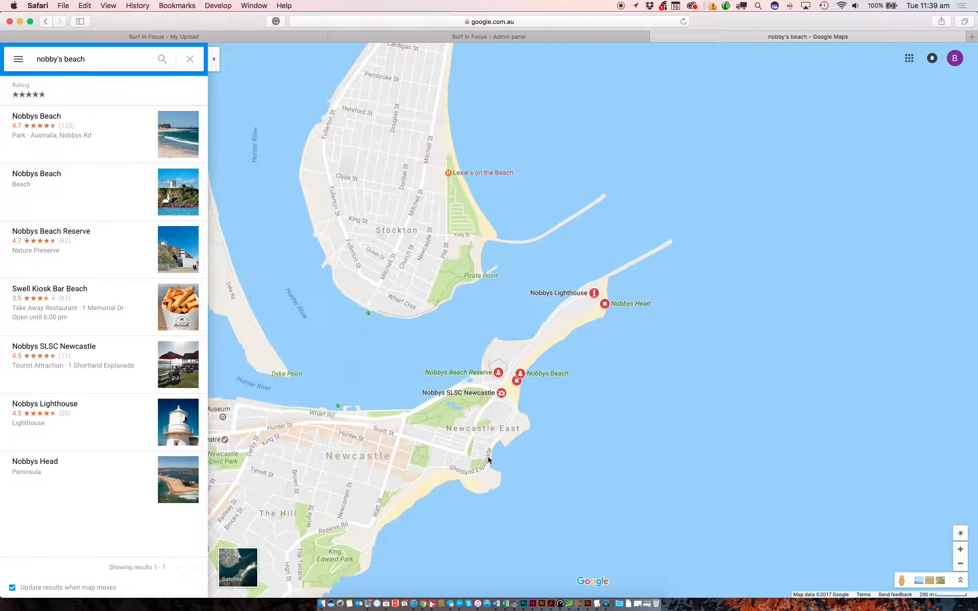
scroll(490, 462, up, 2)
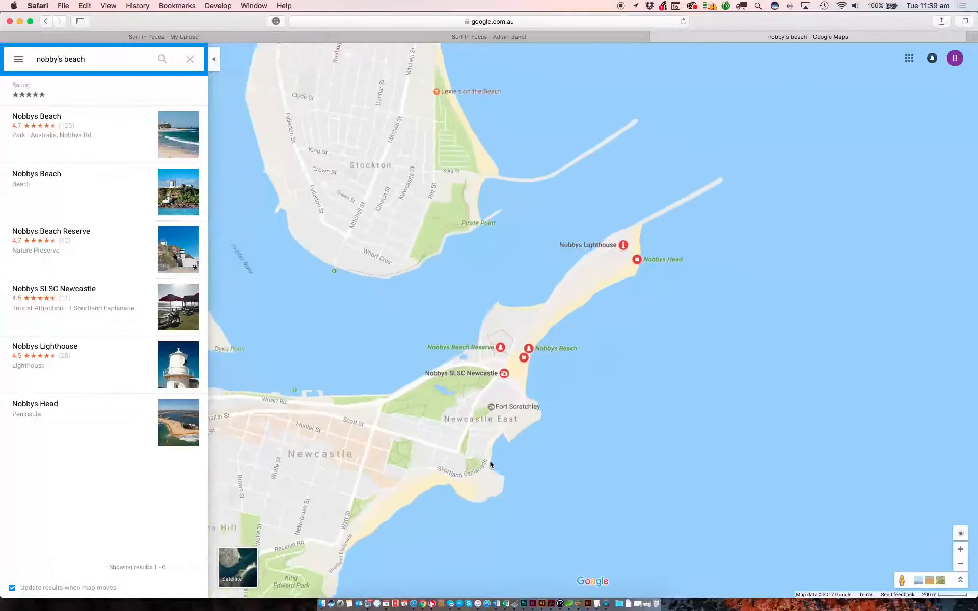
scroll(491, 464, up, 3)
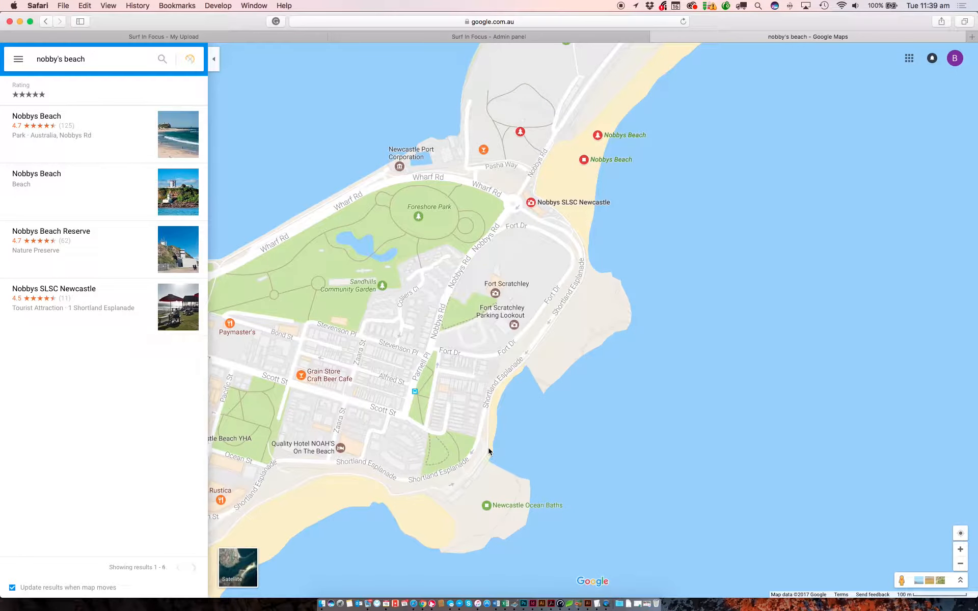
click(489, 452)
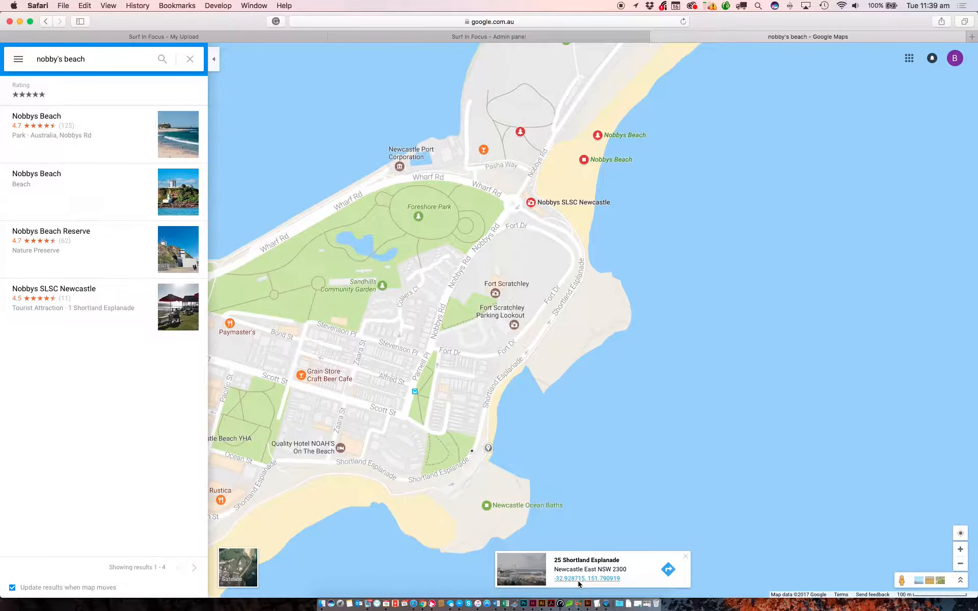
click(579, 584)
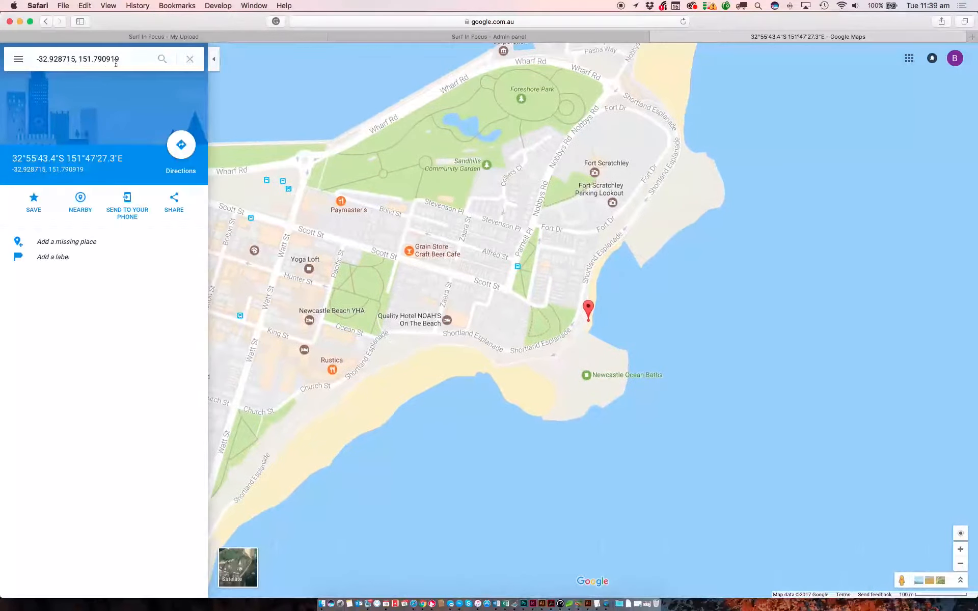
Select the marker's coordinates in Google Maps and compare them with the session form's Google coordinate X and Y values
click(118, 60)
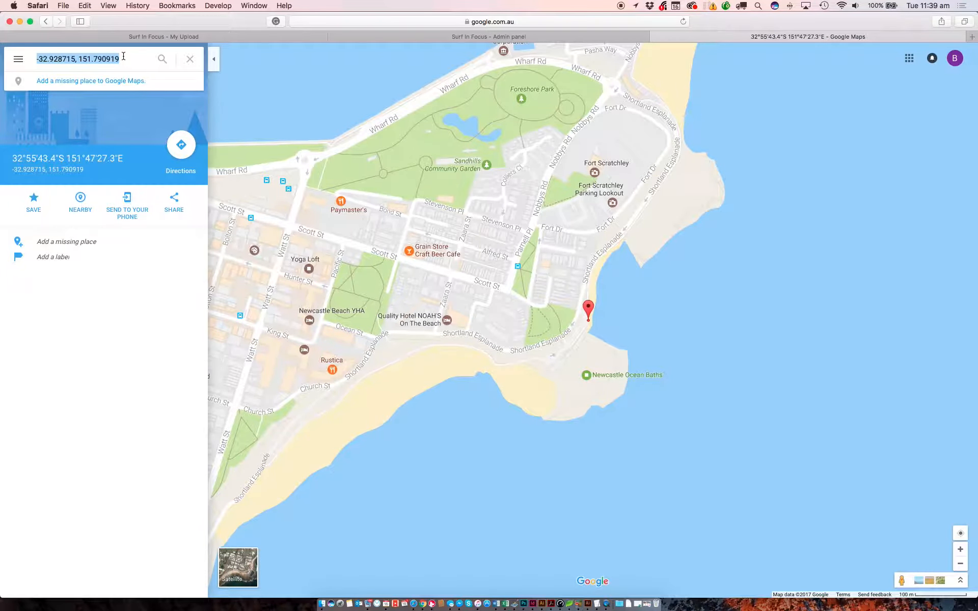
click(514, 38)
click(164, 37)
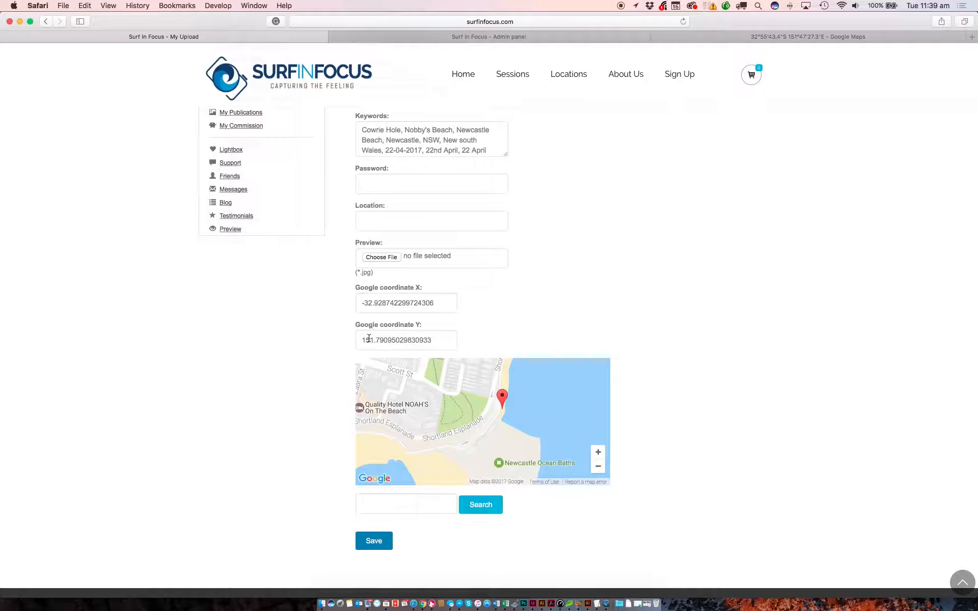
click(764, 37)
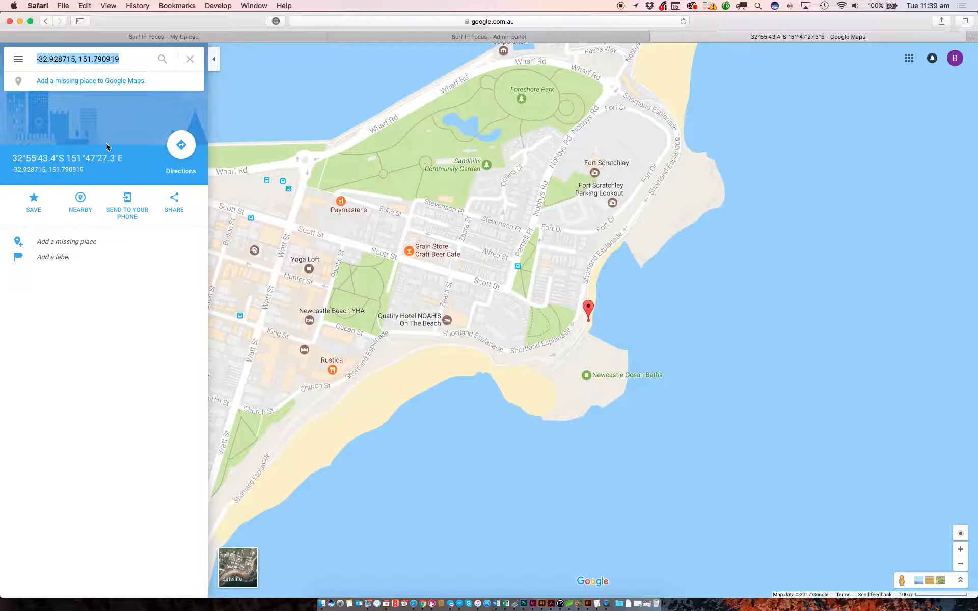
click(155, 36)
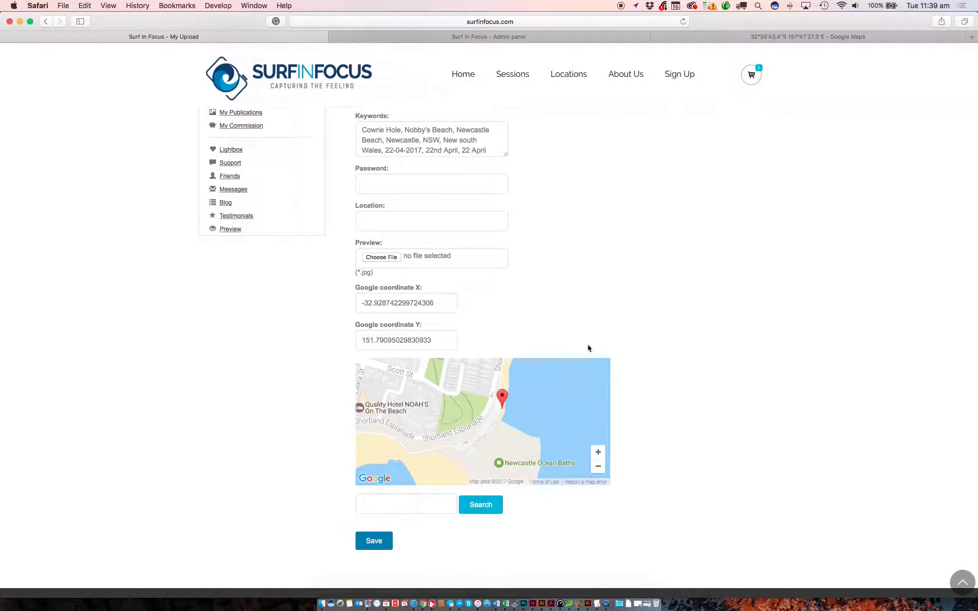
click(780, 37)
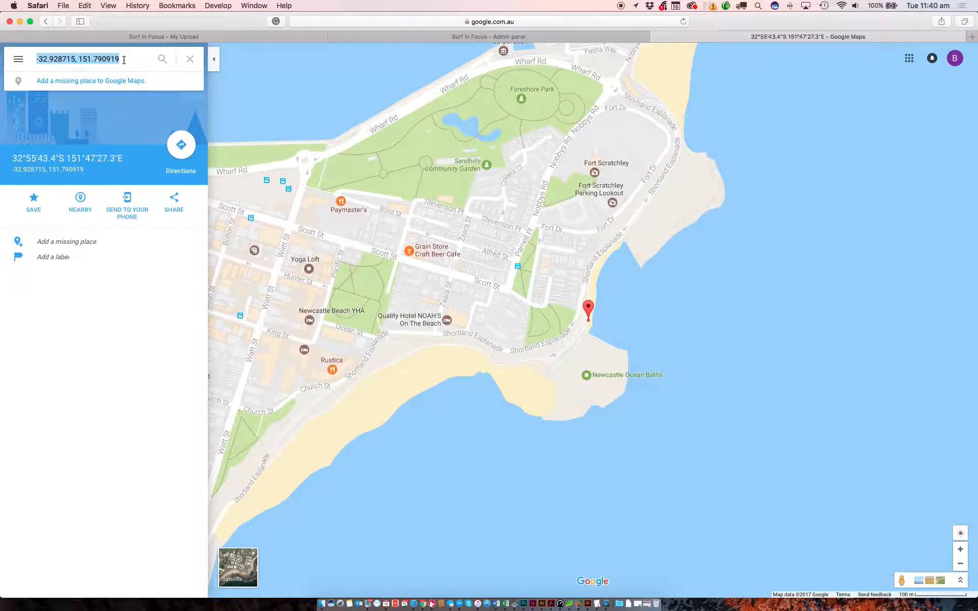
click(206, 39)
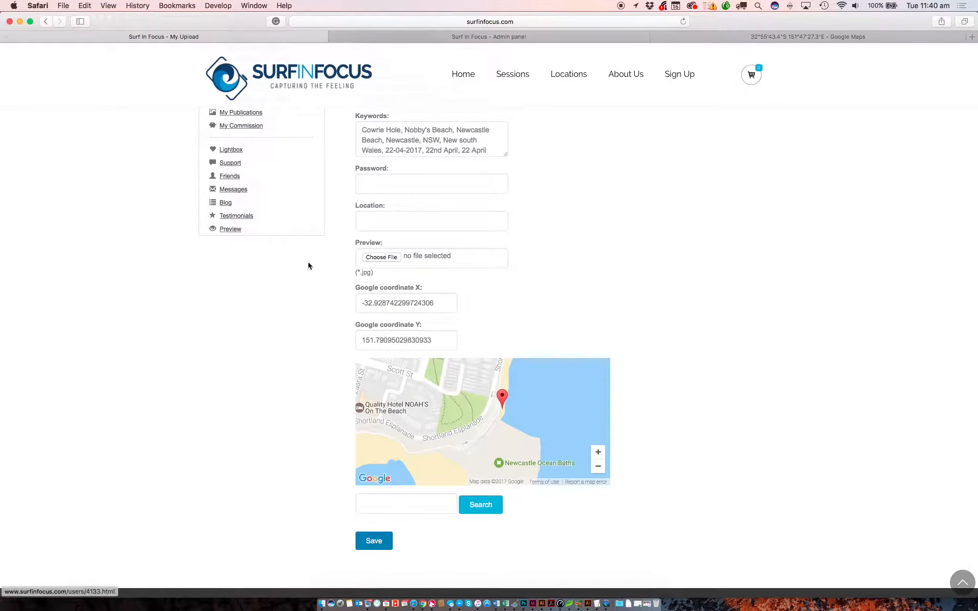
click(394, 303)
click(396, 341)
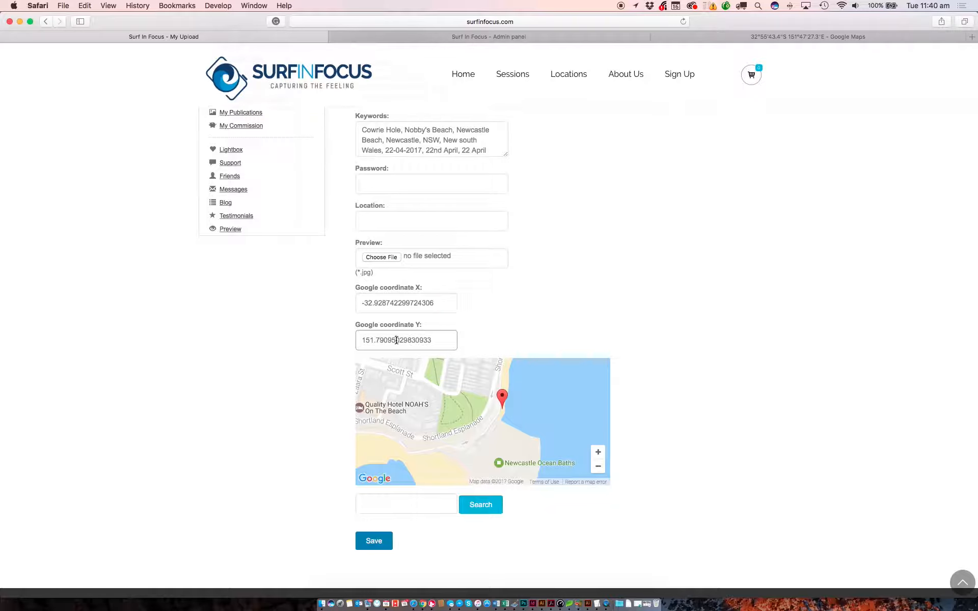
Review the new session's parent location, title, description and keywords, including the date keyword
scroll(654, 319, up, 5)
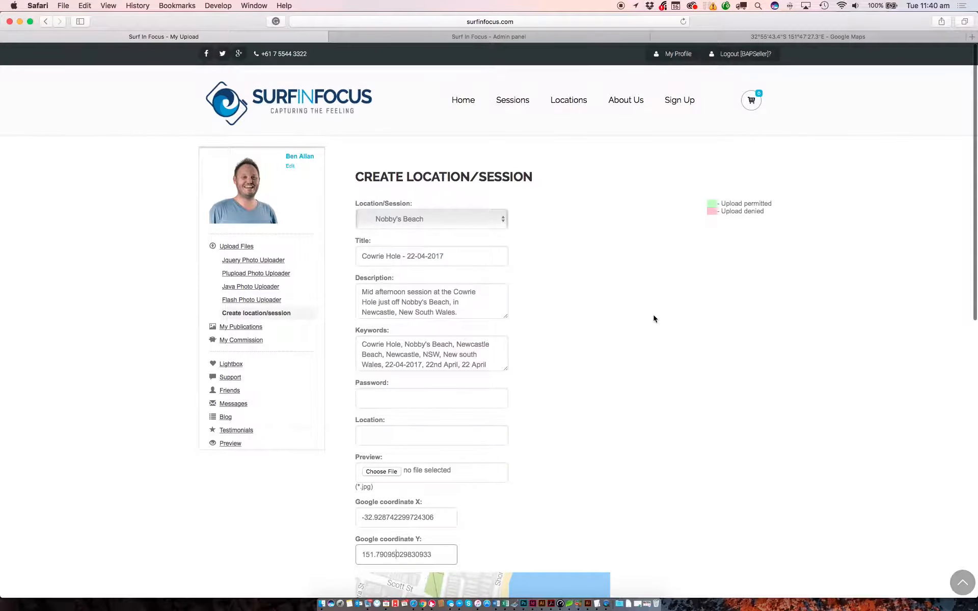
click(468, 219)
click(468, 220)
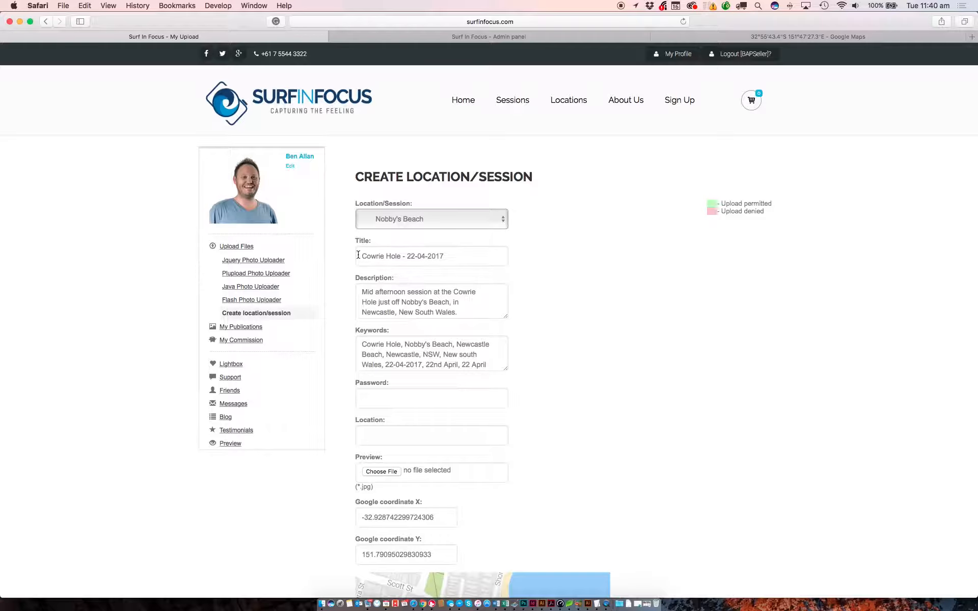
drag(358, 255, 464, 258)
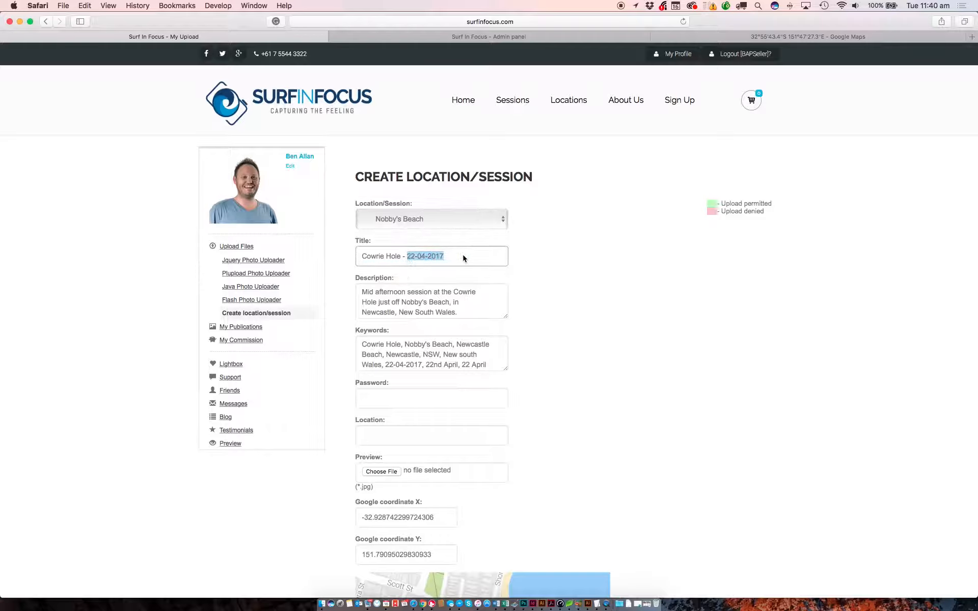
drag(461, 313, 349, 291)
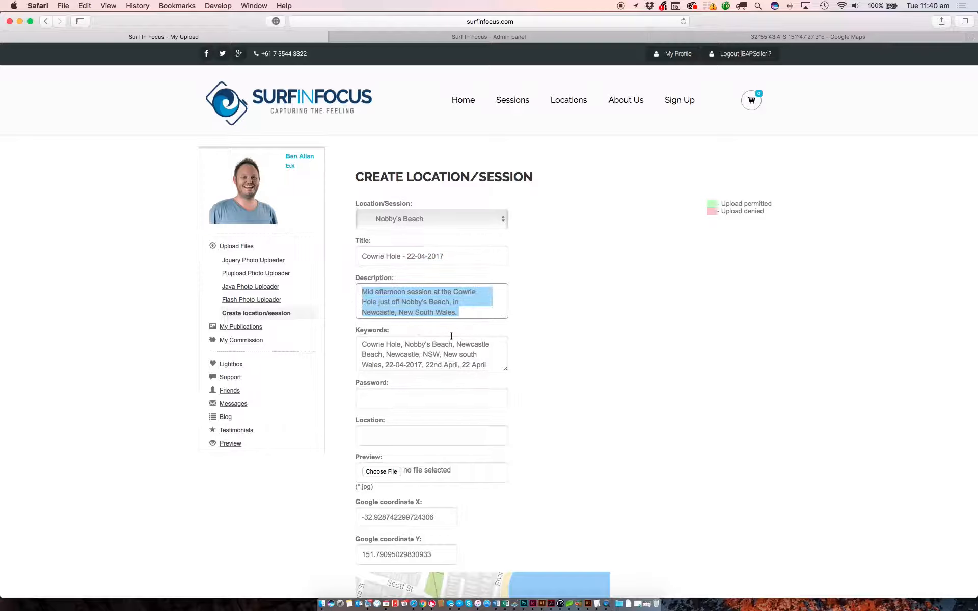
drag(486, 363, 384, 348)
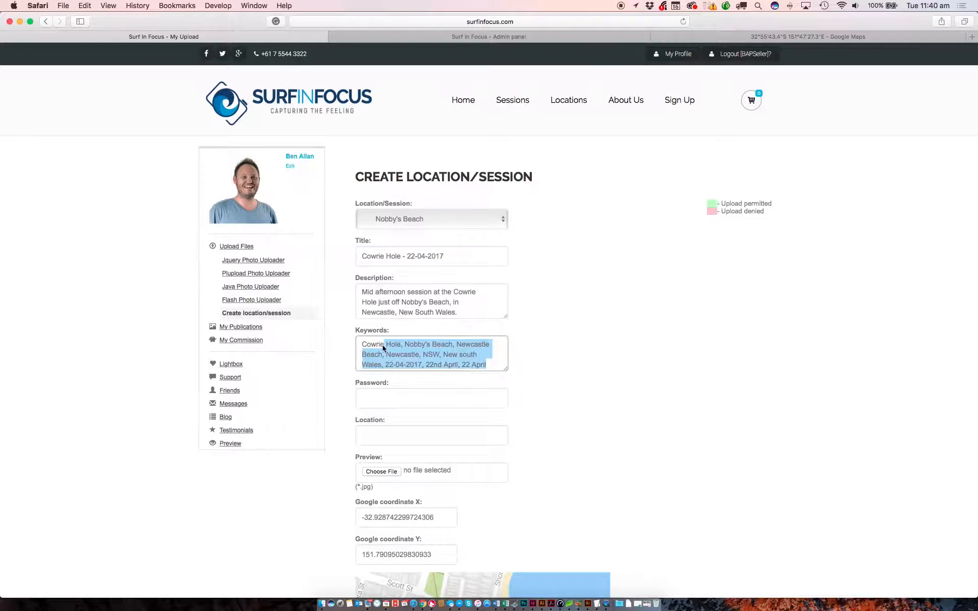
click(400, 366)
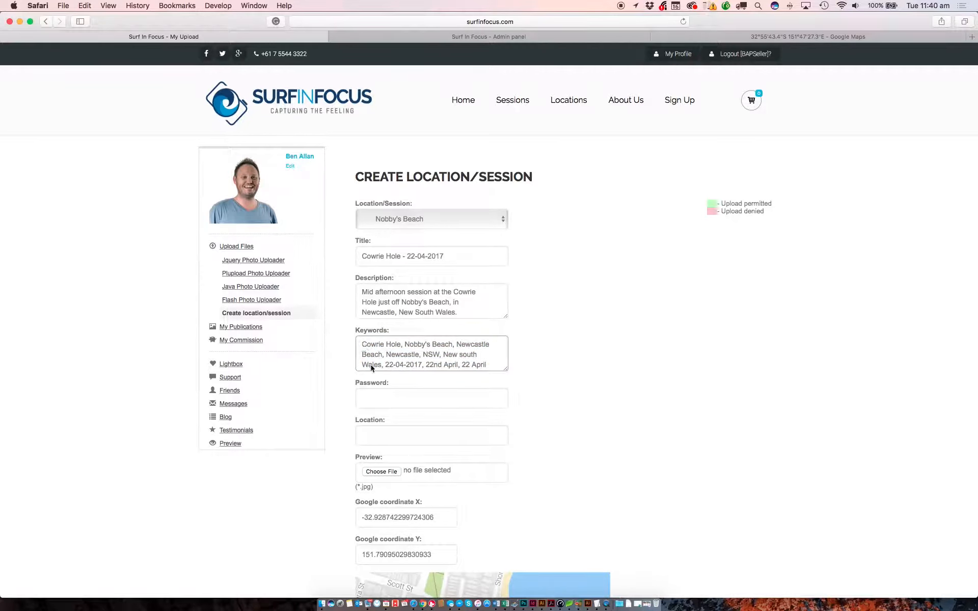
drag(385, 367, 422, 367)
Check the Google coordinate X and Y values in the form and save the new Cowrie Hole session
scroll(703, 411, down, 8)
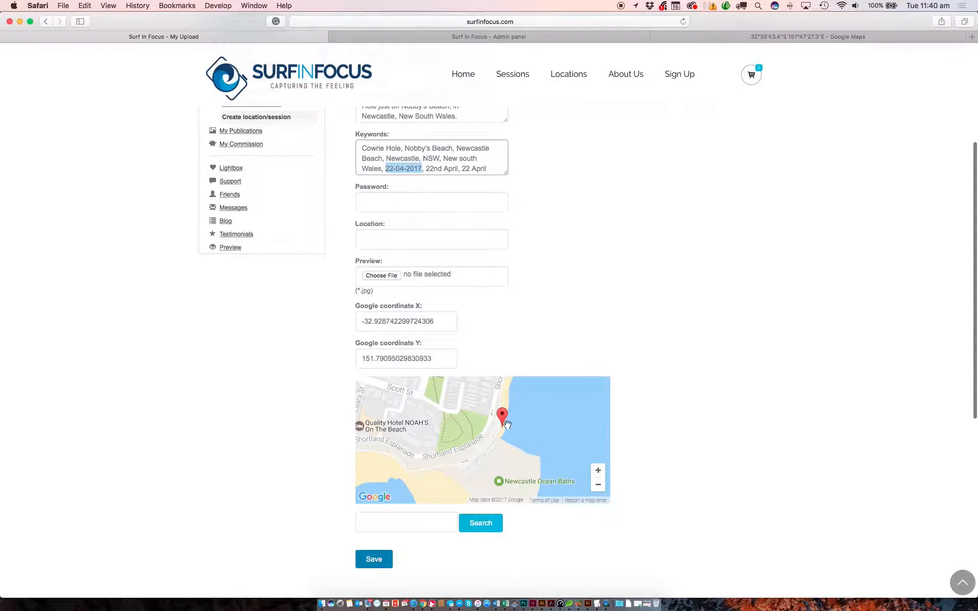
double_click(447, 322)
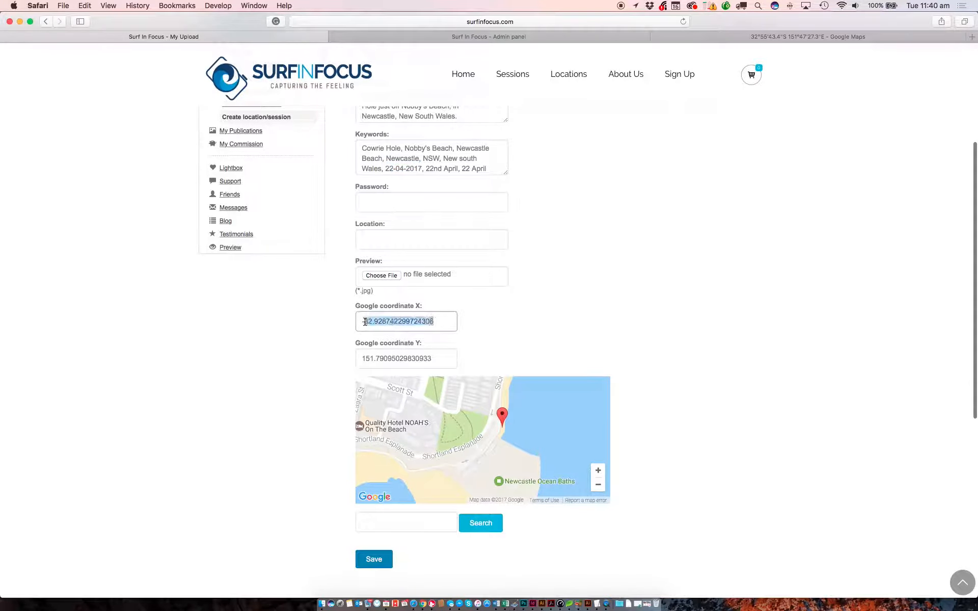
drag(439, 356, 352, 356)
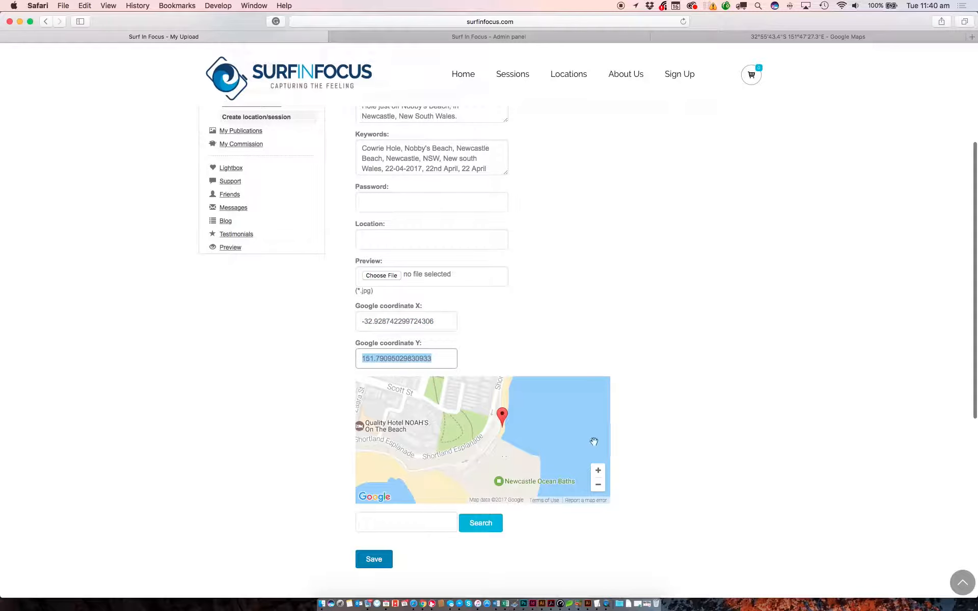
scroll(670, 482, down, 2)
click(373, 520)
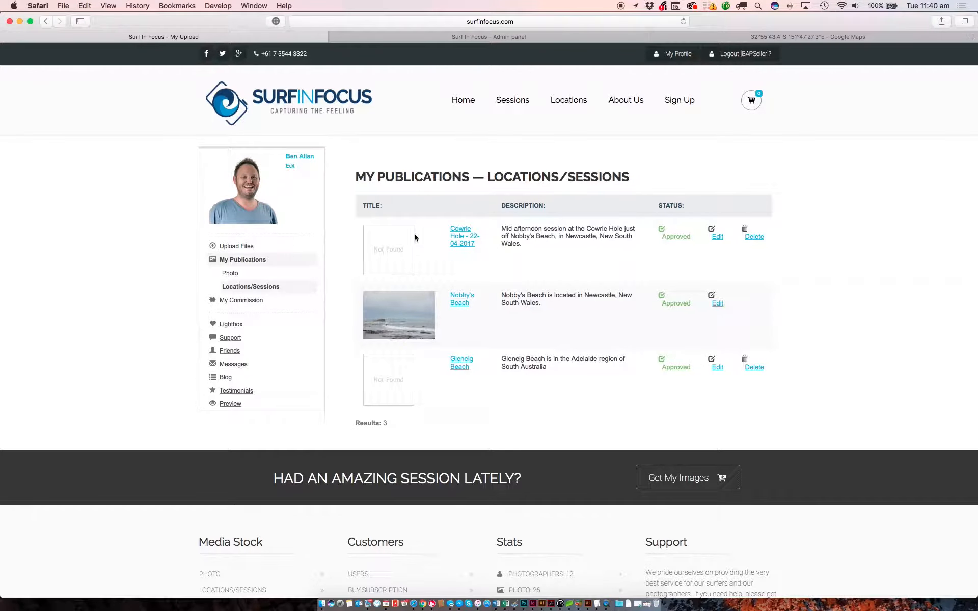
Edit the Cowrie Hole - 22-04-2017 session to use Newcastle-Cowrie-Hole-Cover-1.jpg as its preview image and save it
click(718, 237)
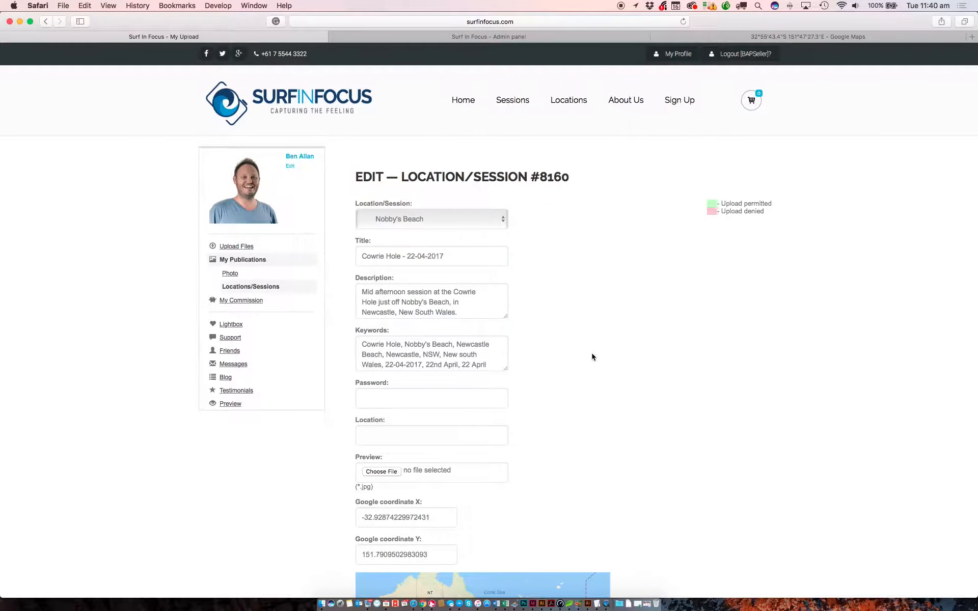
scroll(592, 356, down, 3)
click(390, 407)
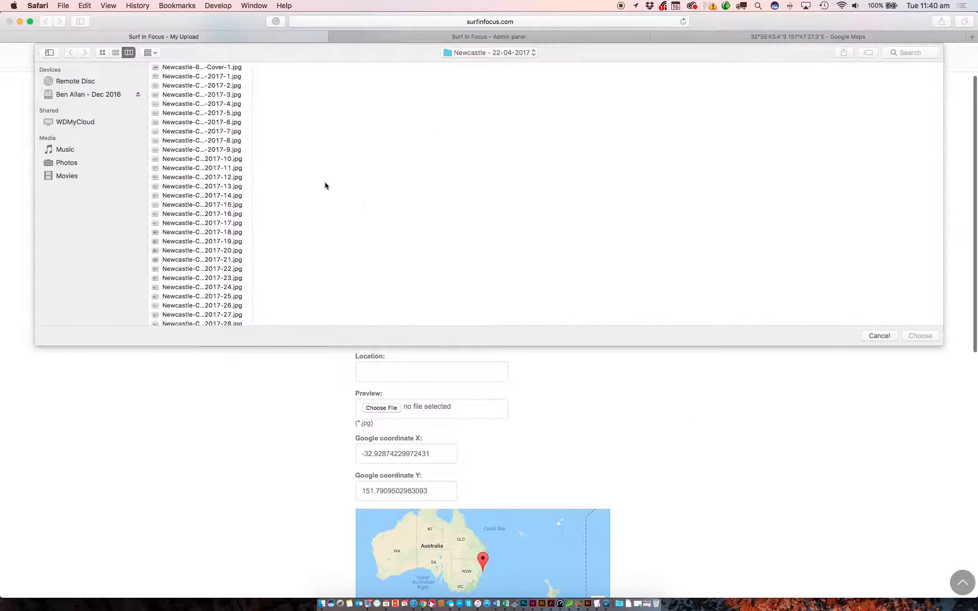
scroll(185, 188, down, 10)
click(184, 321)
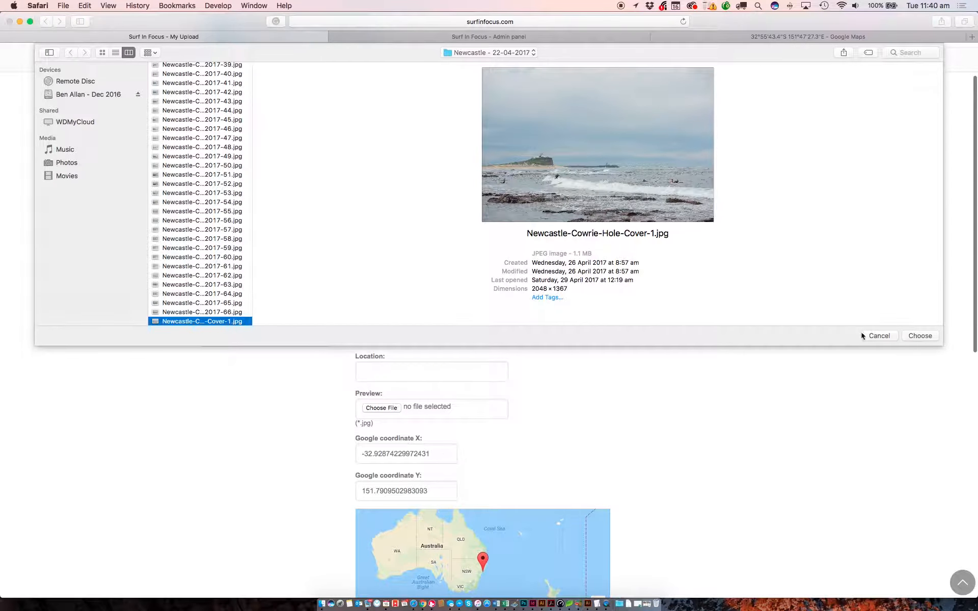
click(920, 336)
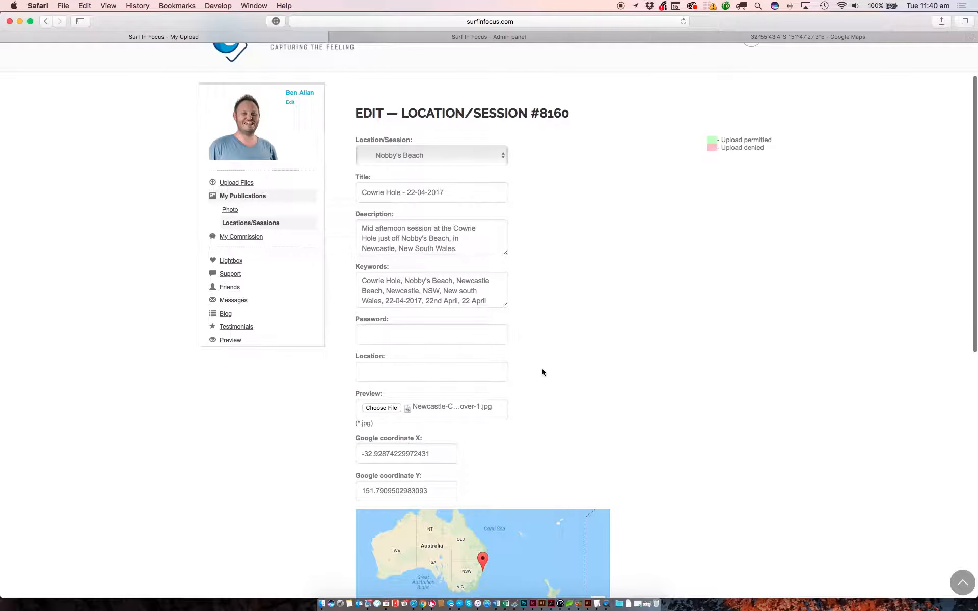
scroll(778, 310, down, 15)
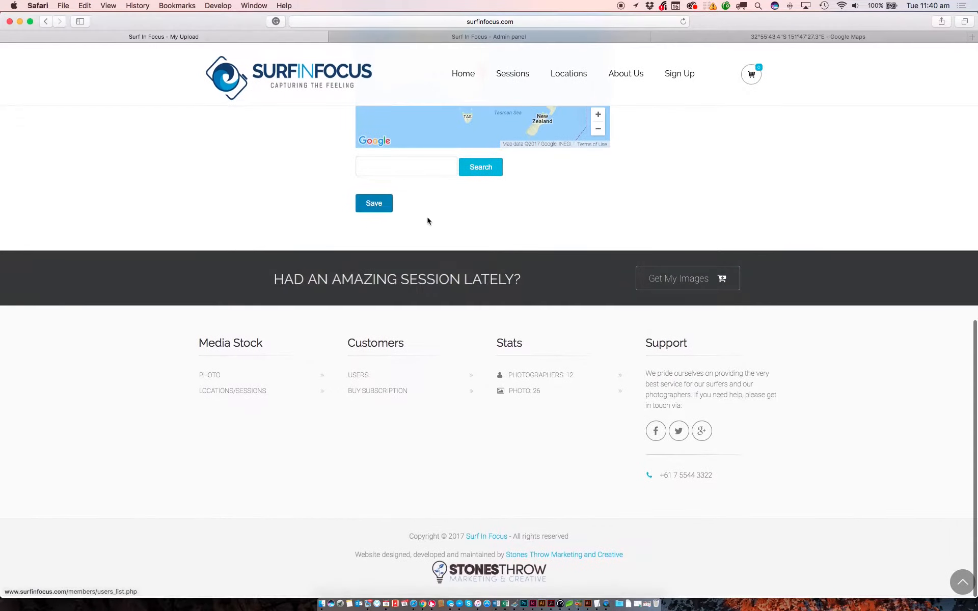
click(374, 203)
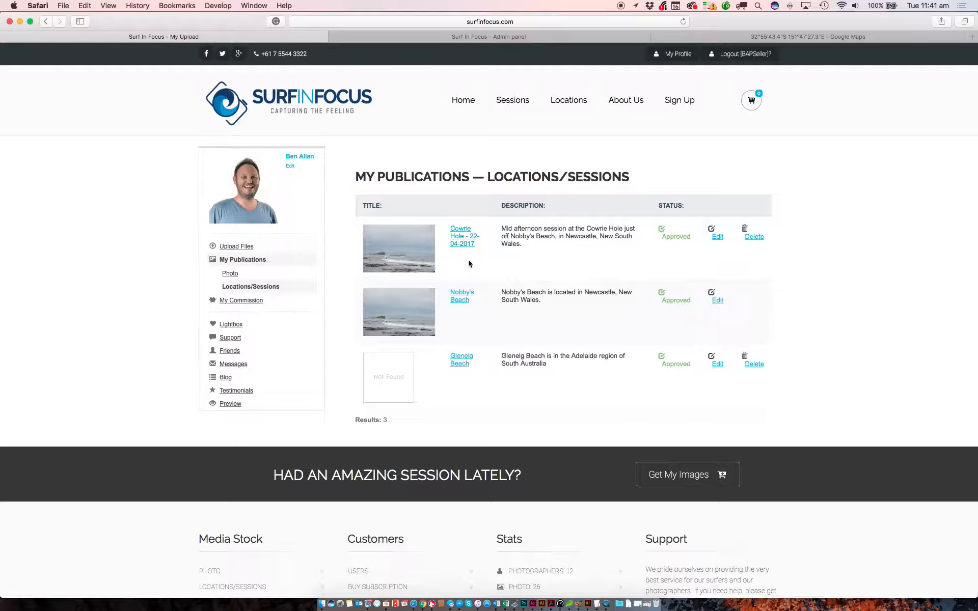
Open the Jquery Photo Uploader and add the photos Newcastle-Cowrie-Hole-22-04-2017-1.jpg through Newcastle-Cowrie-Hole-22-04-2017-20.jpg
click(255, 260)
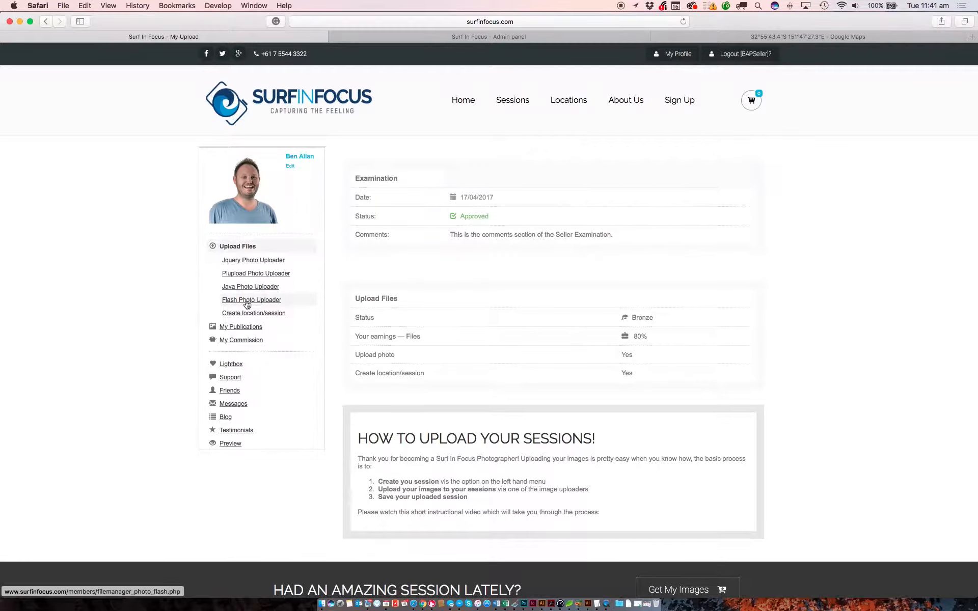
click(250, 261)
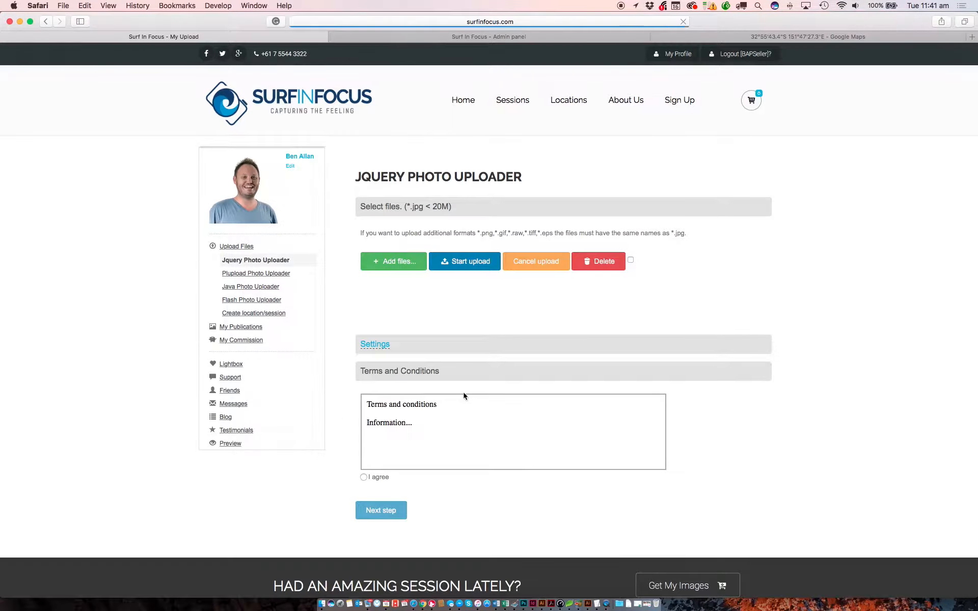
click(391, 262)
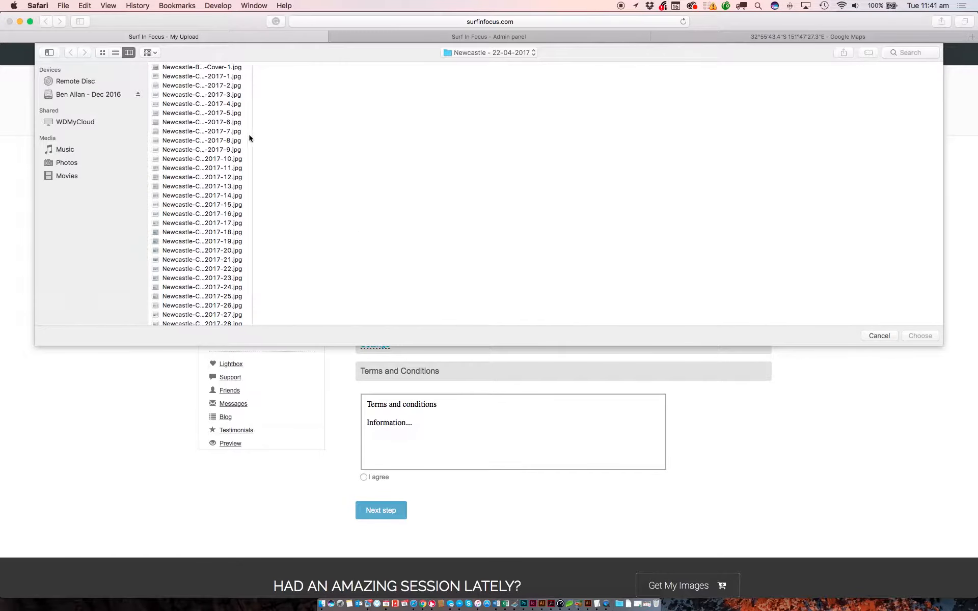
click(202, 77)
scroll(201, 161, down, 10)
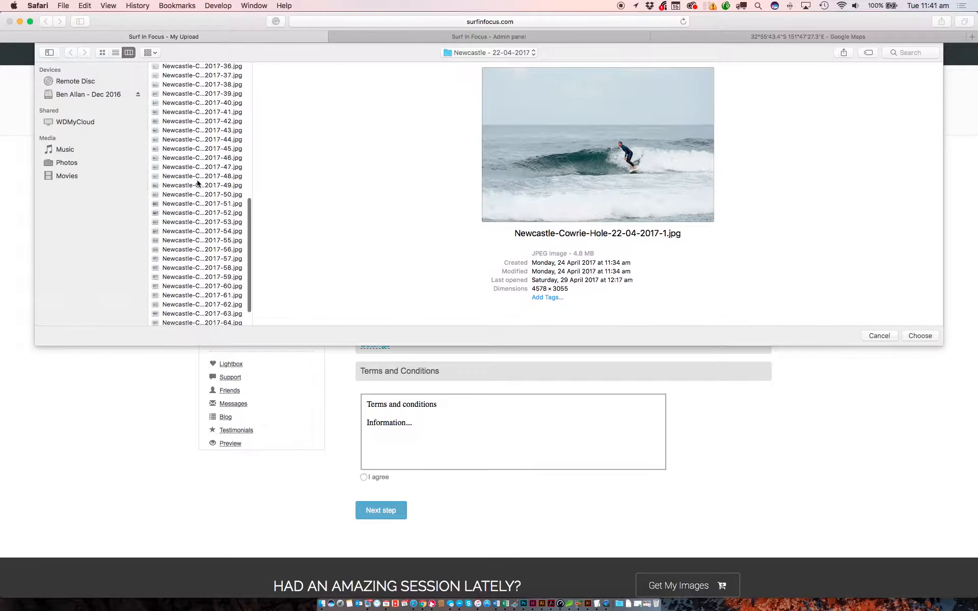
scroll(210, 186, up, 10)
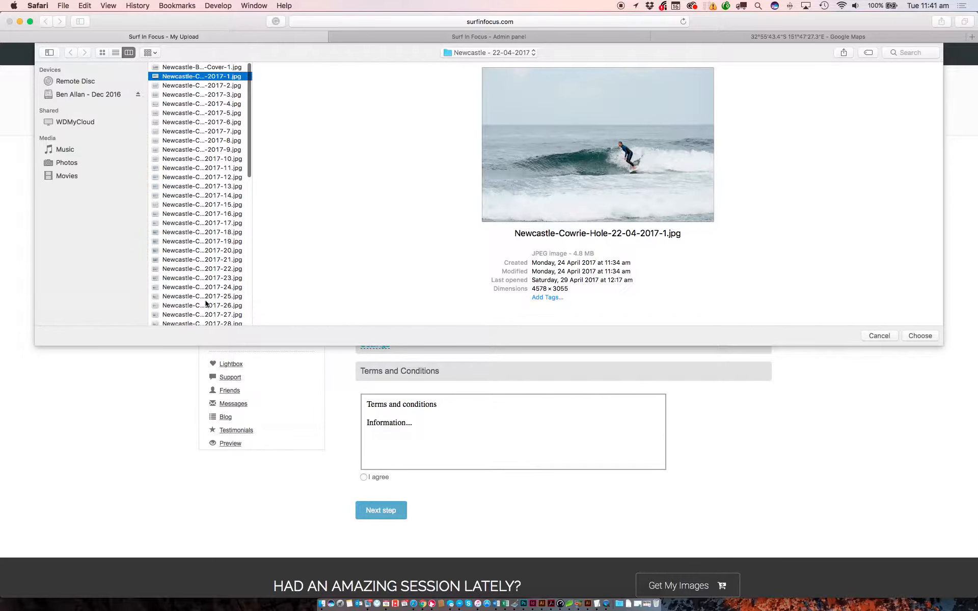
shift+click(207, 251)
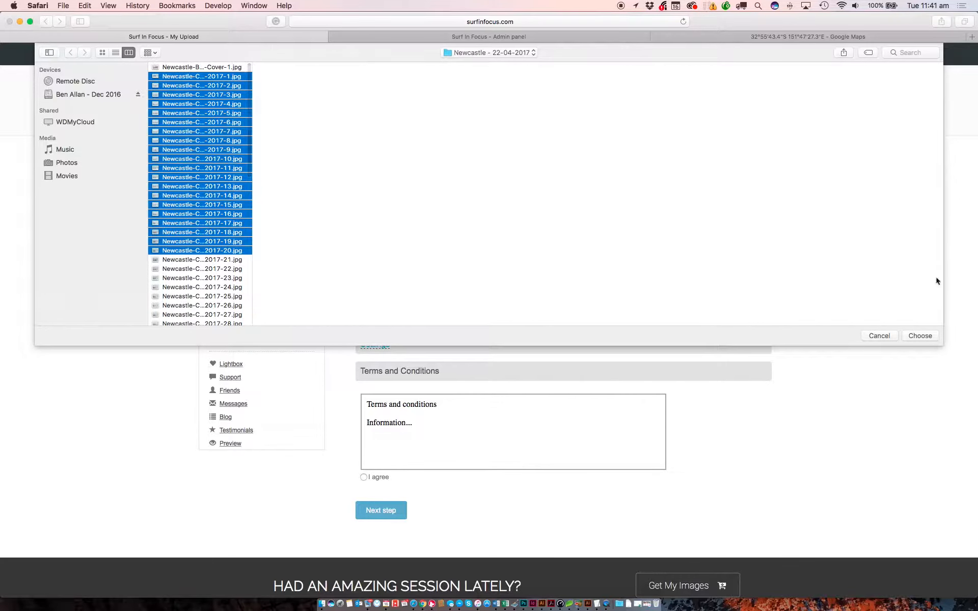
click(920, 337)
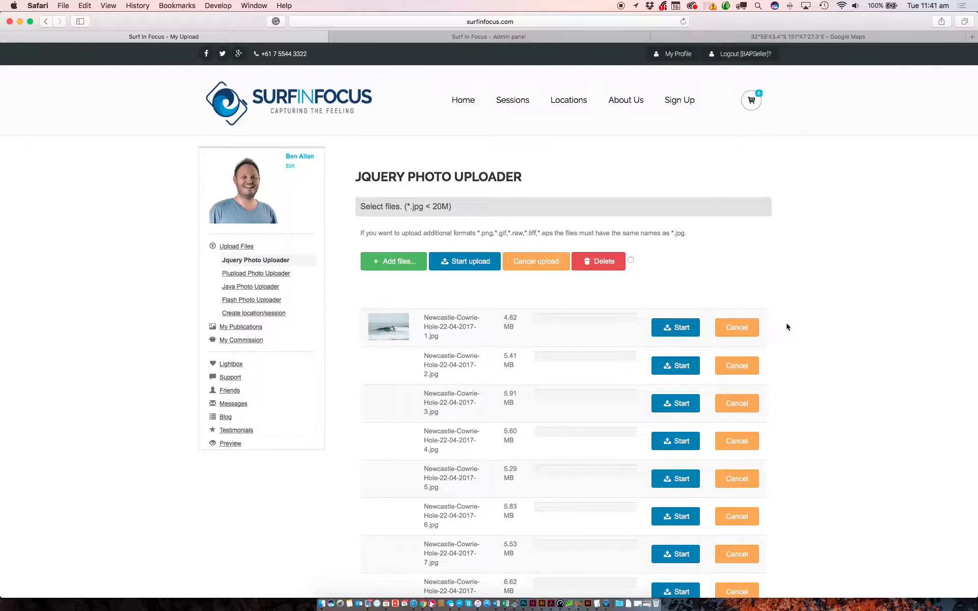
Look through the queued Cowrie Hole photos in the uploader to check their file names and sizes
scroll(787, 327, down, 12)
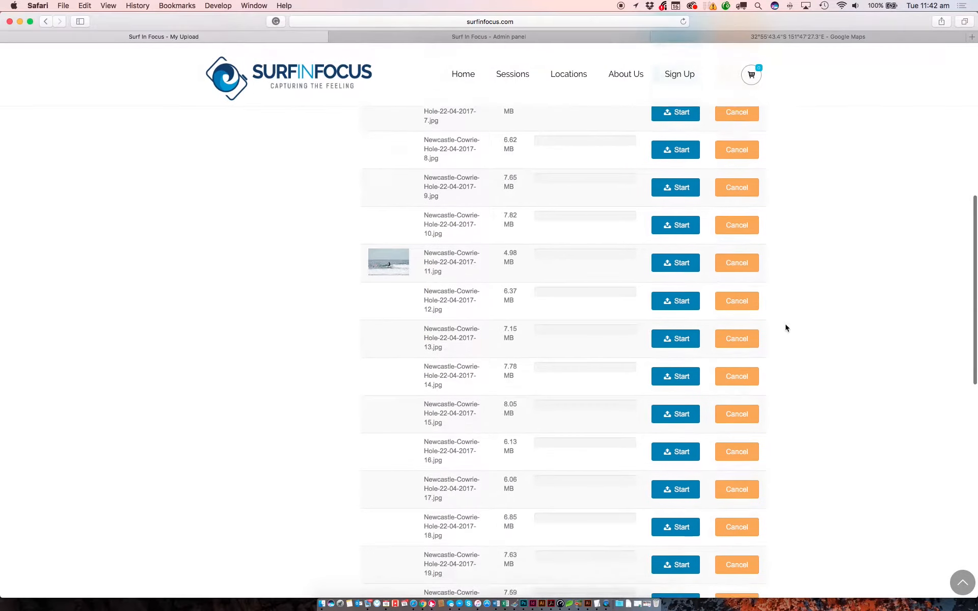
scroll(787, 326, down, 3)
scroll(787, 327, up, 15)
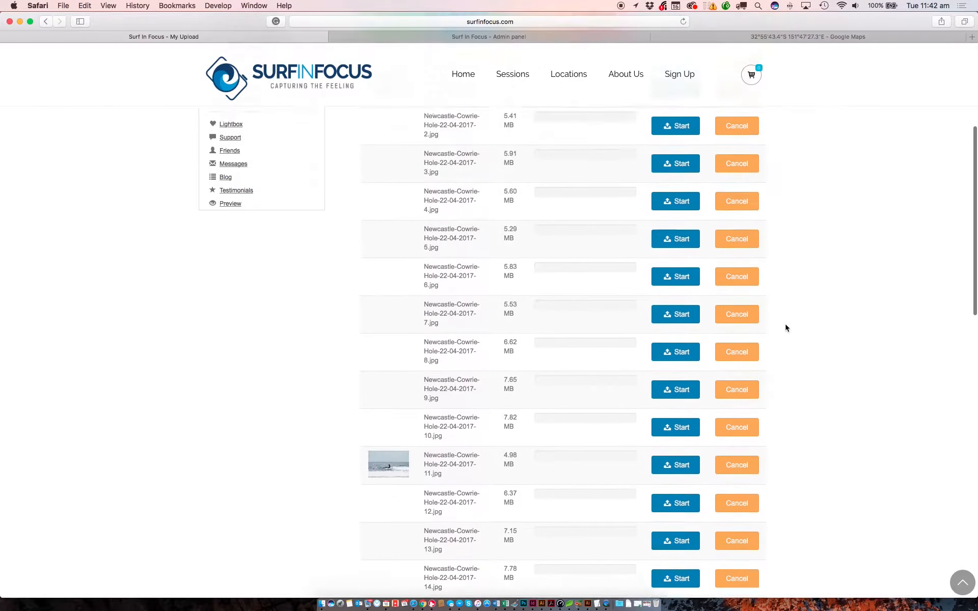
scroll(786, 327, up, 1)
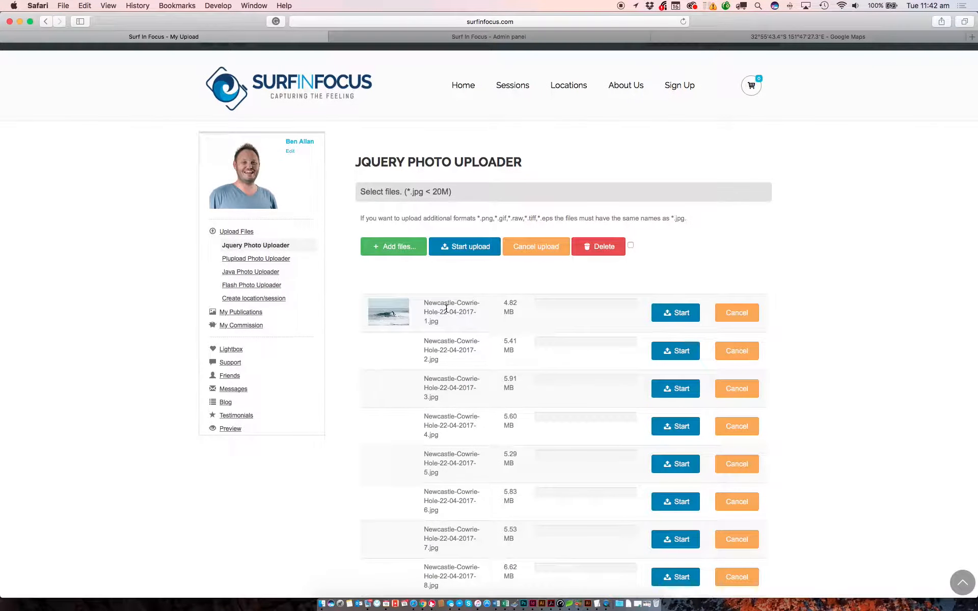
scroll(581, 430, down, 8)
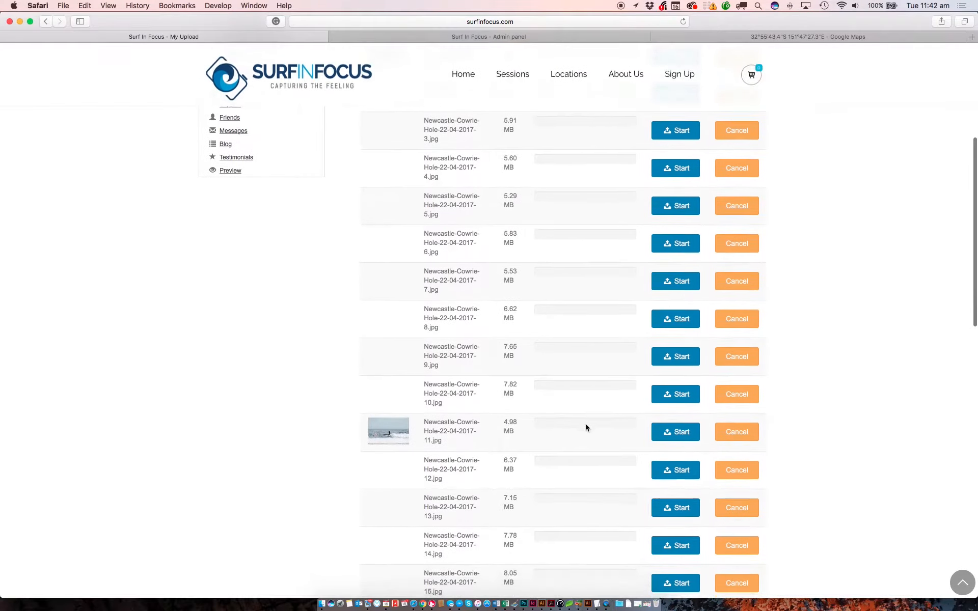
scroll(565, 429, down, 3)
scroll(572, 430, up, 15)
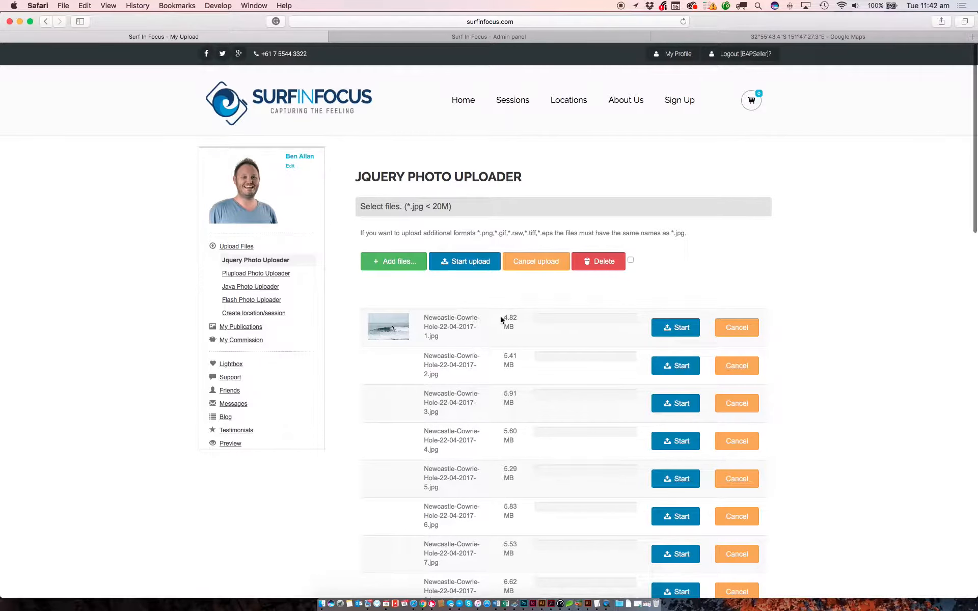
Review the file sizes of the queued Cowrie Hole photos and start uploading the whole batch
double_click(505, 320)
scroll(499, 363, down, 2)
scroll(505, 299, down, 10)
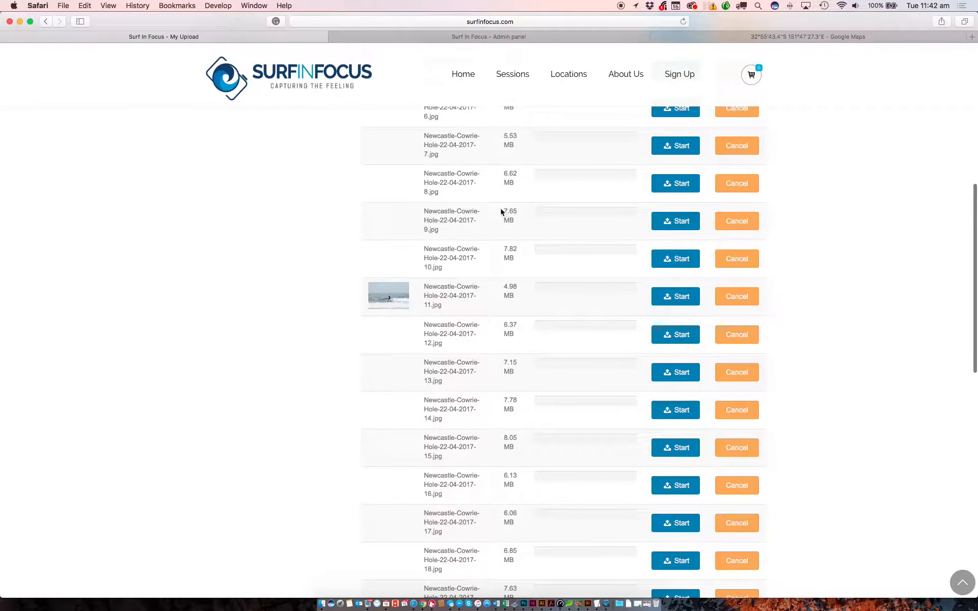
drag(503, 211, 513, 210)
scroll(504, 295, down, 6)
scroll(520, 328, up, 4)
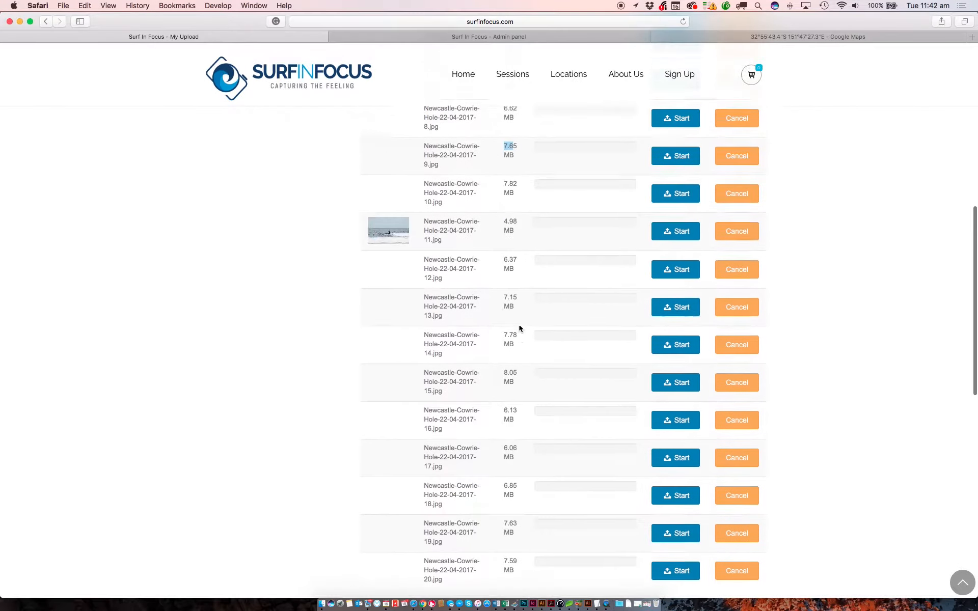
scroll(519, 328, up, 15)
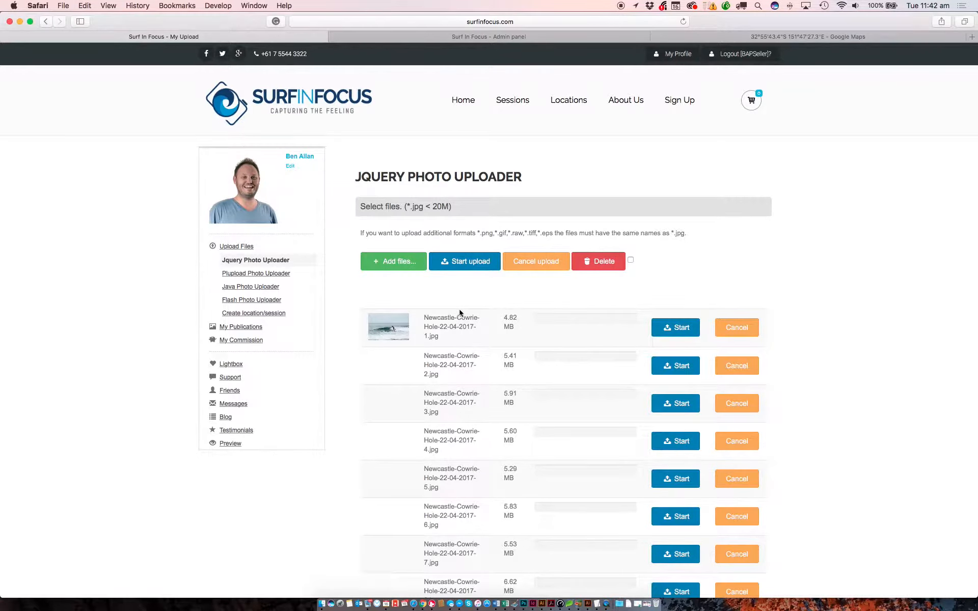
click(469, 262)
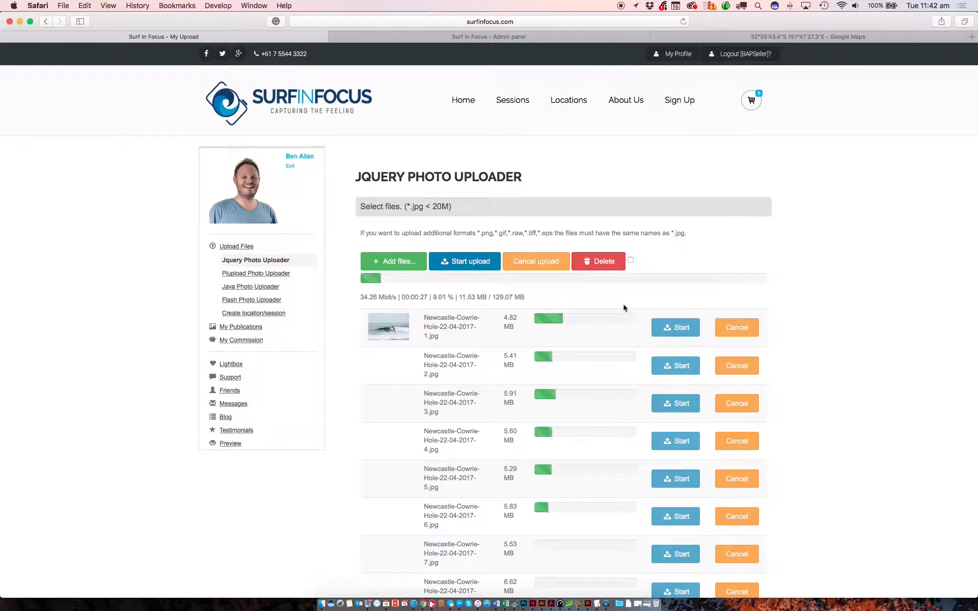
Examine the overall upload progress and the individual progress of the Cowrie Hole photos
scroll(624, 308, down, 1)
scroll(623, 304, down, 5)
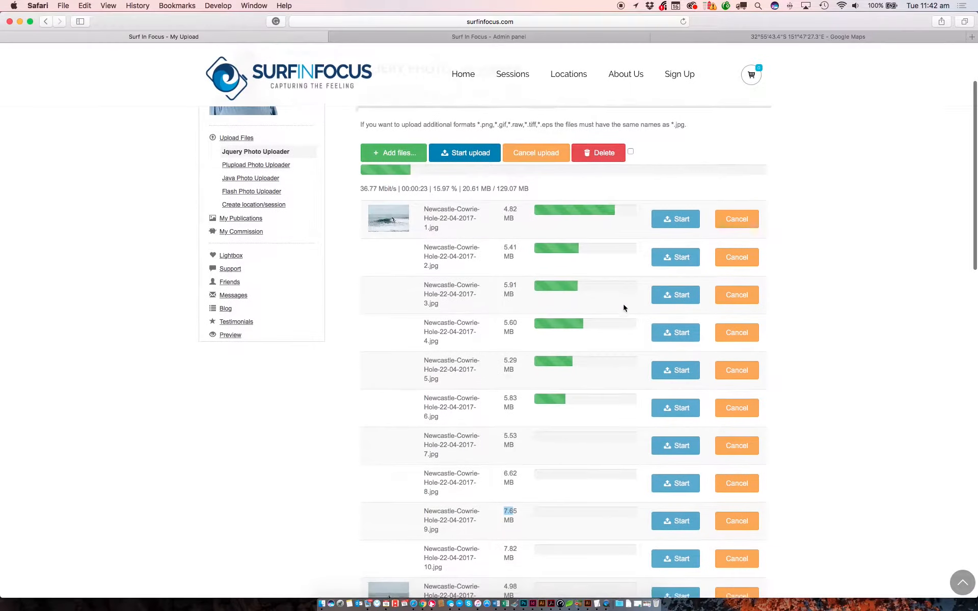
scroll(624, 308, down, 4)
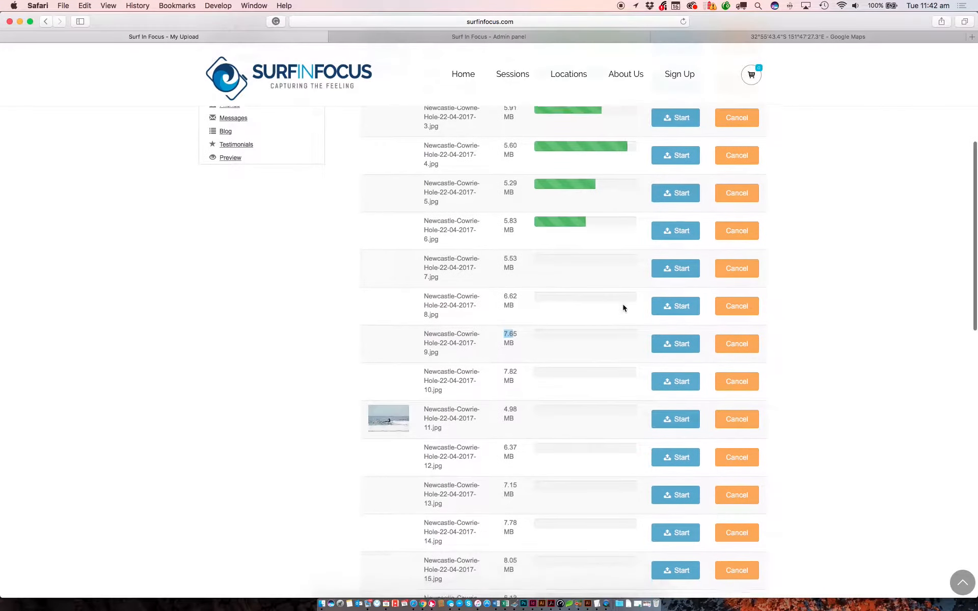
scroll(623, 307, up, 5)
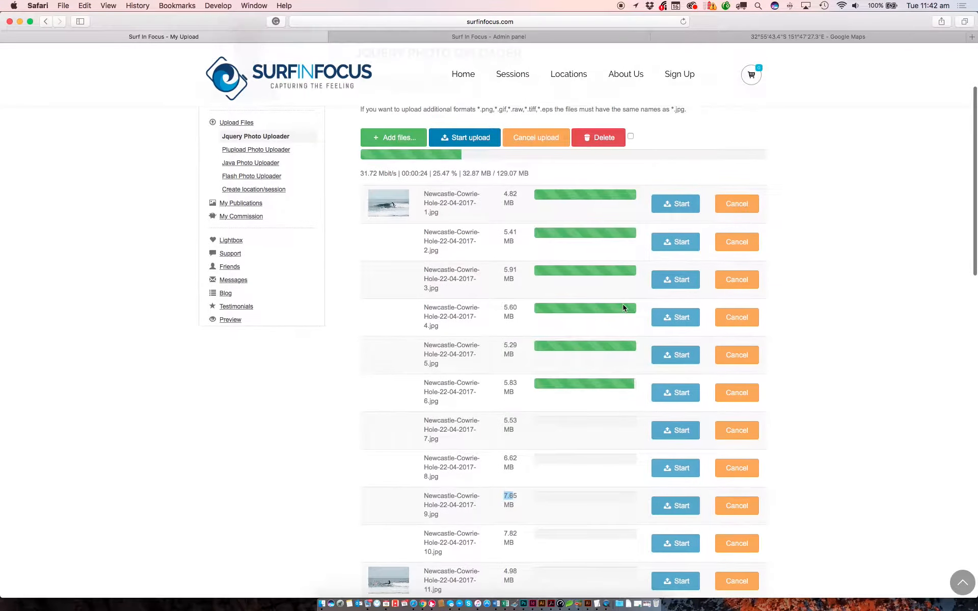
scroll(622, 306, down, 1)
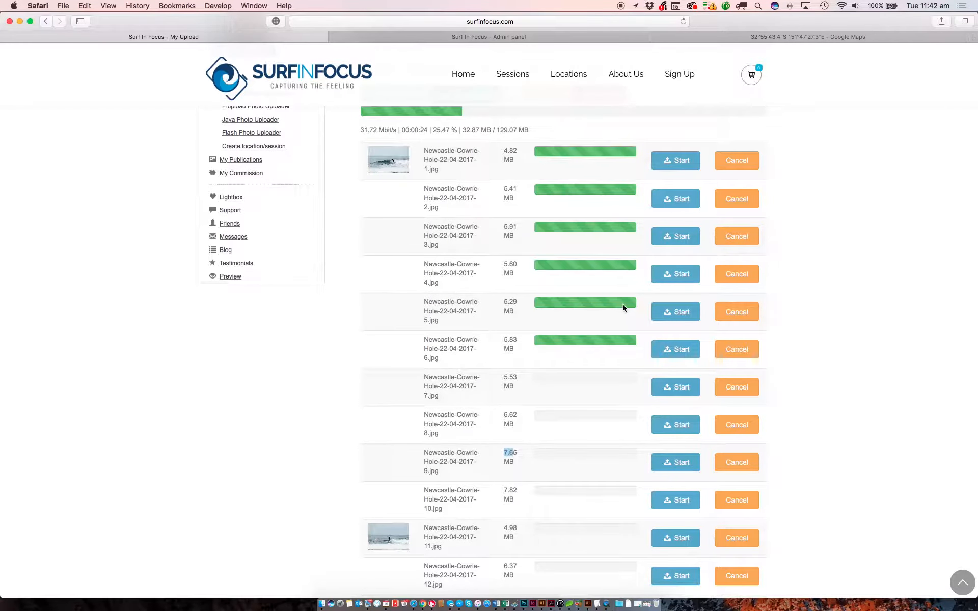
scroll(624, 308, down, 1)
scroll(624, 308, down, 5)
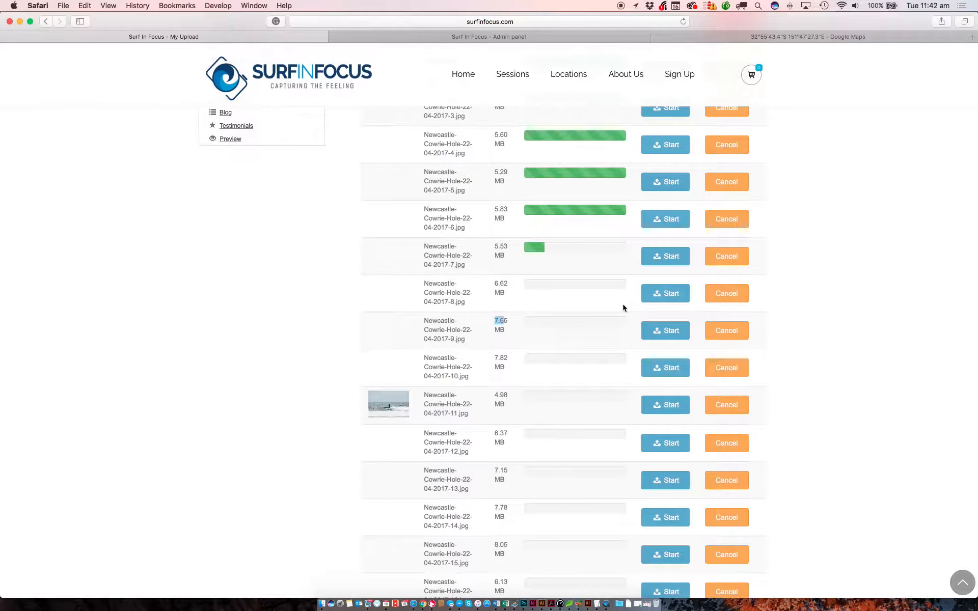
scroll(623, 308, down, 5)
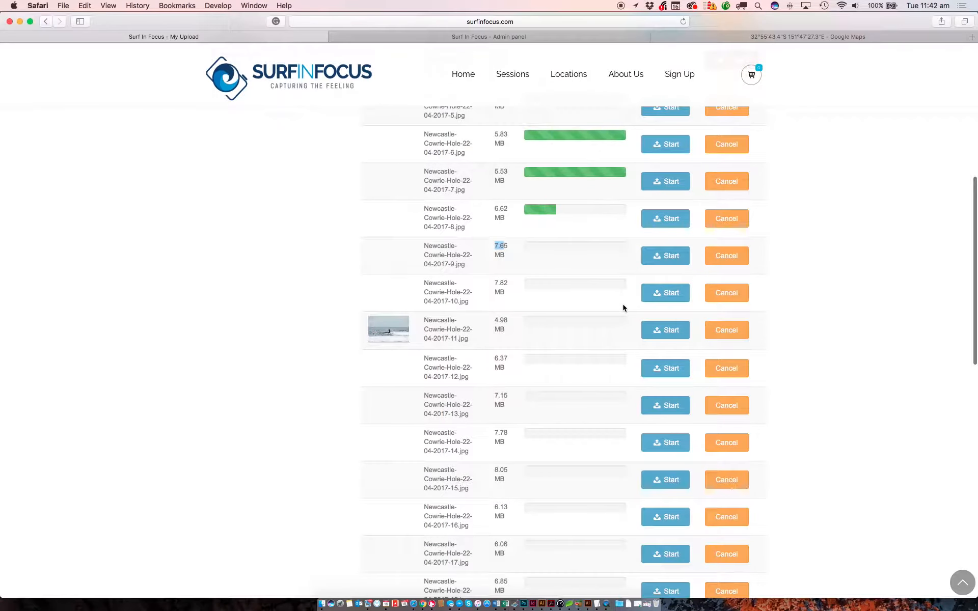
scroll(624, 308, down, 9)
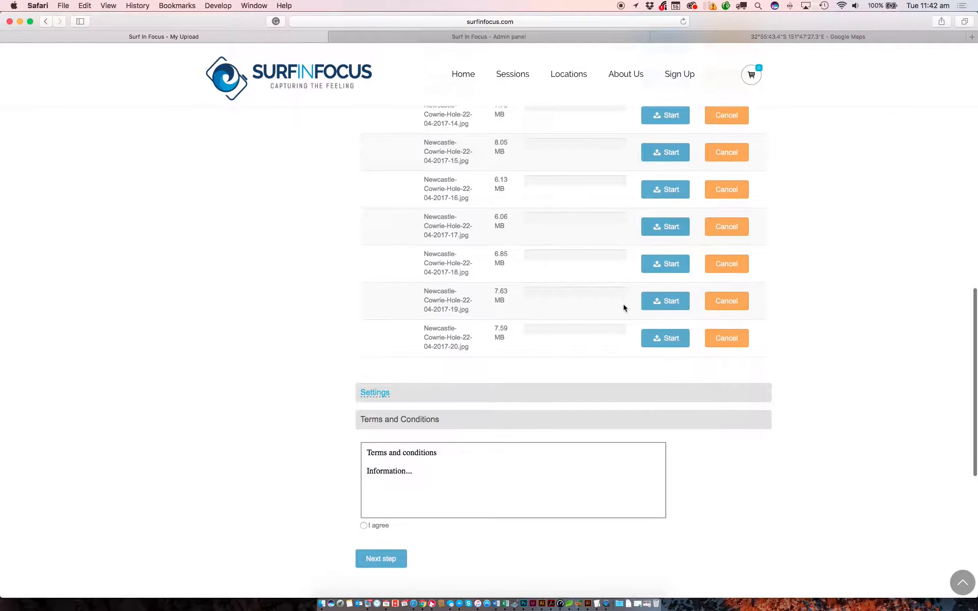
scroll(623, 308, up, 10)
scroll(624, 308, up, 12)
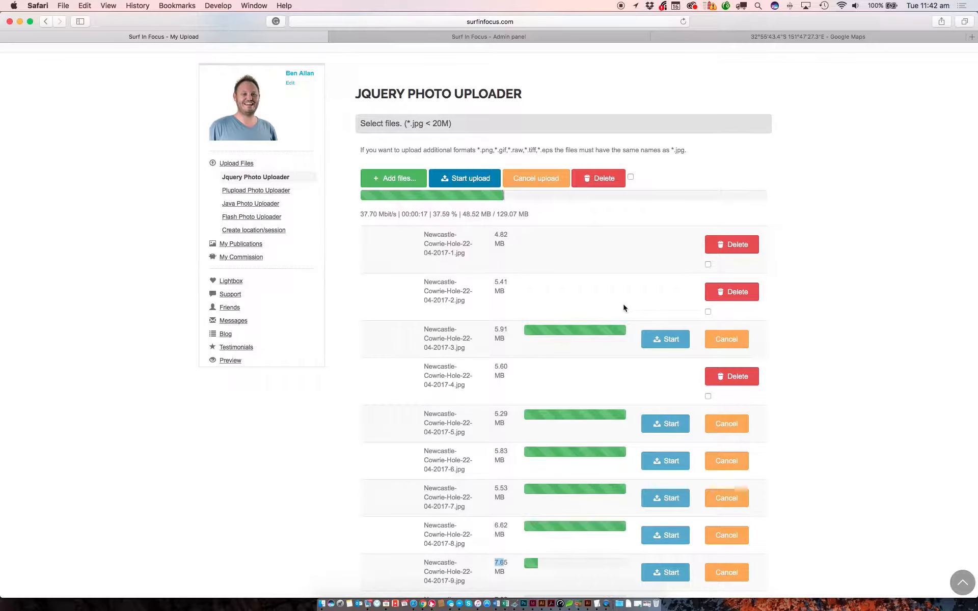
Expand the upload settings and assign the photos to Cowrie Hole - 22-04-2017 as Location/Session 1
scroll(625, 308, down, 1)
scroll(623, 308, down, 15)
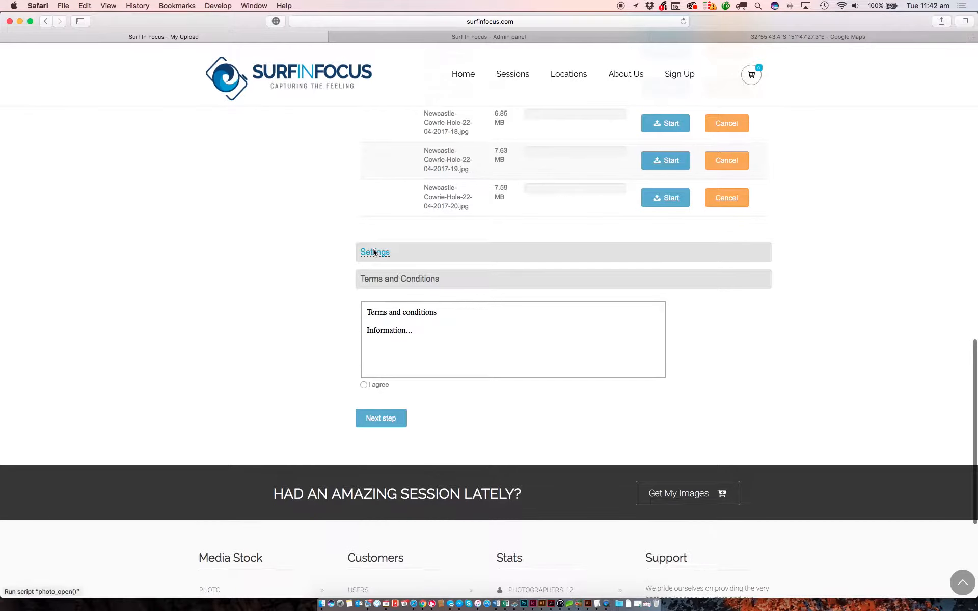
click(380, 262)
scroll(640, 308, down, 3)
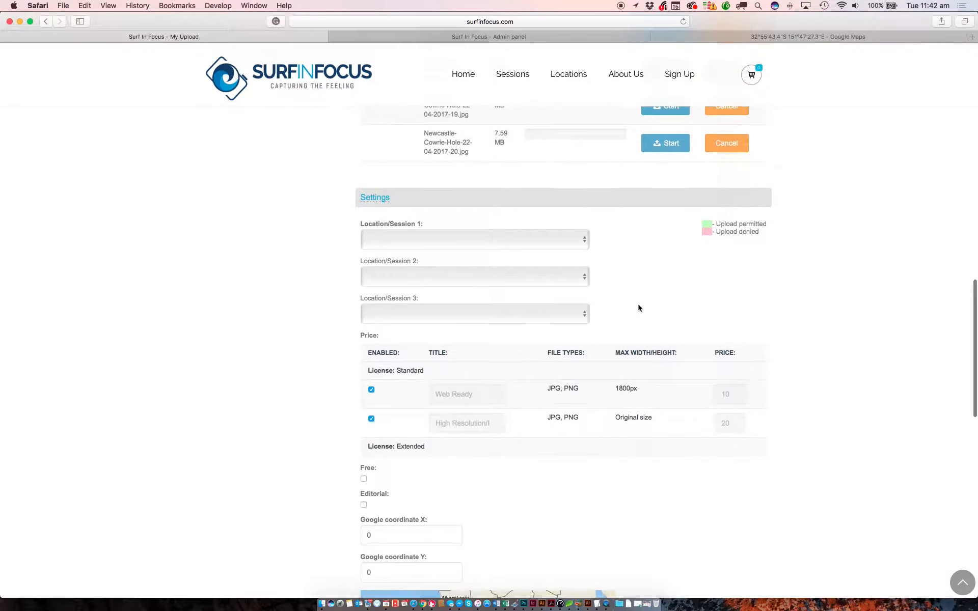
click(533, 250)
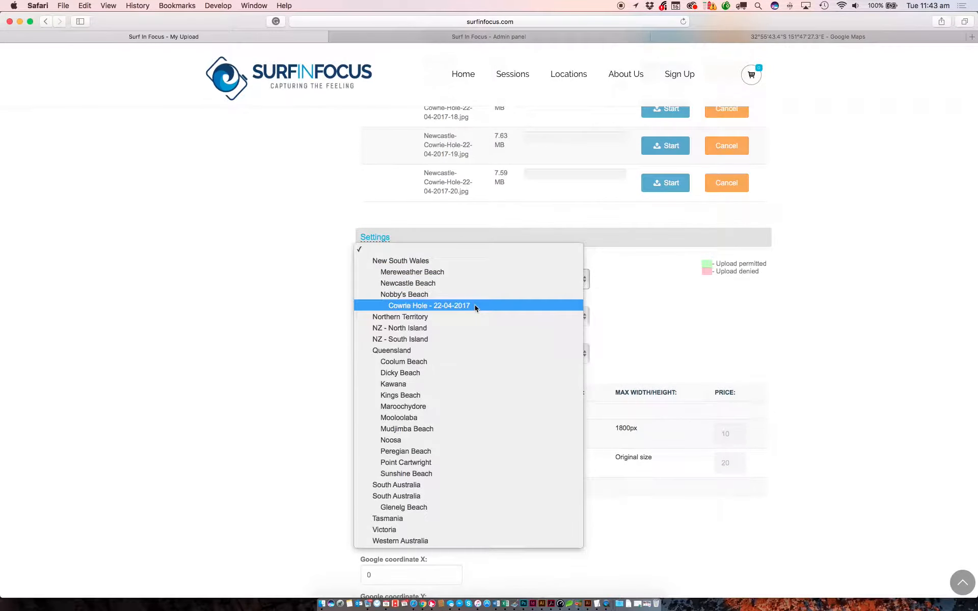
click(470, 307)
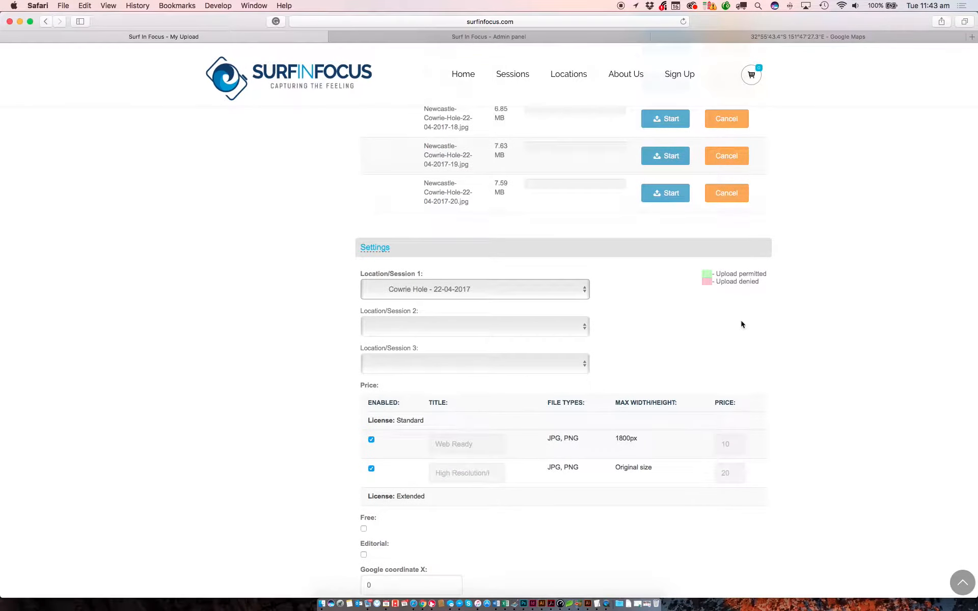
Review the Web Ready and High Resolution price options, the Free and Editorial choices, and the Google coordinate fields in the upload settings
scroll(680, 323, down, 5)
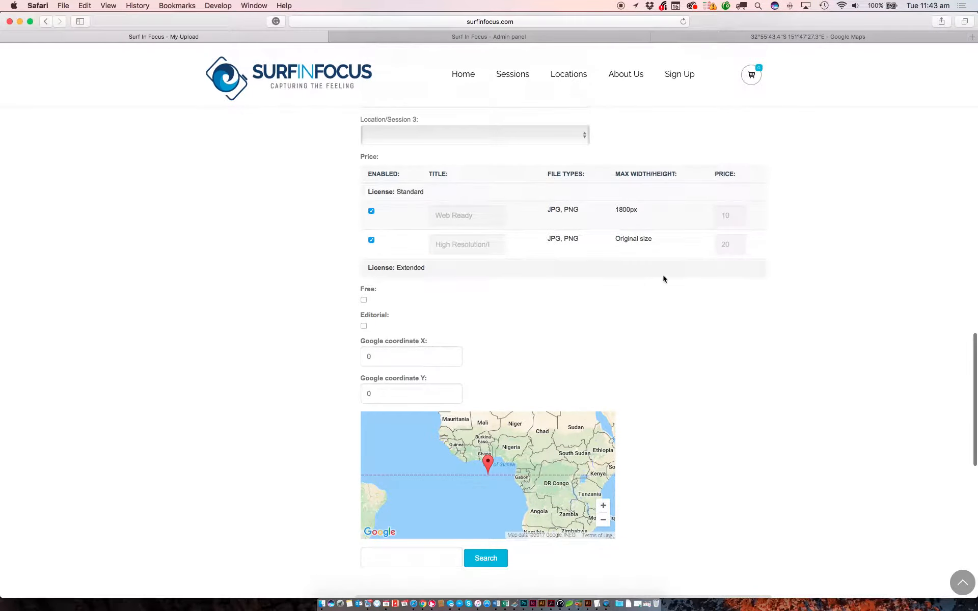
scroll(354, 214, up, 1)
scroll(376, 226, up, 1)
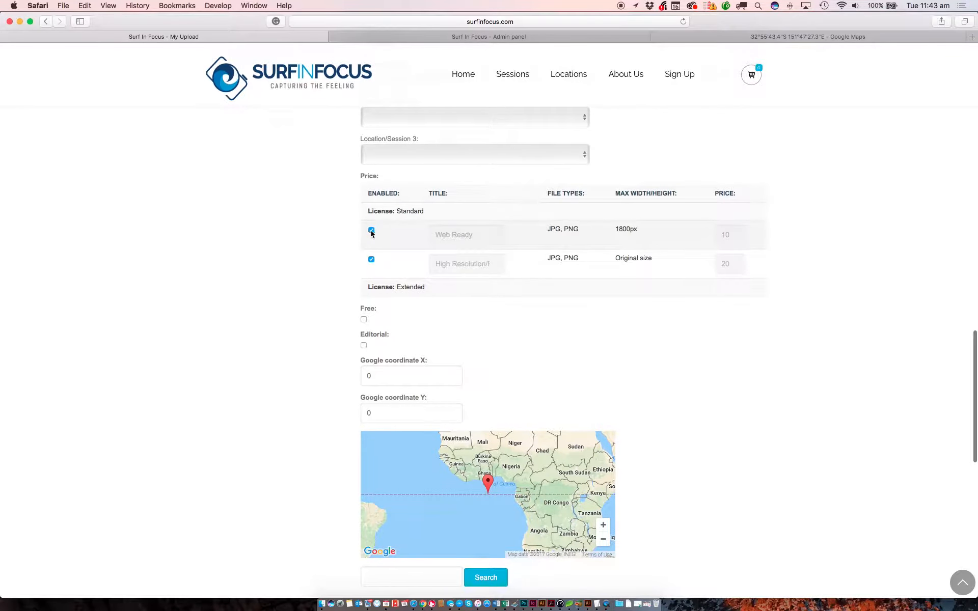
scroll(371, 234, up, 2)
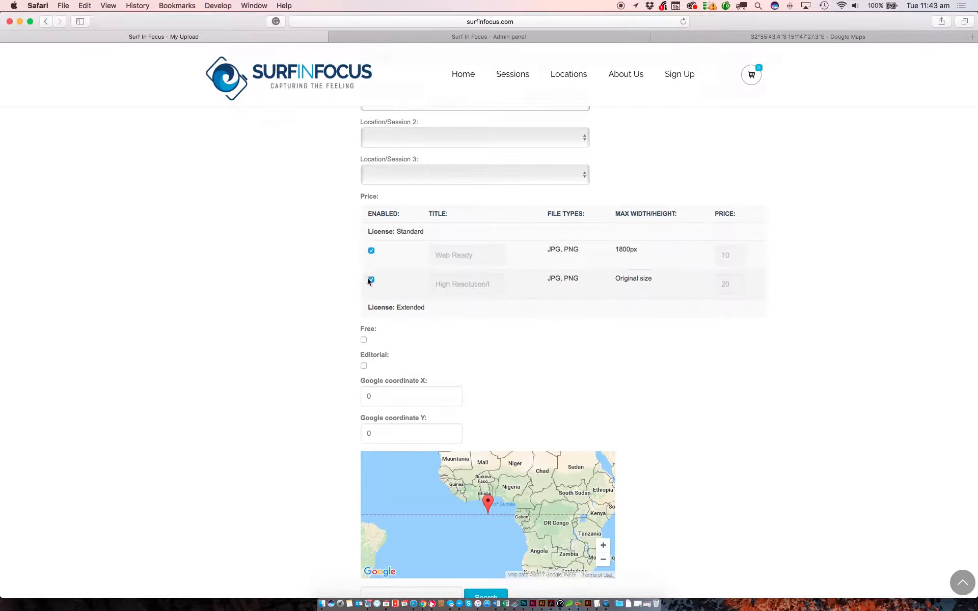
scroll(370, 282, up, 1)
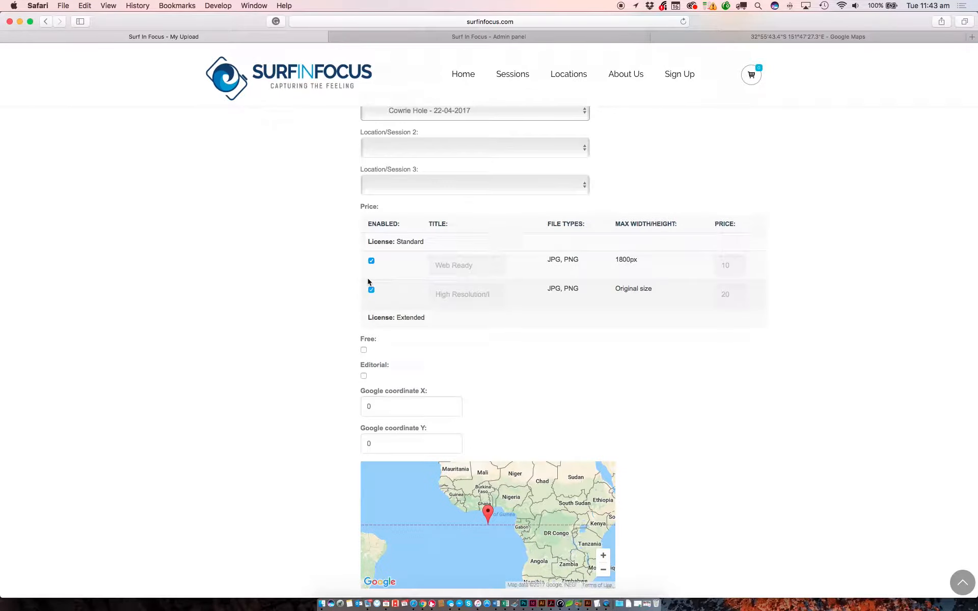
scroll(369, 282, up, 2)
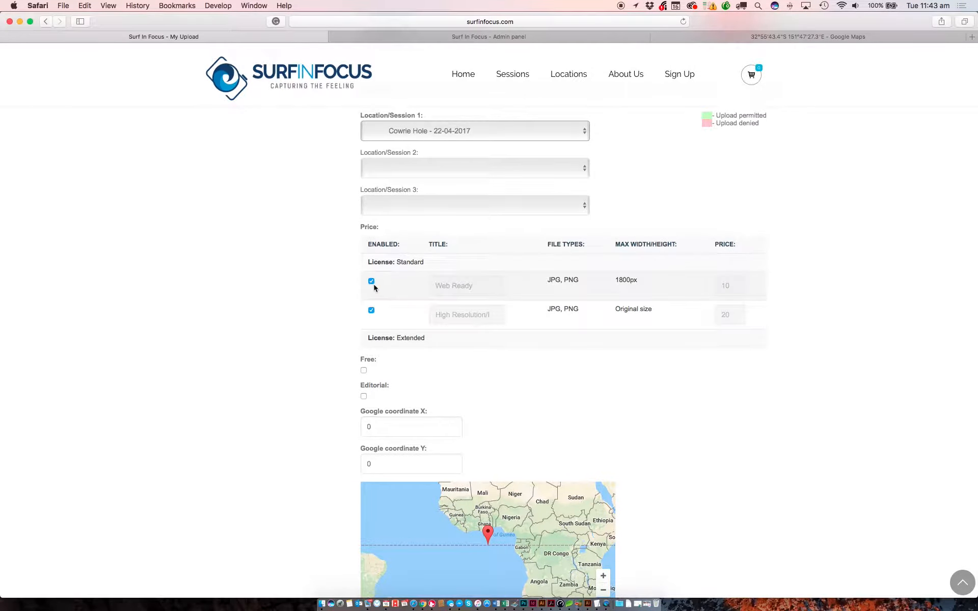
scroll(374, 287, down, 3)
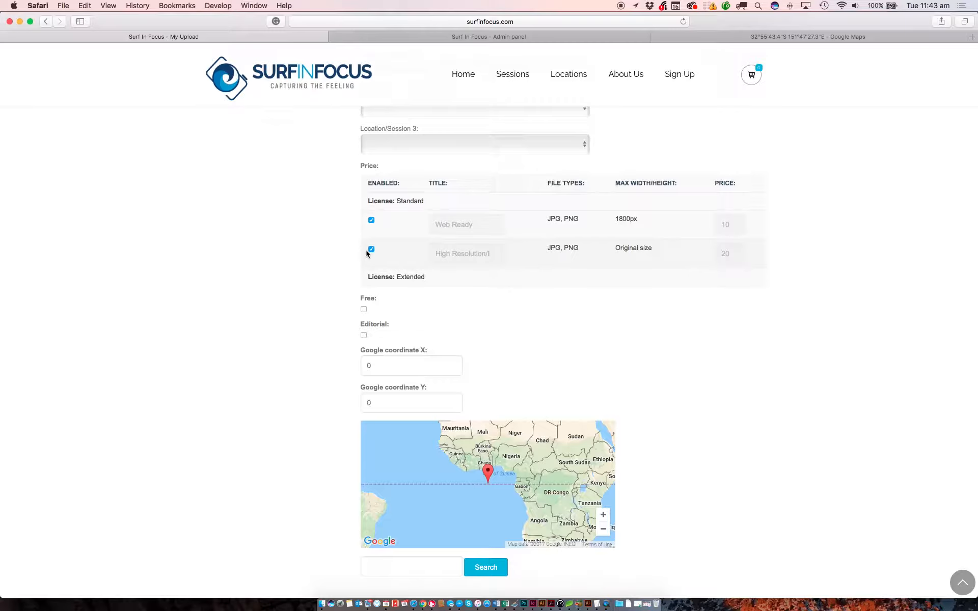
scroll(481, 331, down, 3)
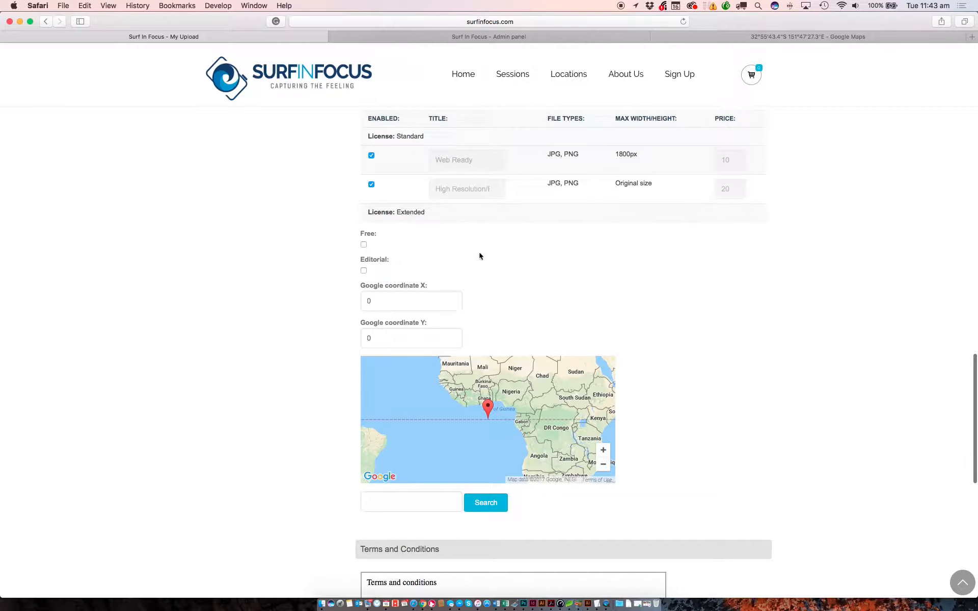
scroll(531, 277, down, 2)
scroll(621, 281, down, 1)
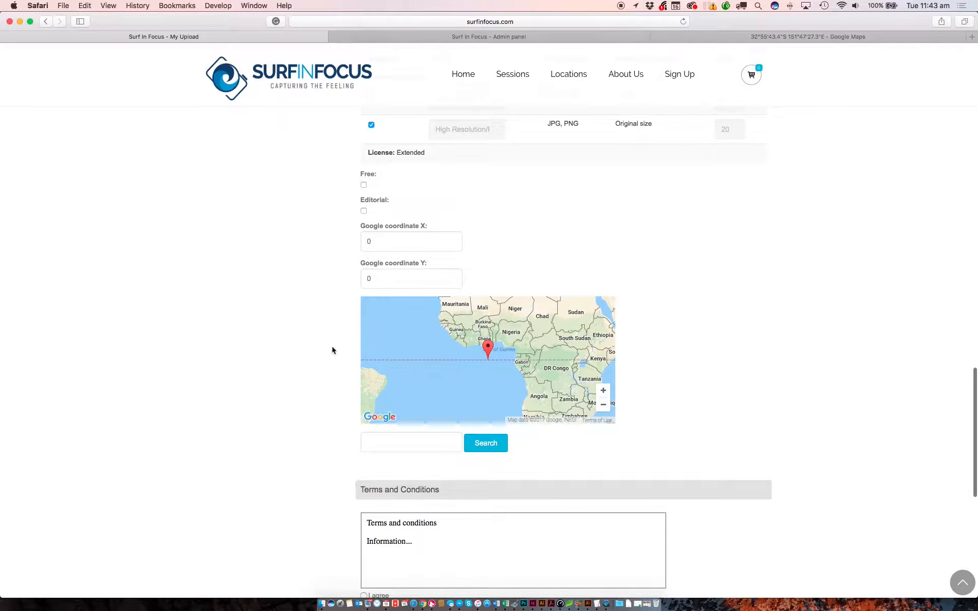
scroll(665, 451, down, 2)
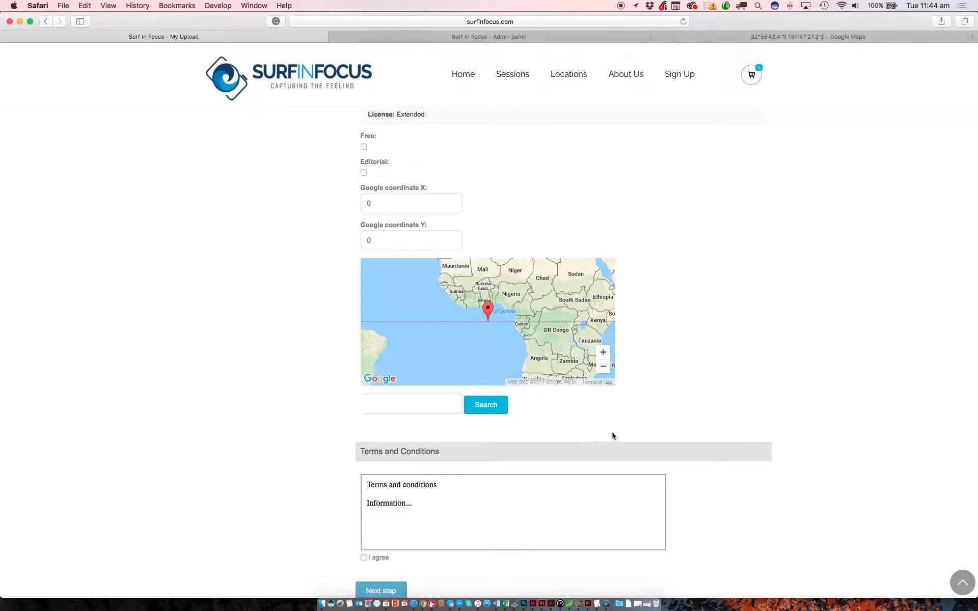
Check the status of the uploaded photos, agree to the terms and conditions, and proceed to the next step
scroll(841, 412, up, 15)
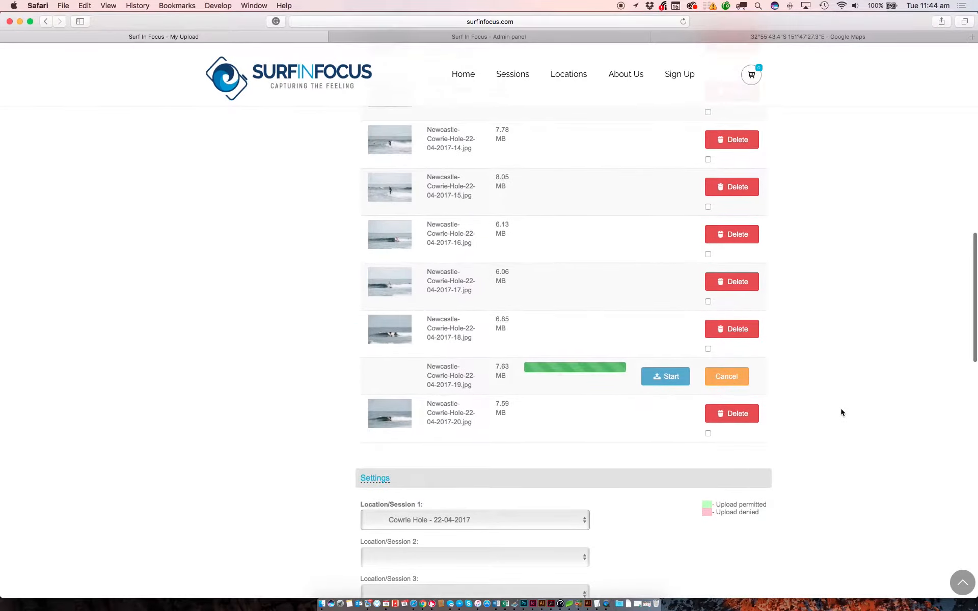
scroll(841, 413, up, 10)
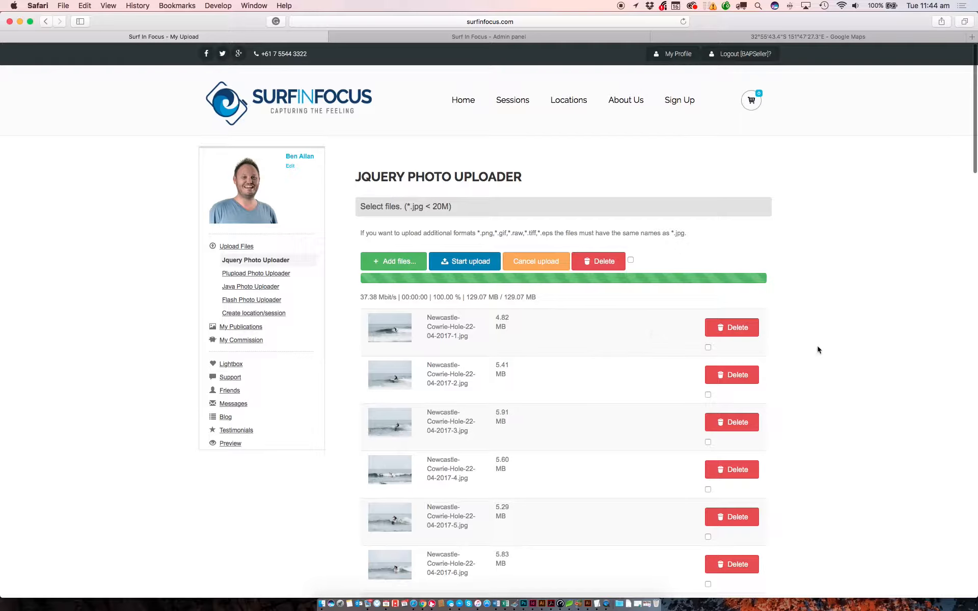
scroll(819, 349, down, 7)
scroll(819, 350, down, 10)
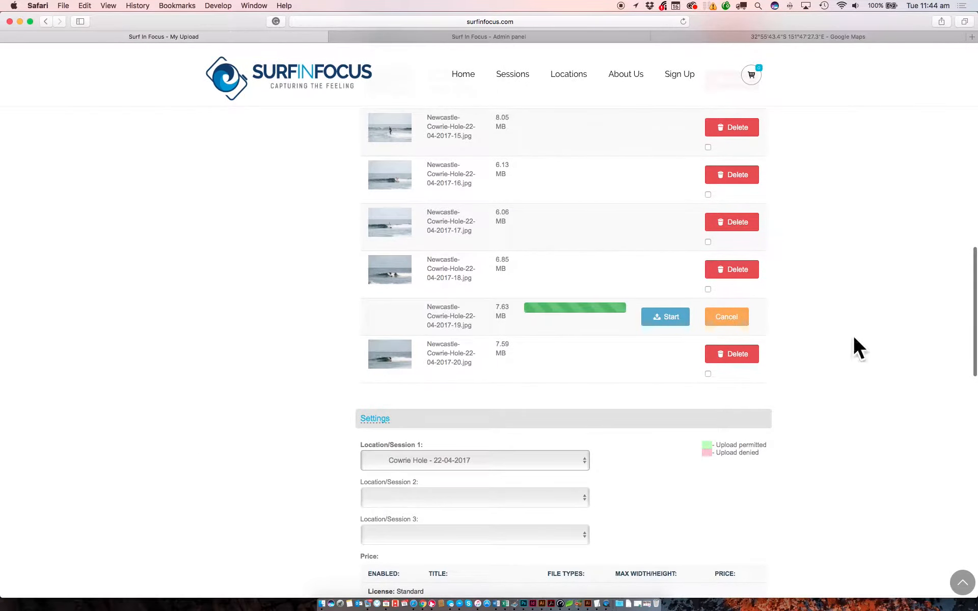
scroll(853, 335, down, 10)
scroll(852, 337, down, 5)
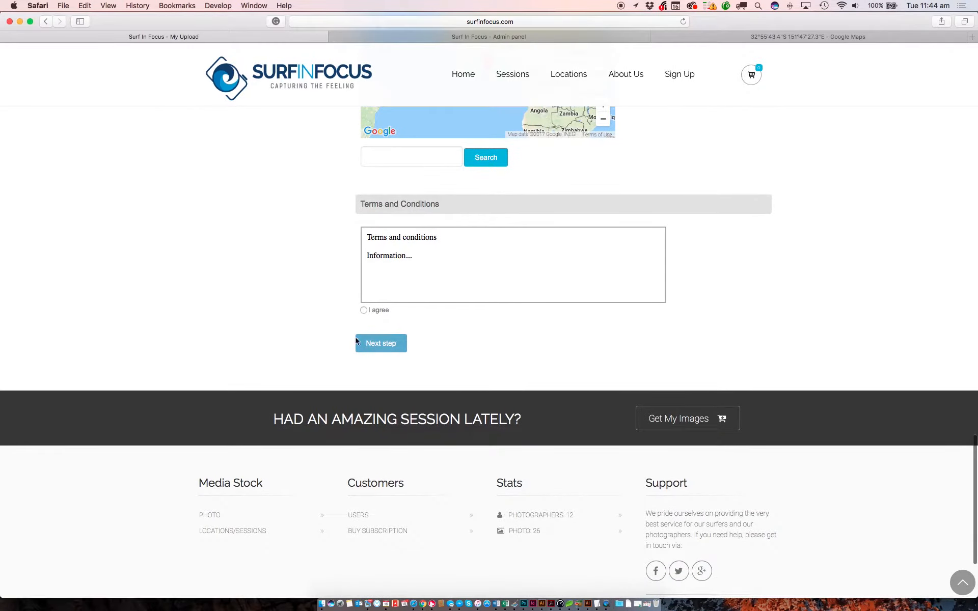
click(364, 312)
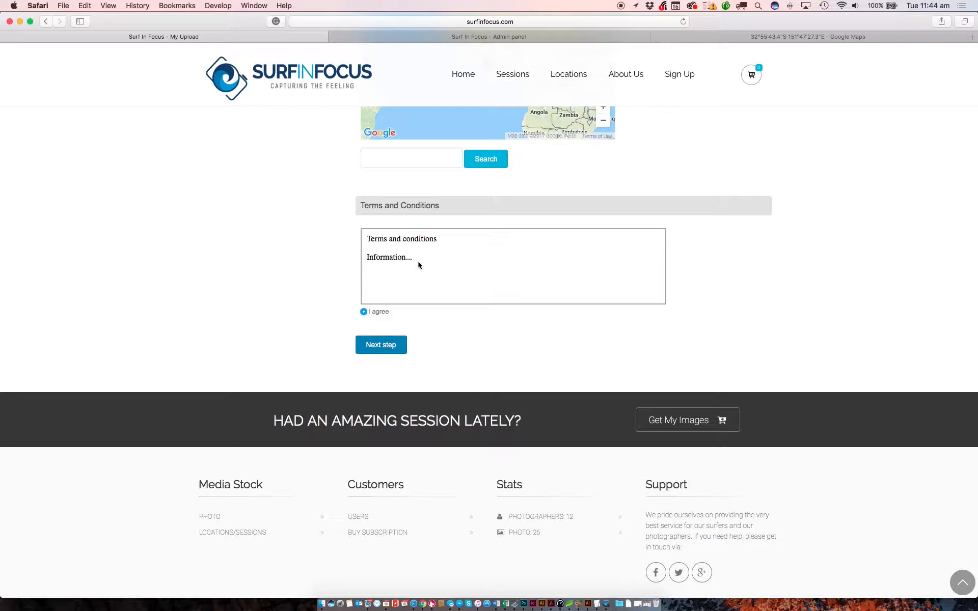
drag(414, 258, 364, 238)
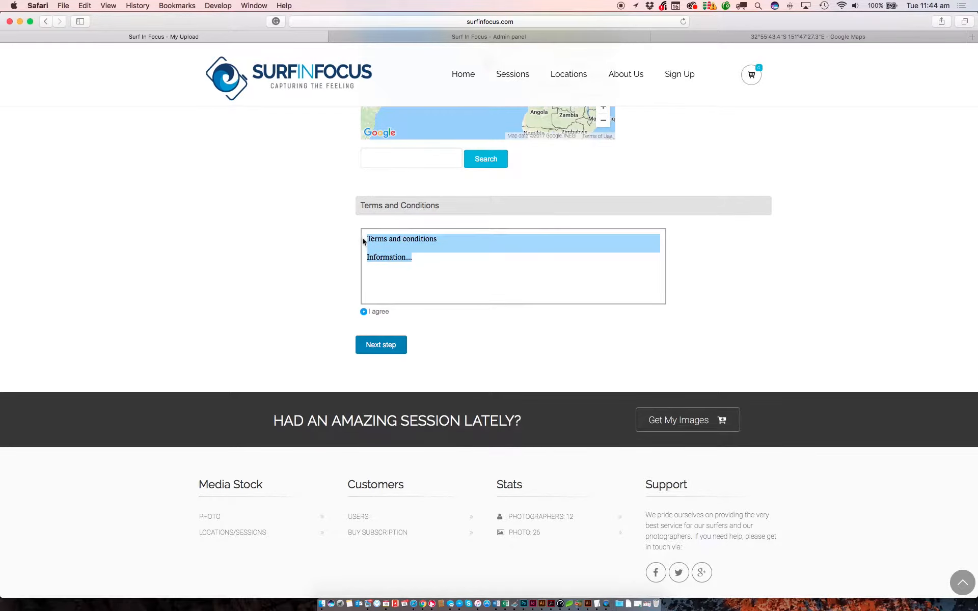
click(430, 265)
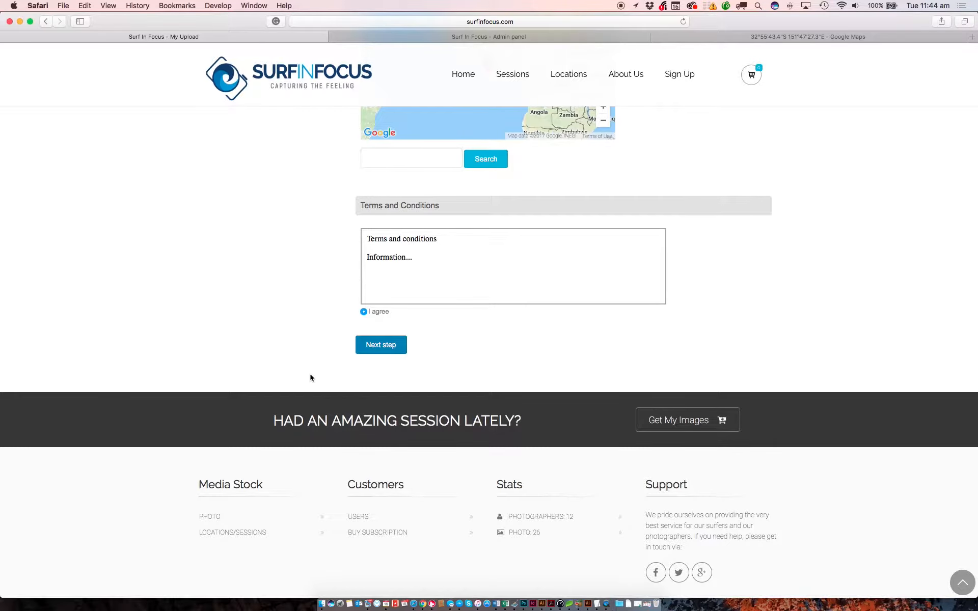
click(380, 357)
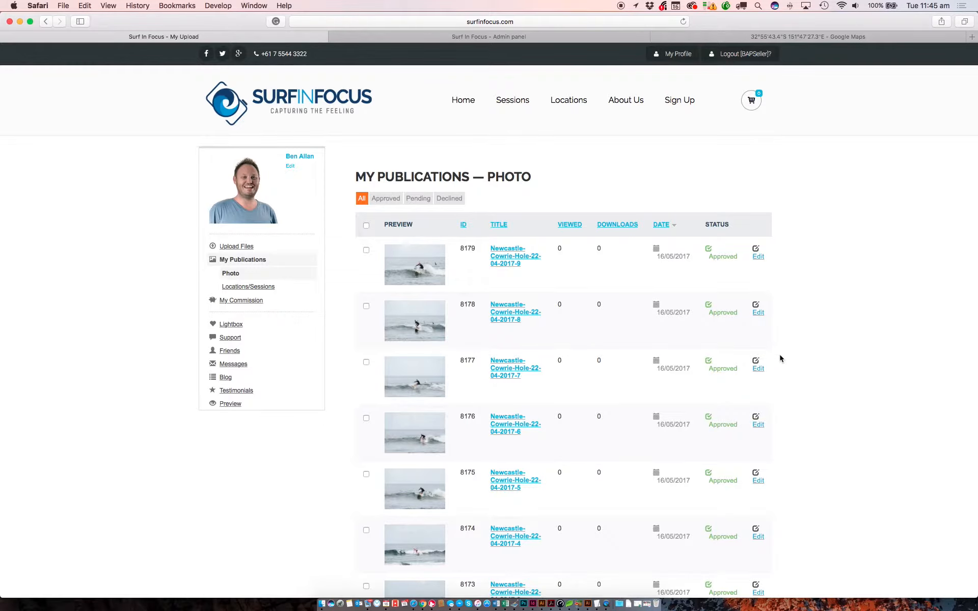
Check the approval status of every Cowrie Hole photo in the list of published photos
scroll(779, 359, down, 3)
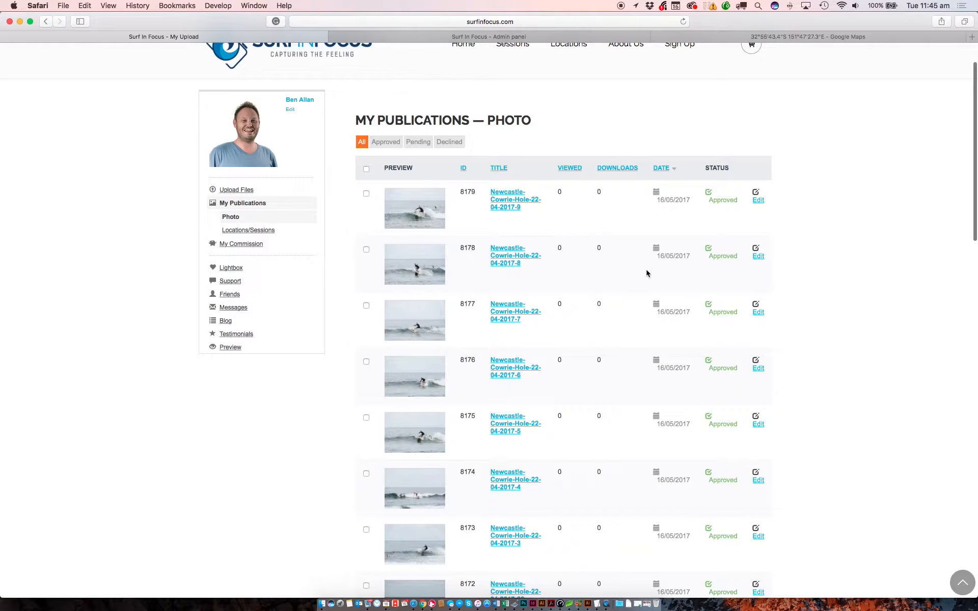
scroll(720, 344, down, 3)
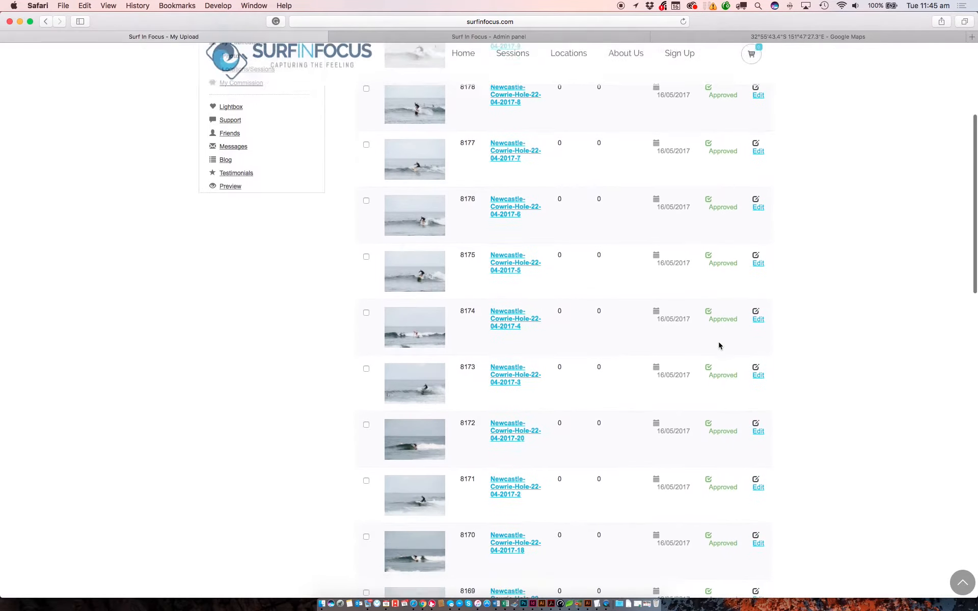
scroll(720, 346, down, 15)
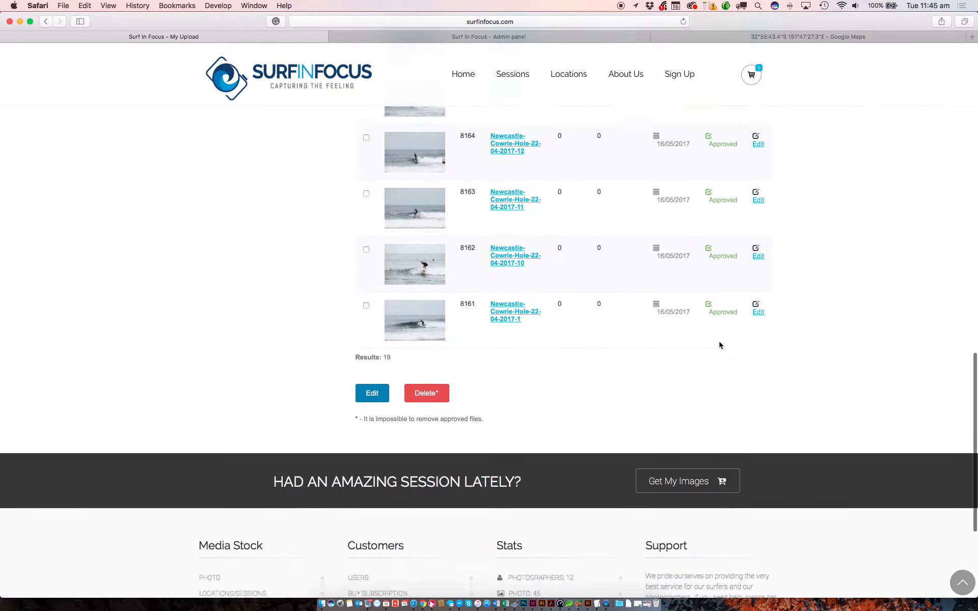
scroll(720, 346, up, 15)
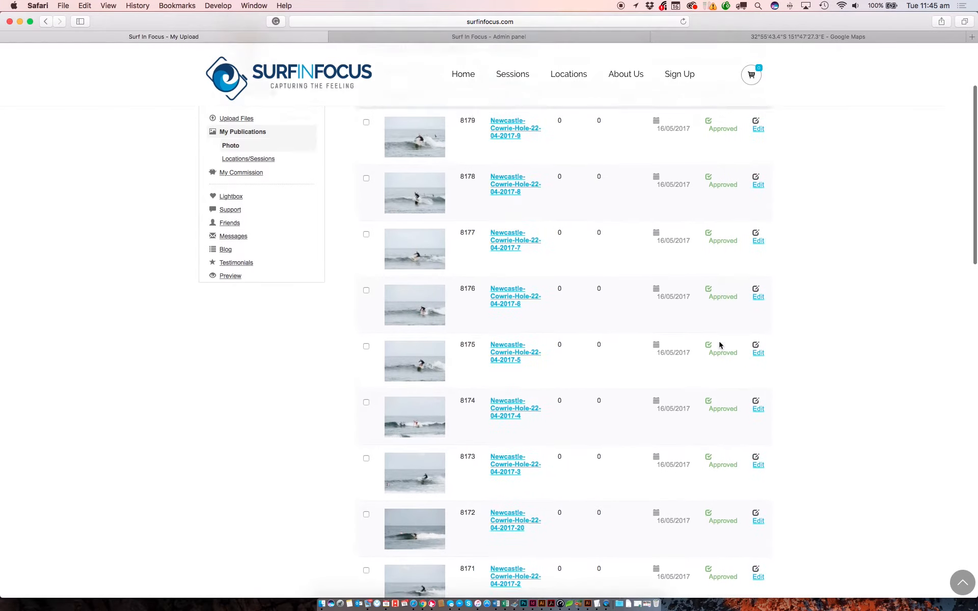
scroll(720, 345, up, 3)
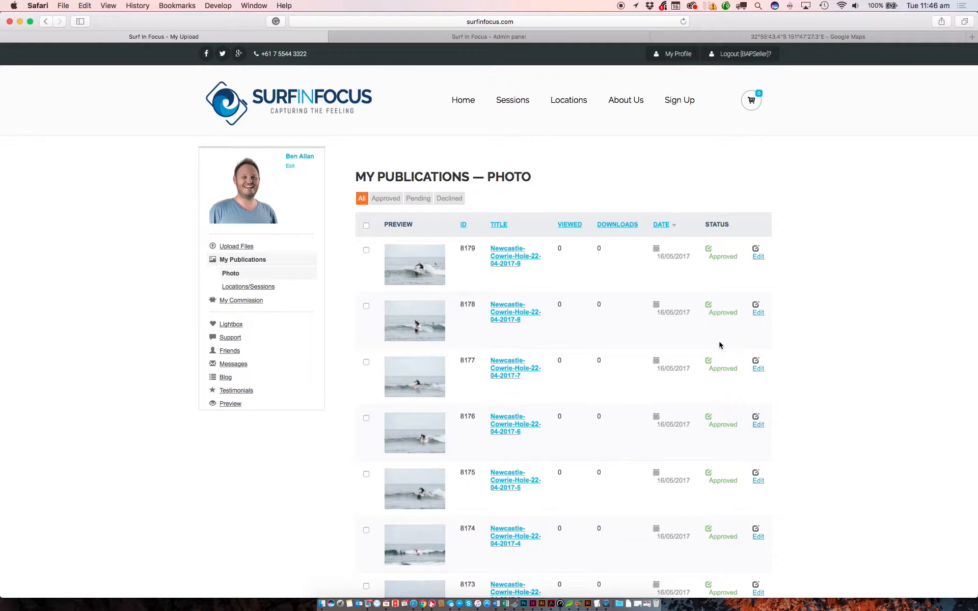
scroll(819, 343, down, 10)
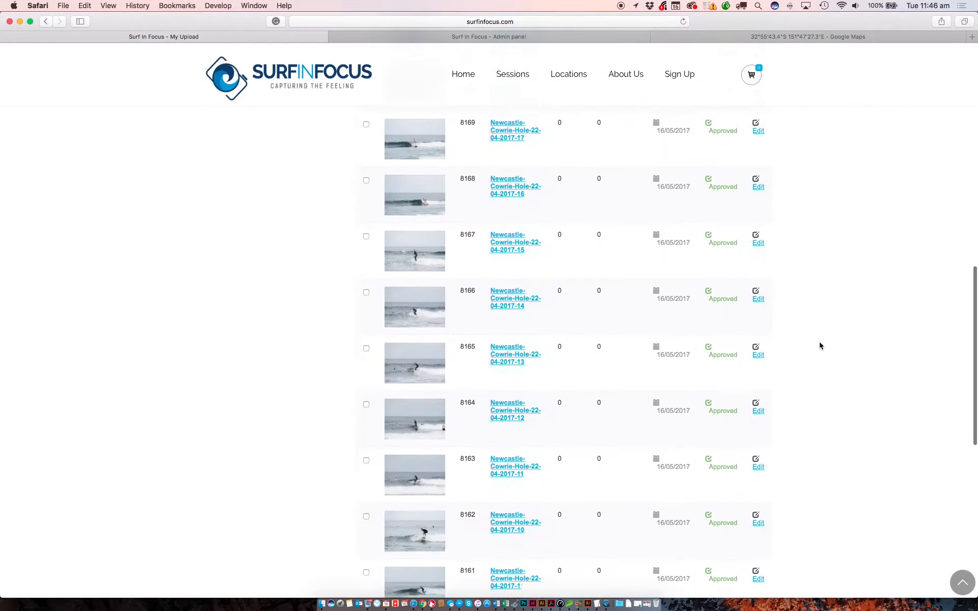
scroll(819, 346, down, 5)
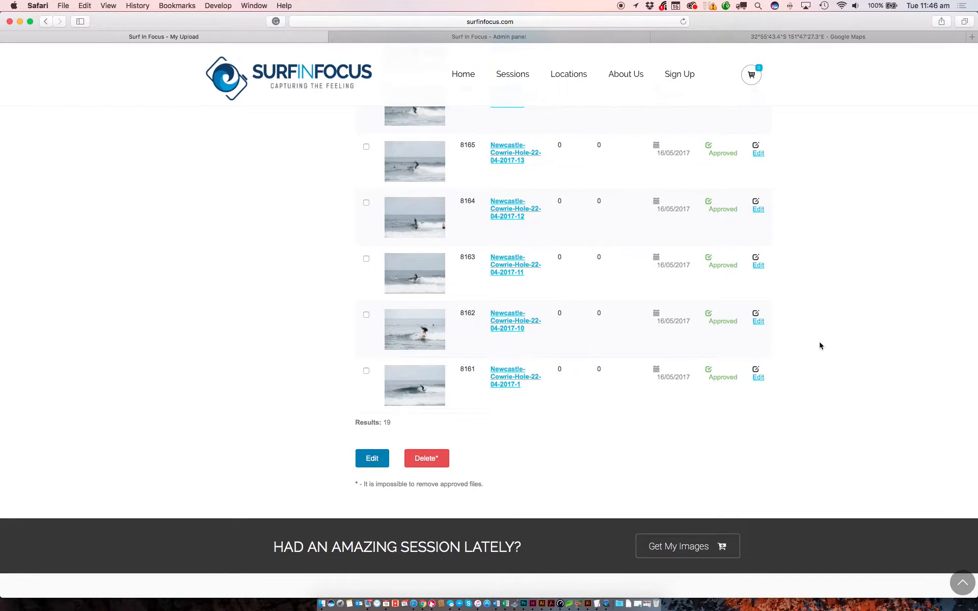
scroll(820, 346, up, 15)
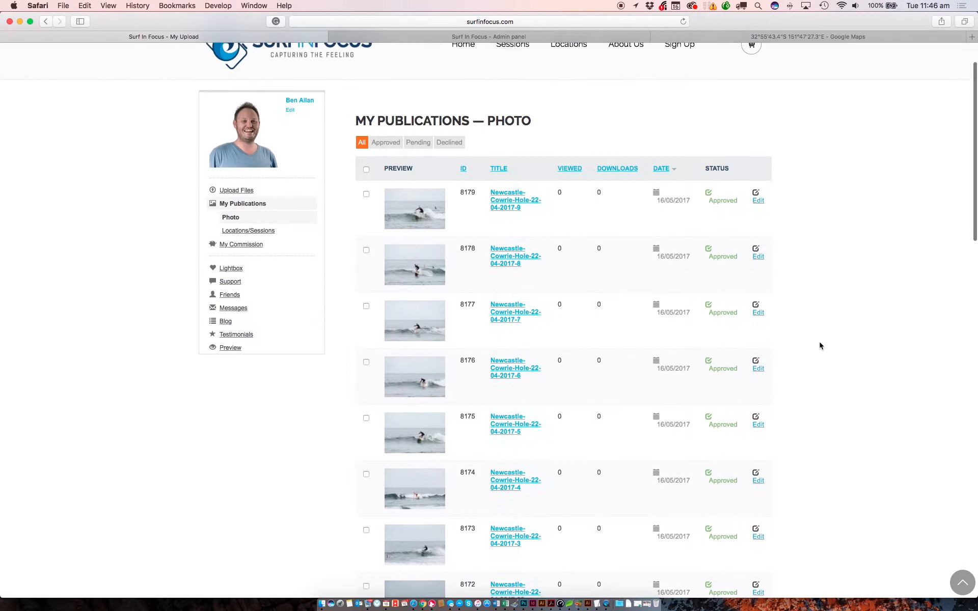
Open the Cowrie Hole - 22-04-2017 session from the published locations and sessions and look through its photo gallery
click(254, 241)
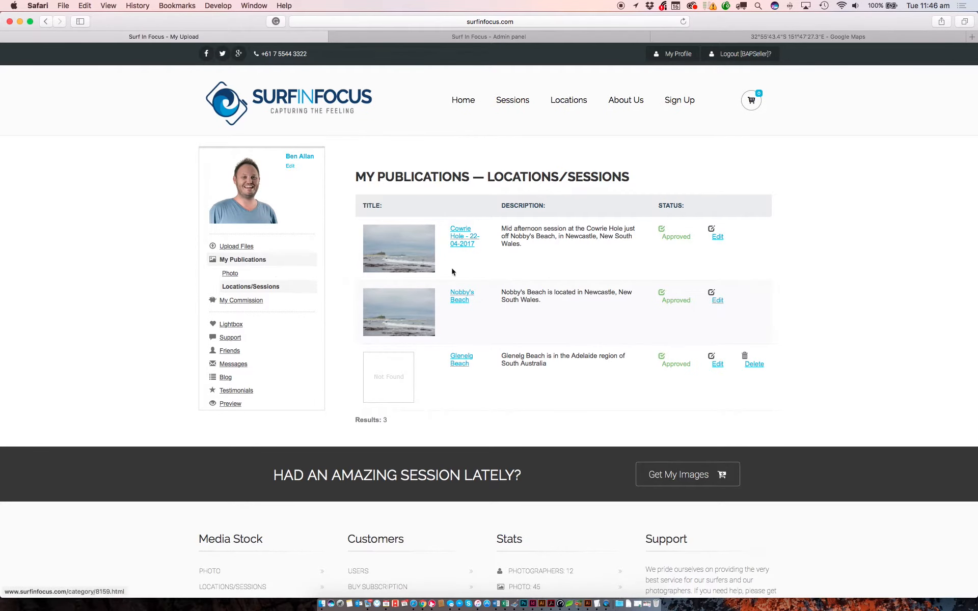
click(463, 245)
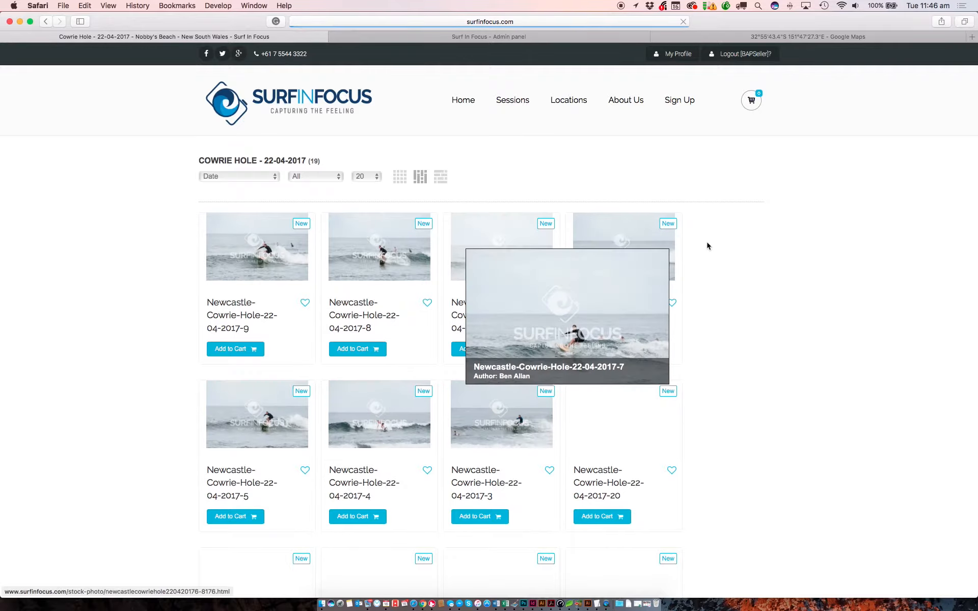
scroll(809, 261, down, 5)
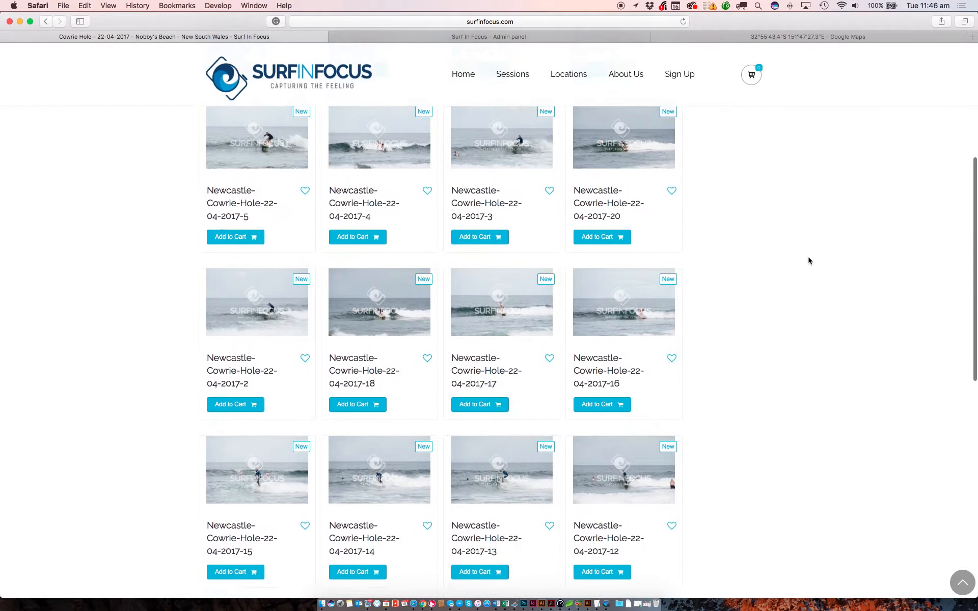
scroll(809, 261, down, 10)
scroll(810, 261, up, 10)
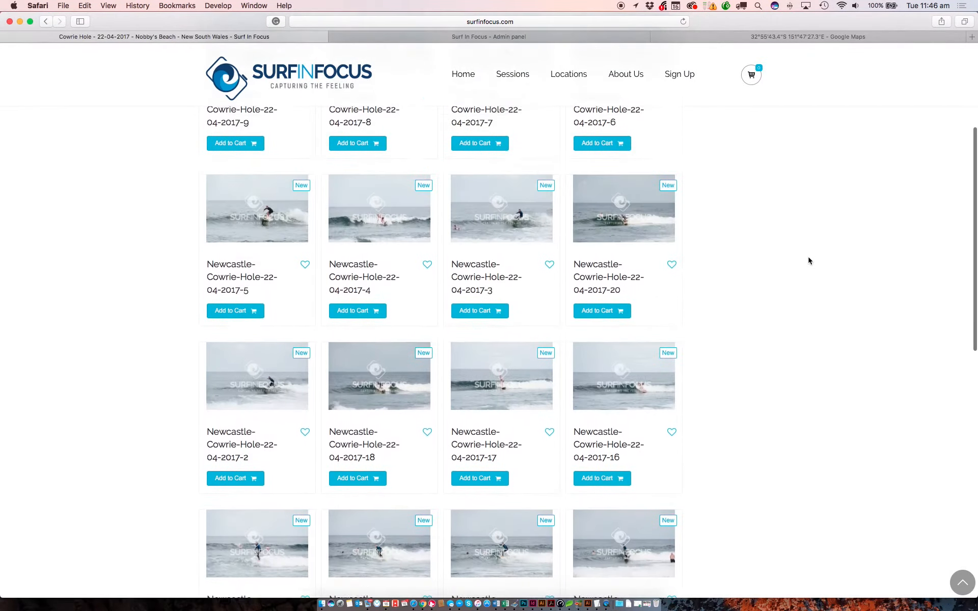
scroll(809, 261, up, 5)
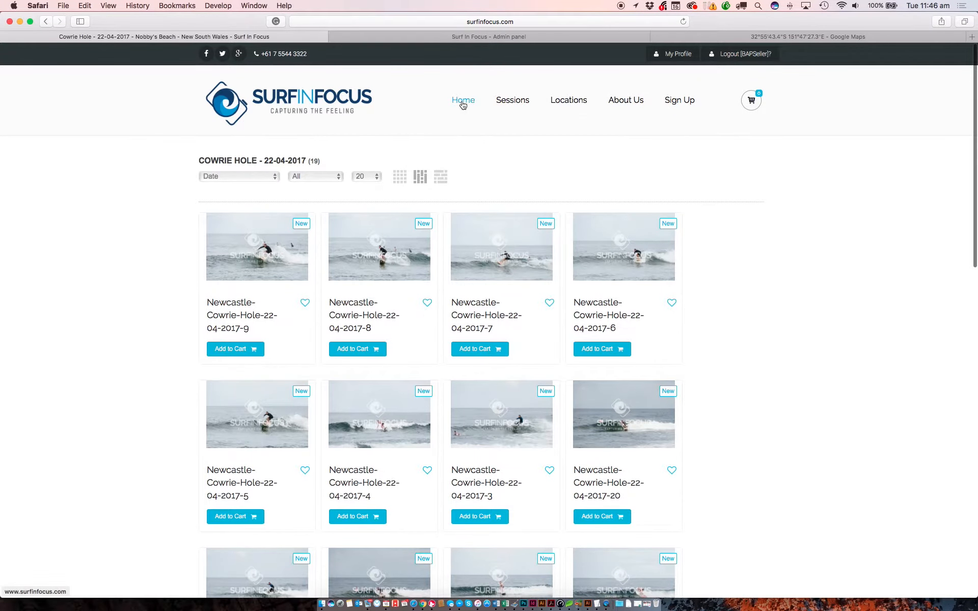
Find the Cowrie Hole - 22-04-2017 marker on the home page map, check its publication date, and browse the linked session gallery
click(463, 102)
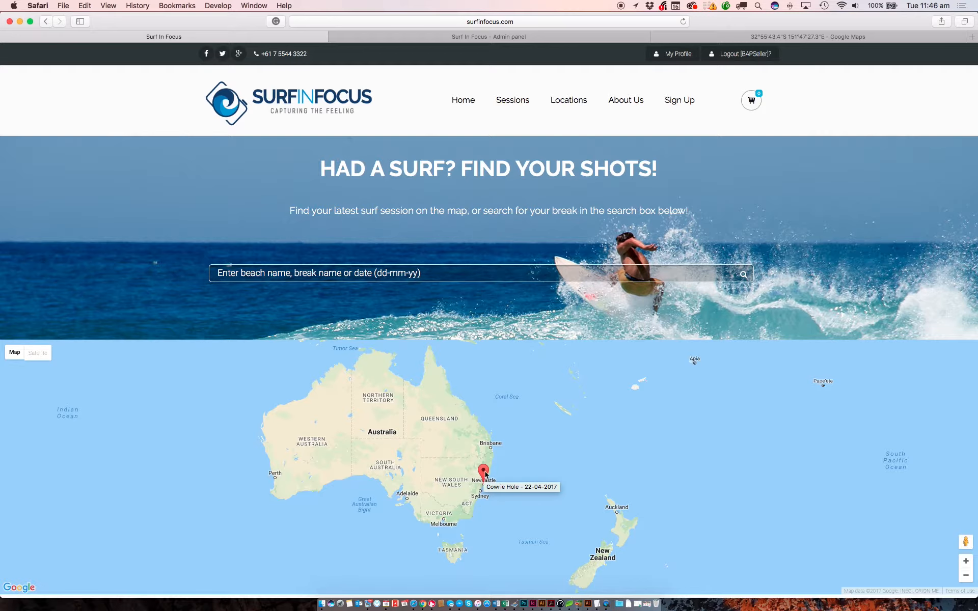
click(484, 478)
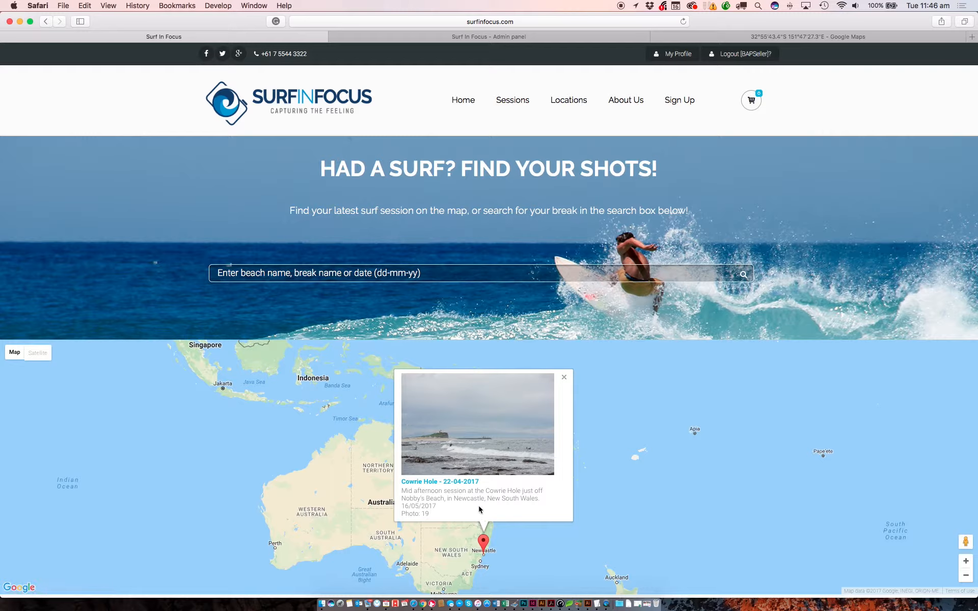
drag(433, 514, 402, 504)
click(429, 510)
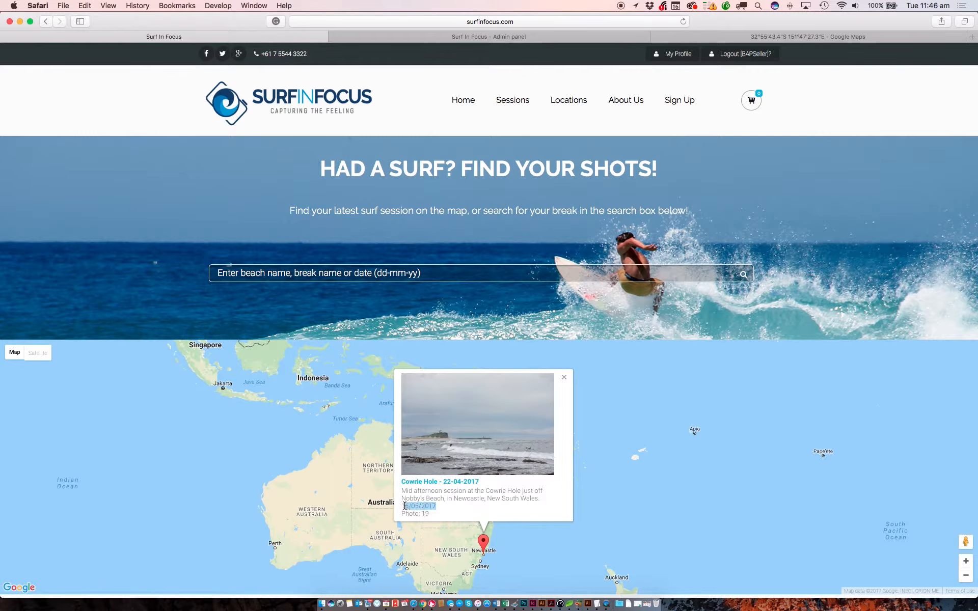
click(449, 483)
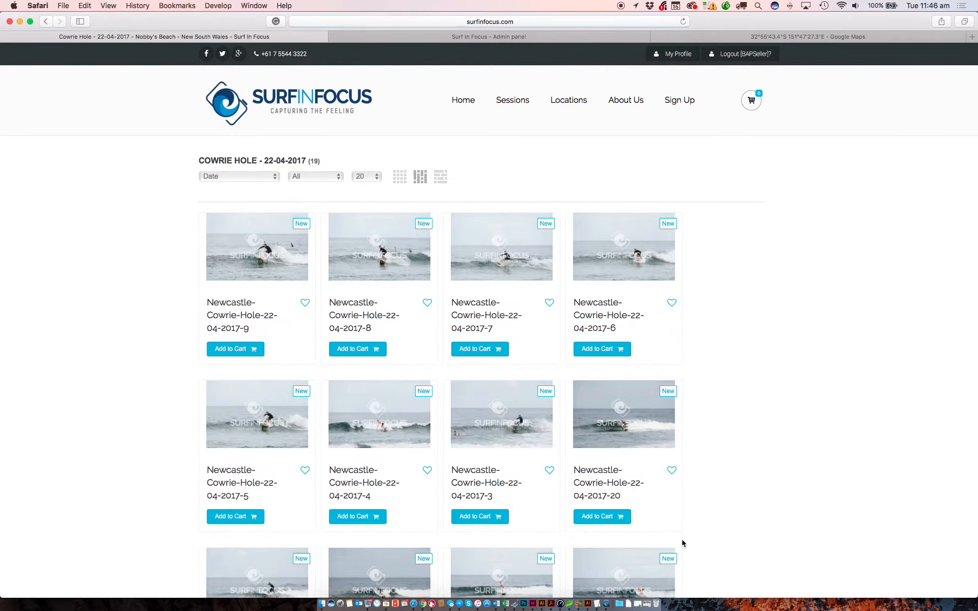
scroll(708, 498, down, 10)
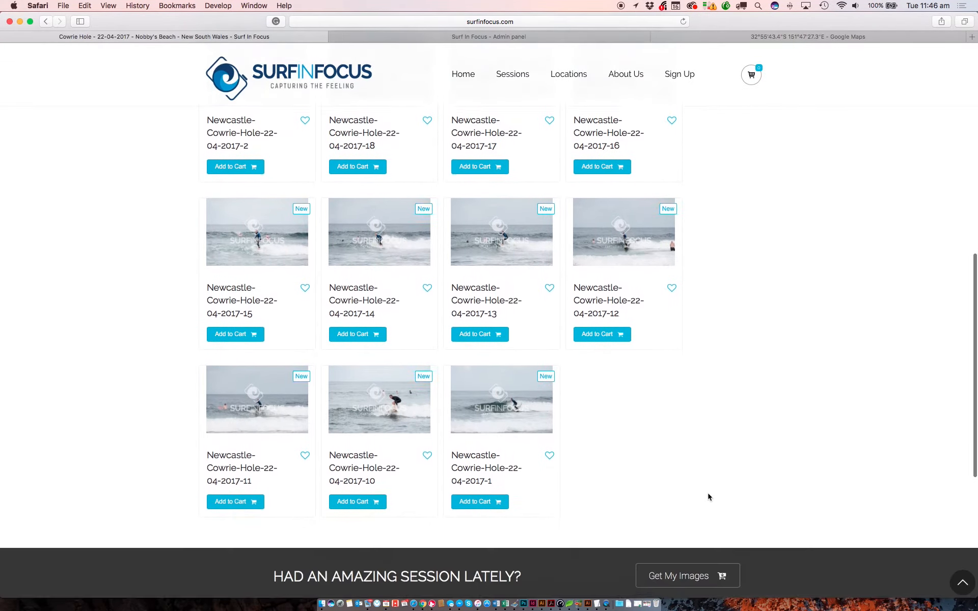
scroll(707, 498, up, 9)
Open the photo Newcastle-Cowrie-Hole-22-04-2017-7 and review its purchase options and file details
mouse_move(588, 362)
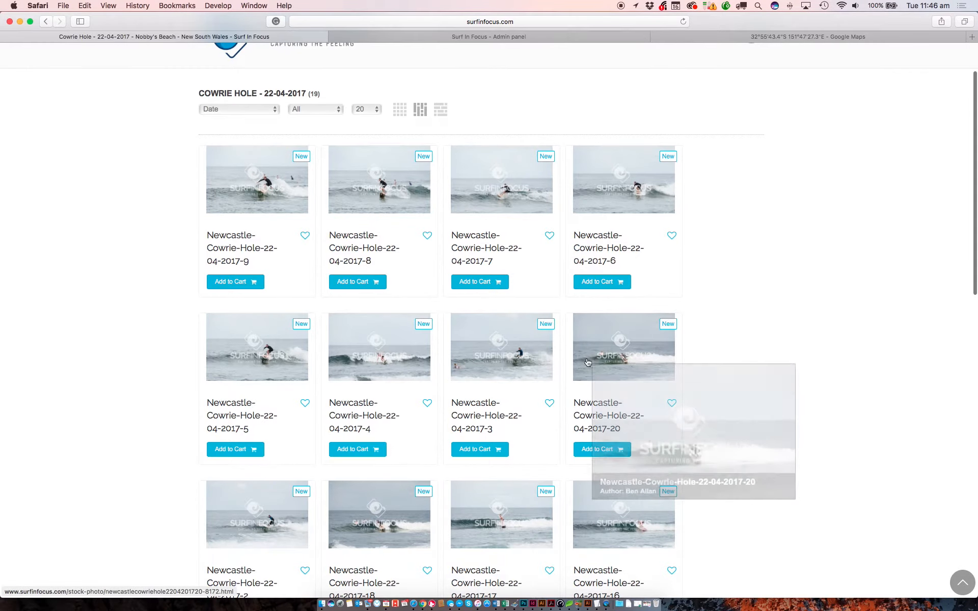
click(519, 195)
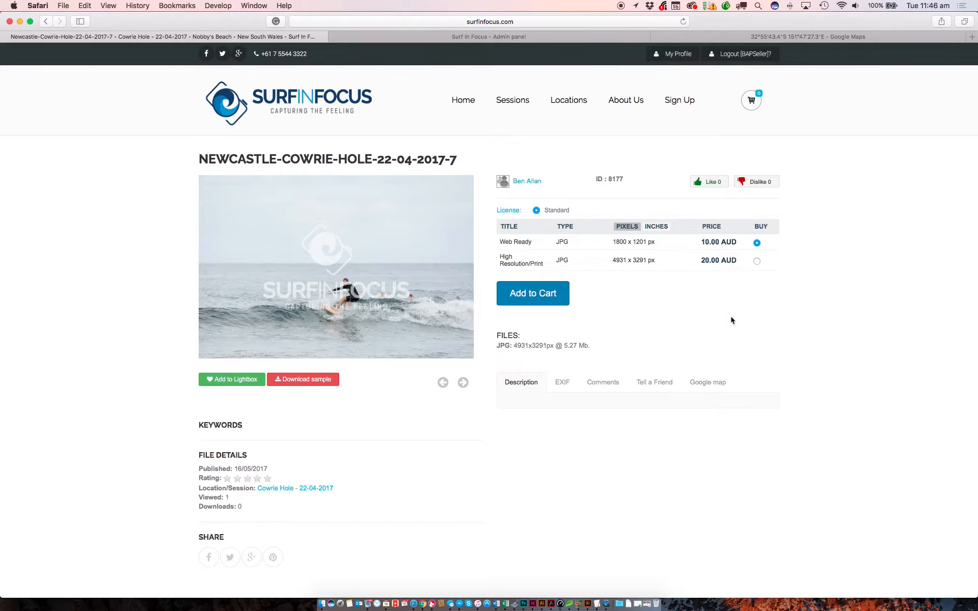
scroll(731, 322, down, 2)
scroll(731, 322, up, 2)
Return to the seller profile and open the file upload overview with the session upload instructions
click(672, 58)
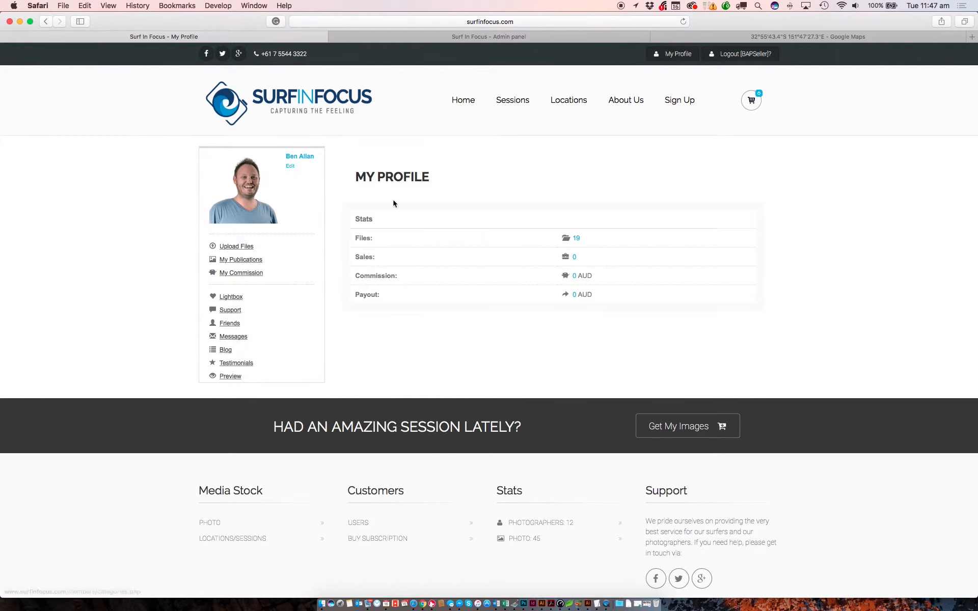
click(224, 247)
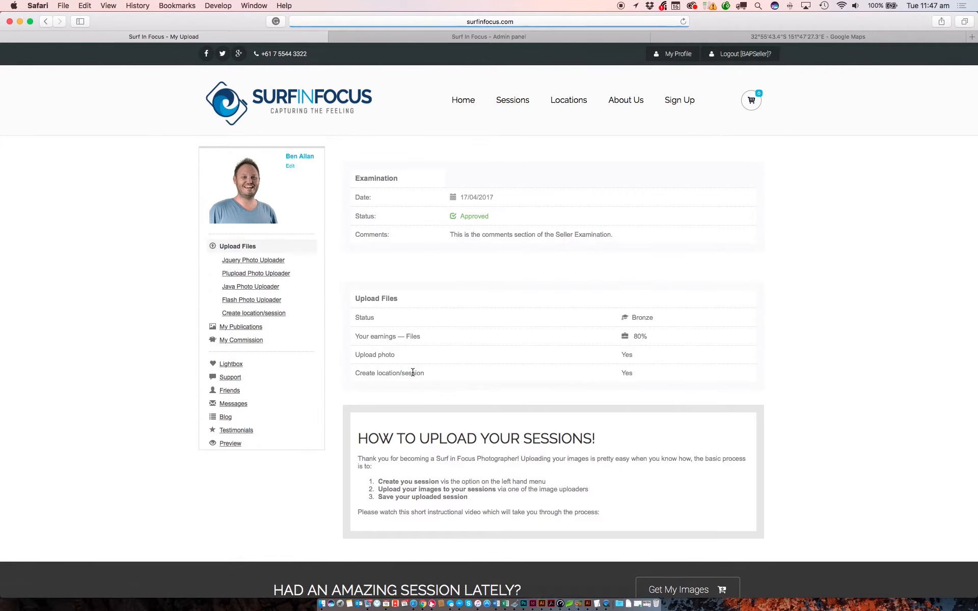